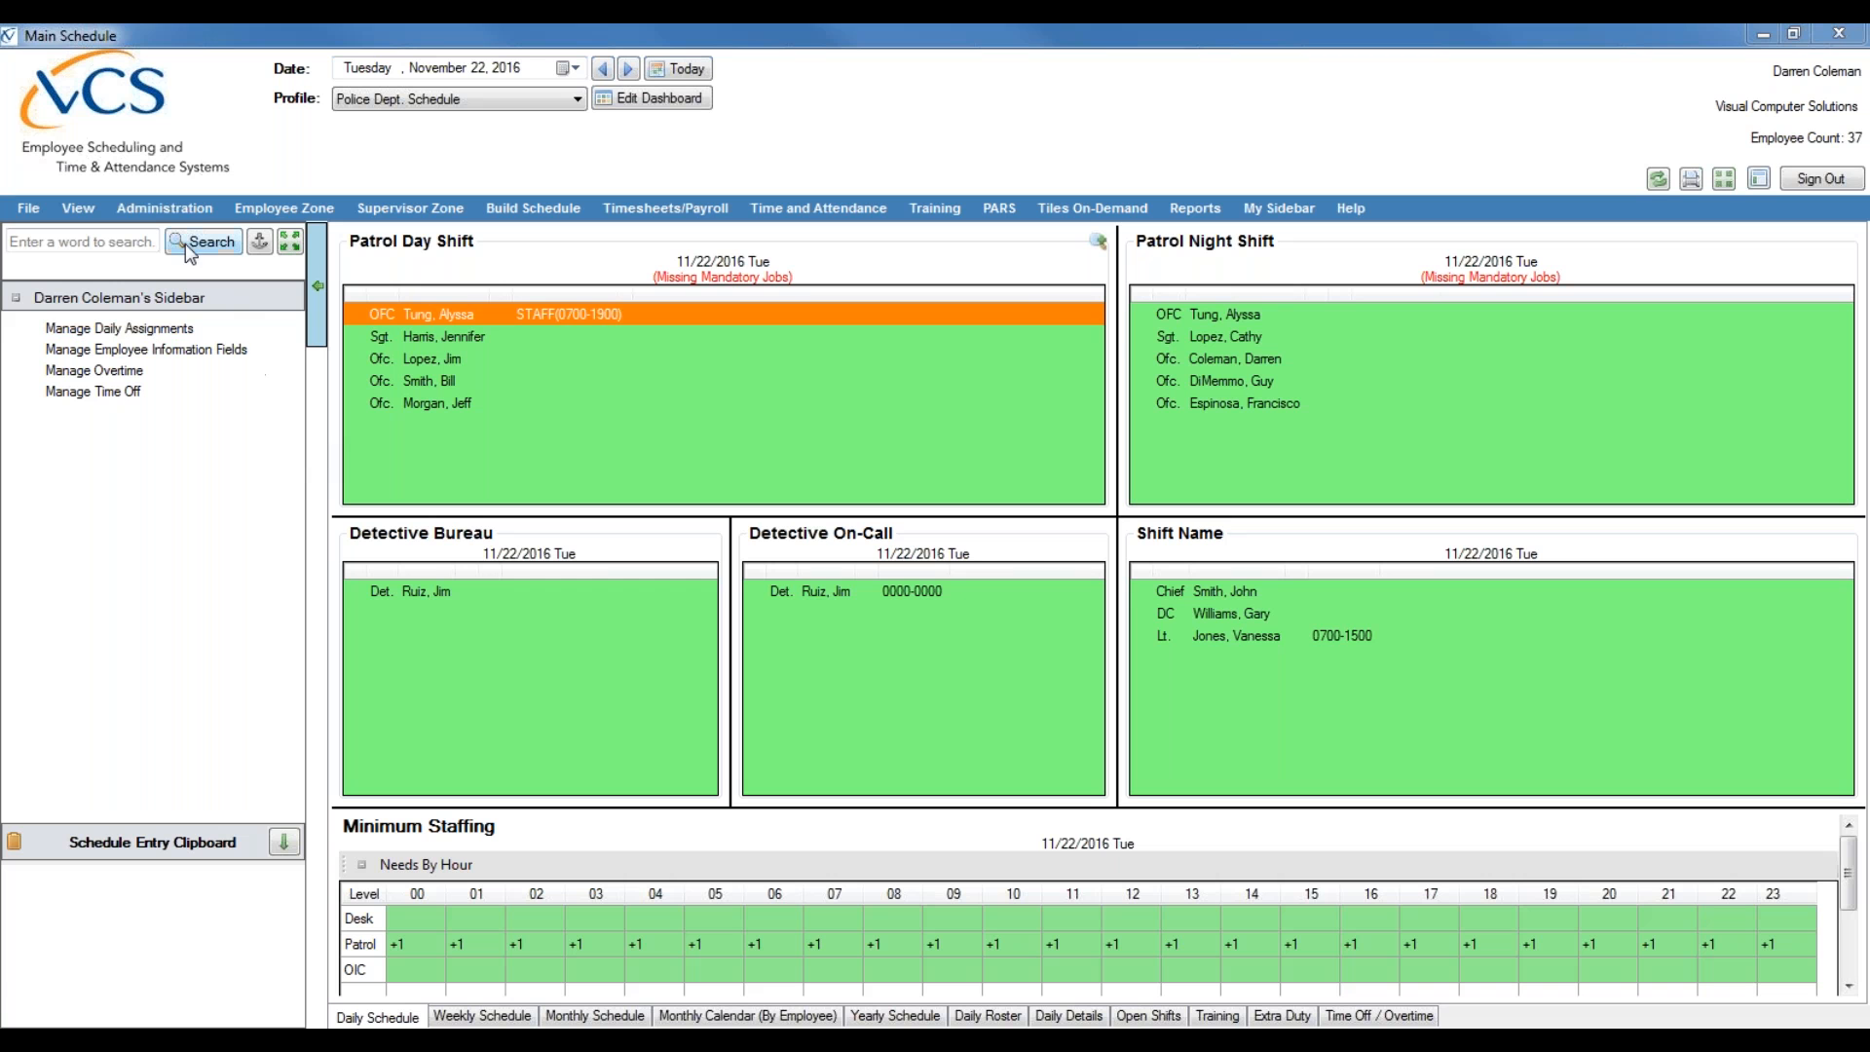
- Open the Validation and Coverage Skill Sets window from the Validation section of Administration
{"action": "left_click", "coordinate": [164, 208]}
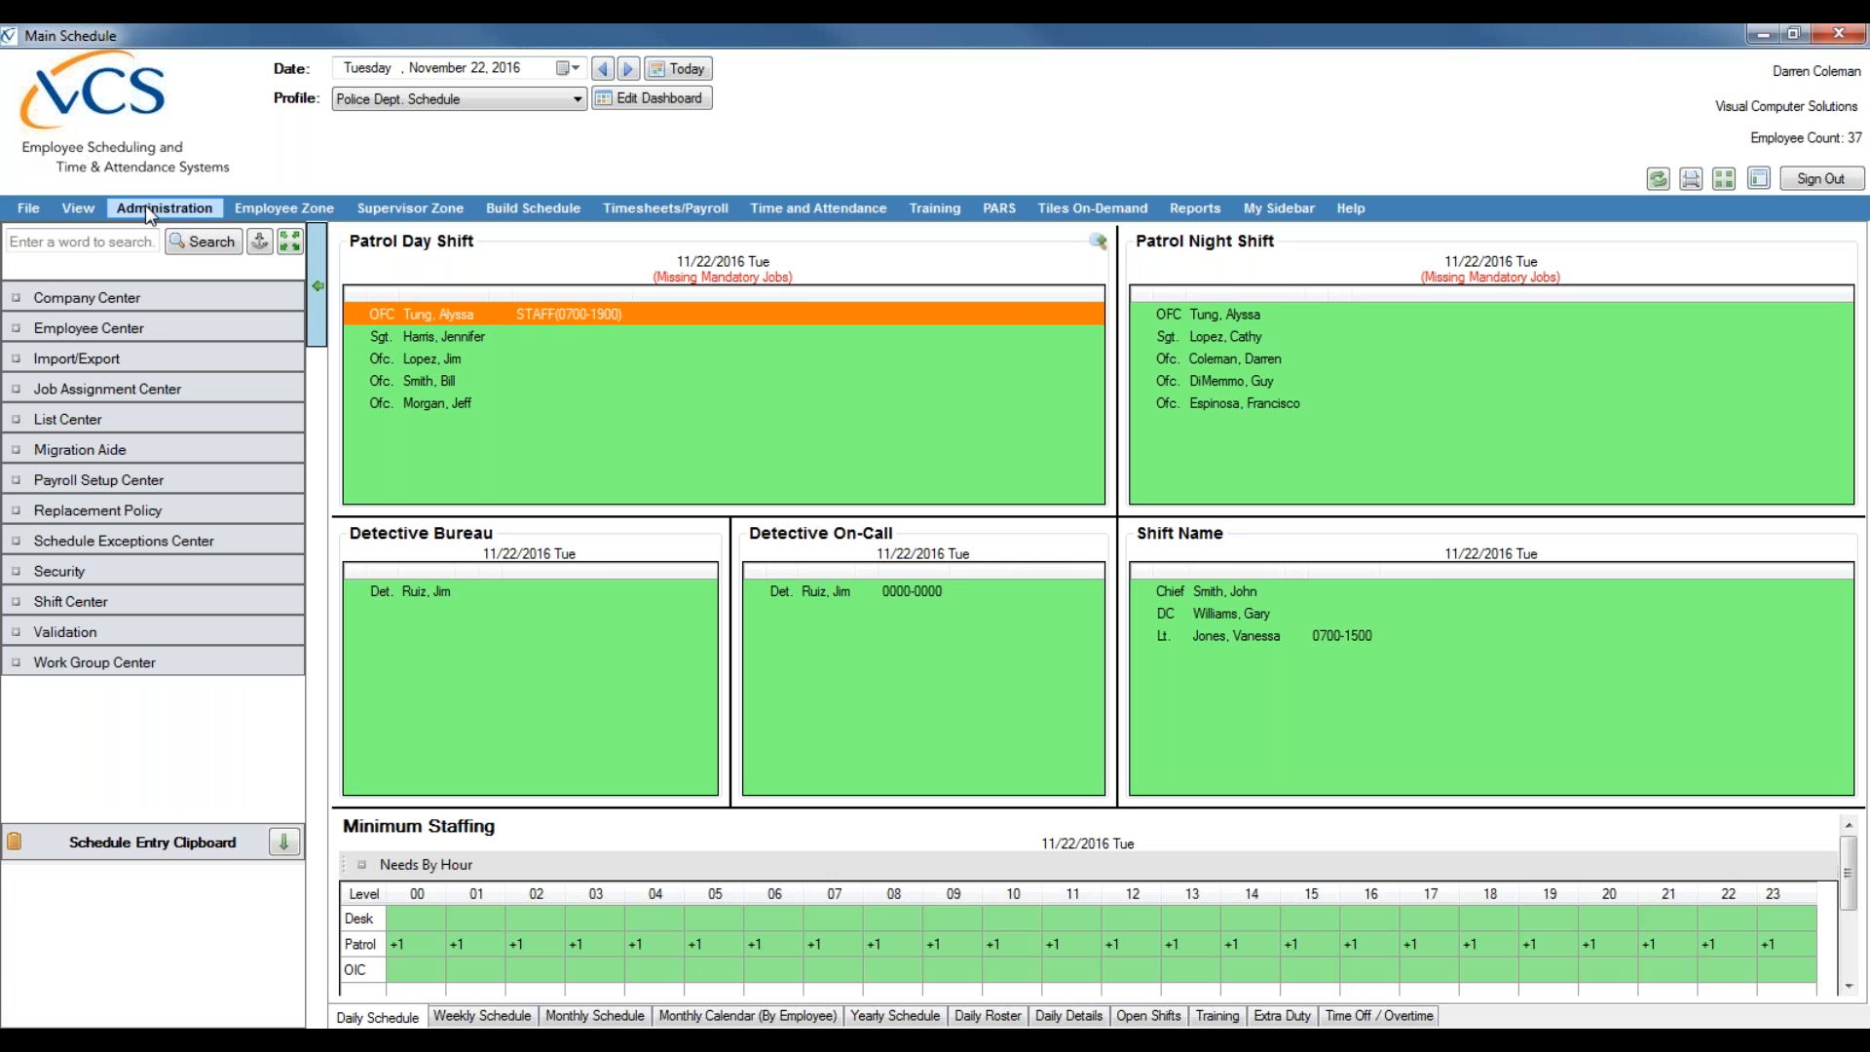
{"action": "left_click", "coordinate": [144, 209]}
{"action": "left_click", "coordinate": [46, 631]}
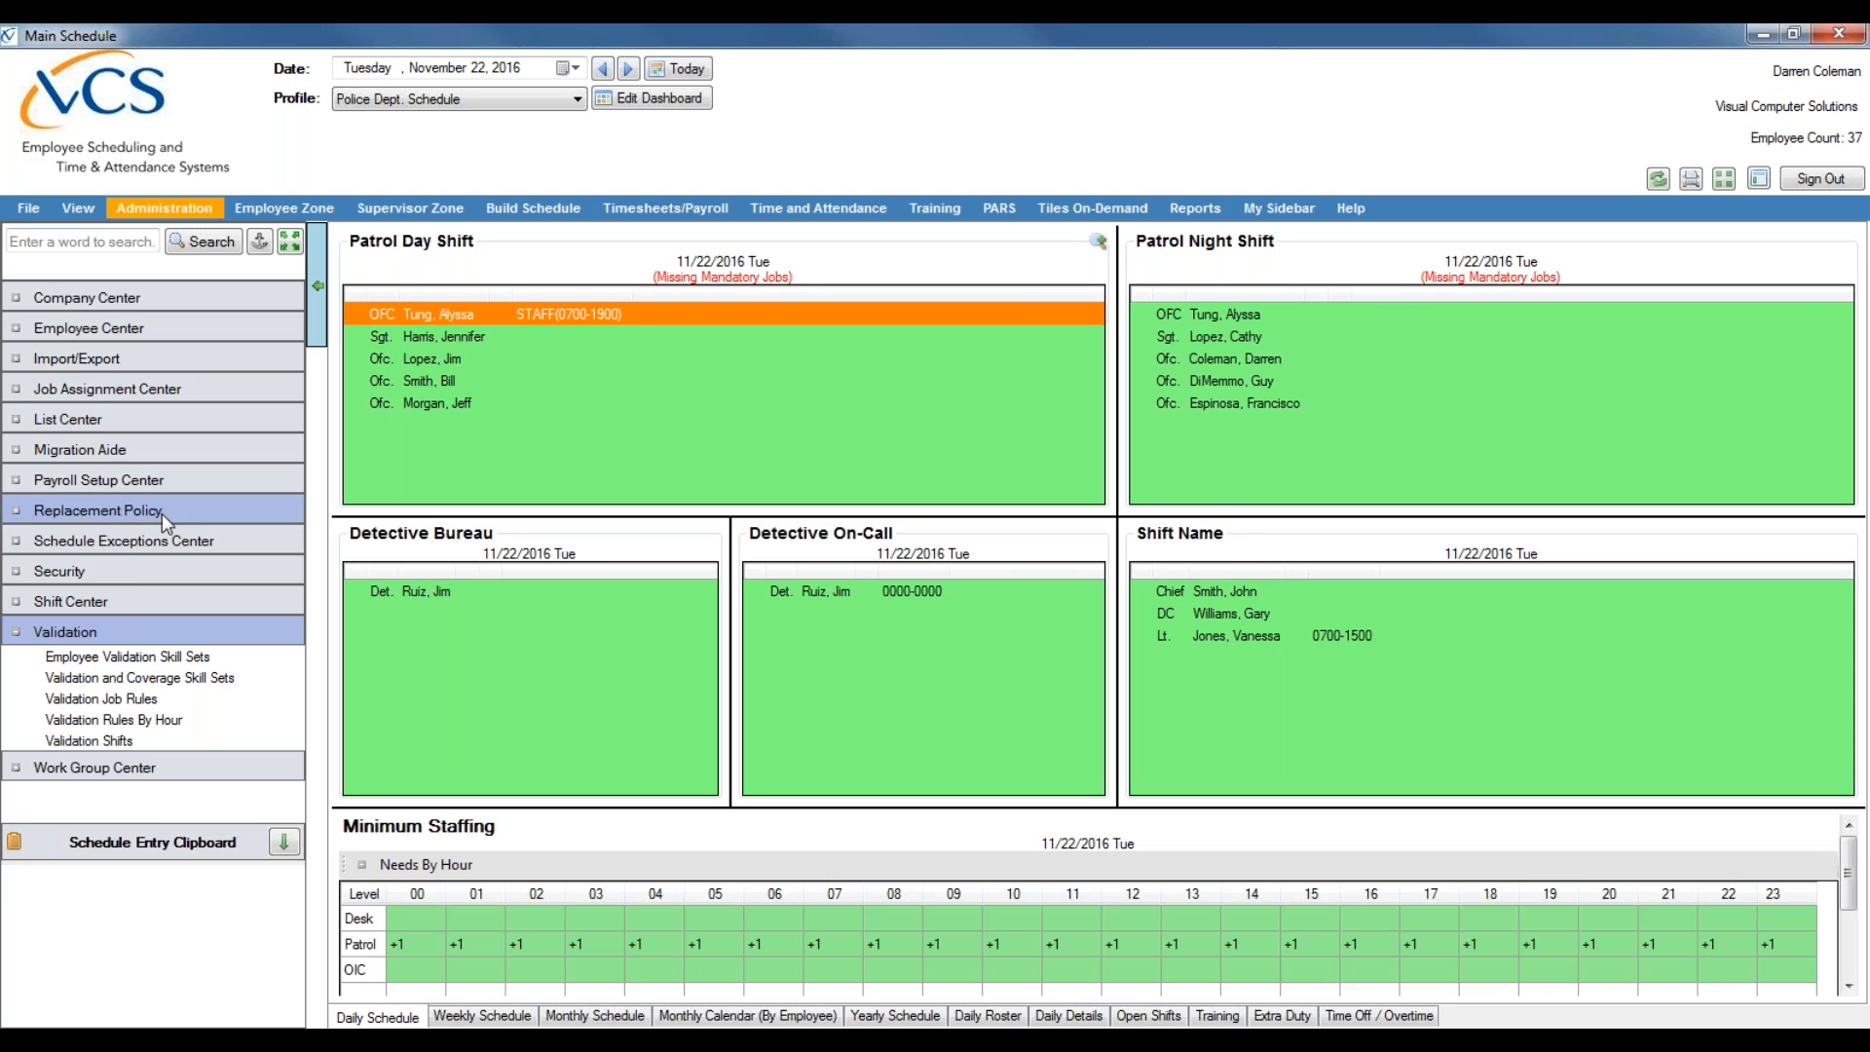
{"action": "left_click", "coordinate": [216, 687]}
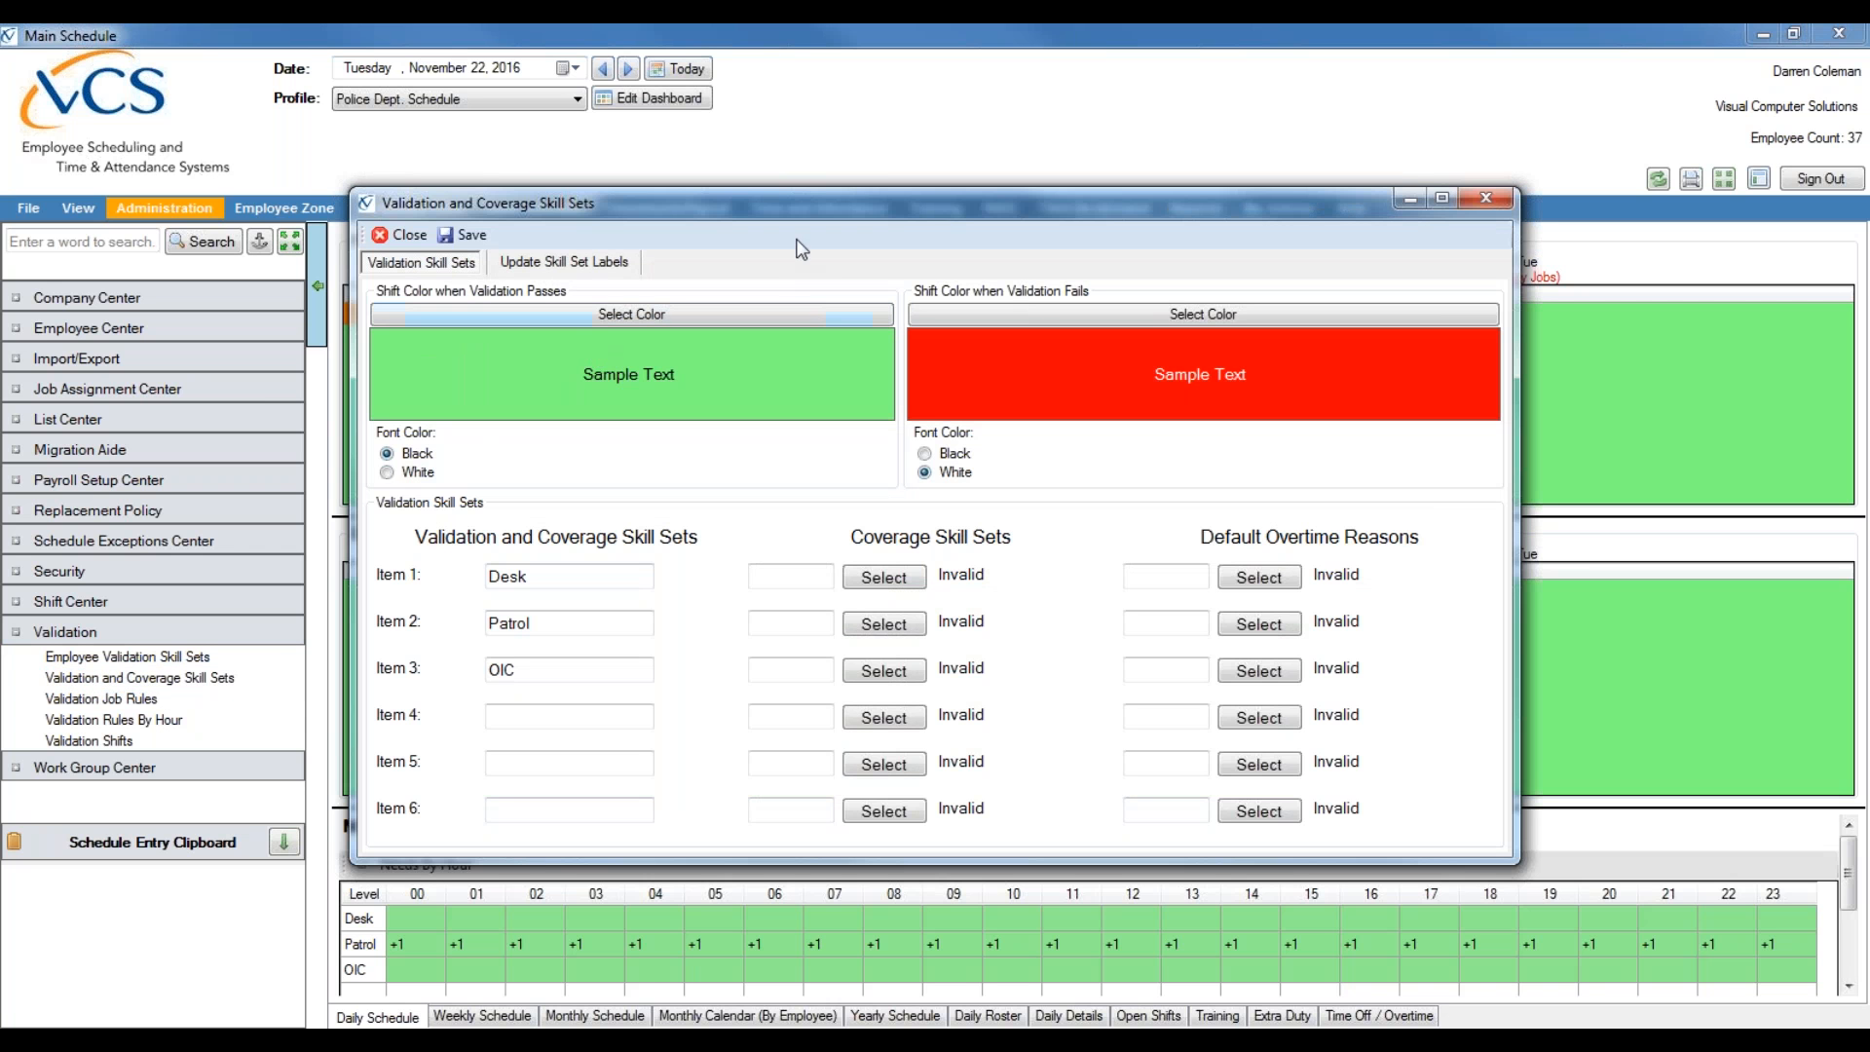
- Reposition the Validation and Coverage Skill Sets window to compare its pass and fail colors with the shifts on the main schedule
{"action": "left_click_drag", "start_coordinate": [871, 204], "coordinate": [874, 559]}
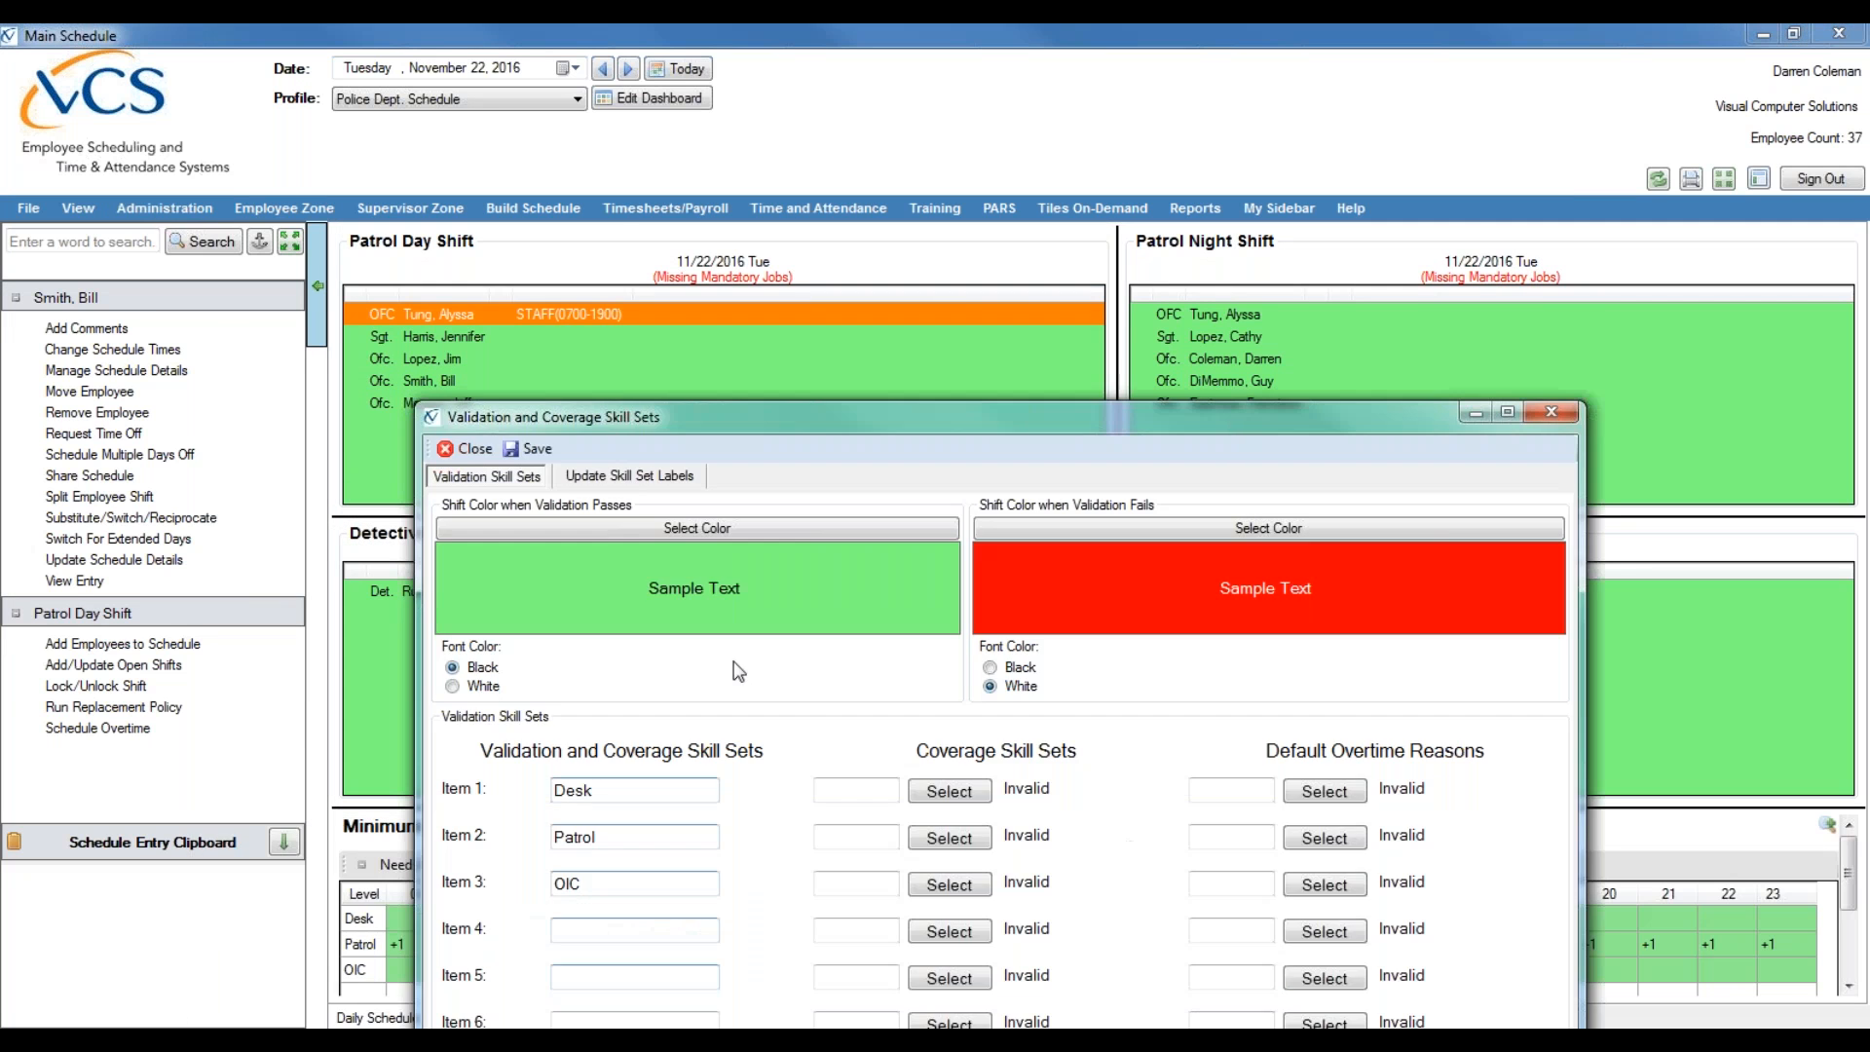
{"action": "left_click_drag", "start_coordinate": [810, 424], "coordinate": [822, 282]}
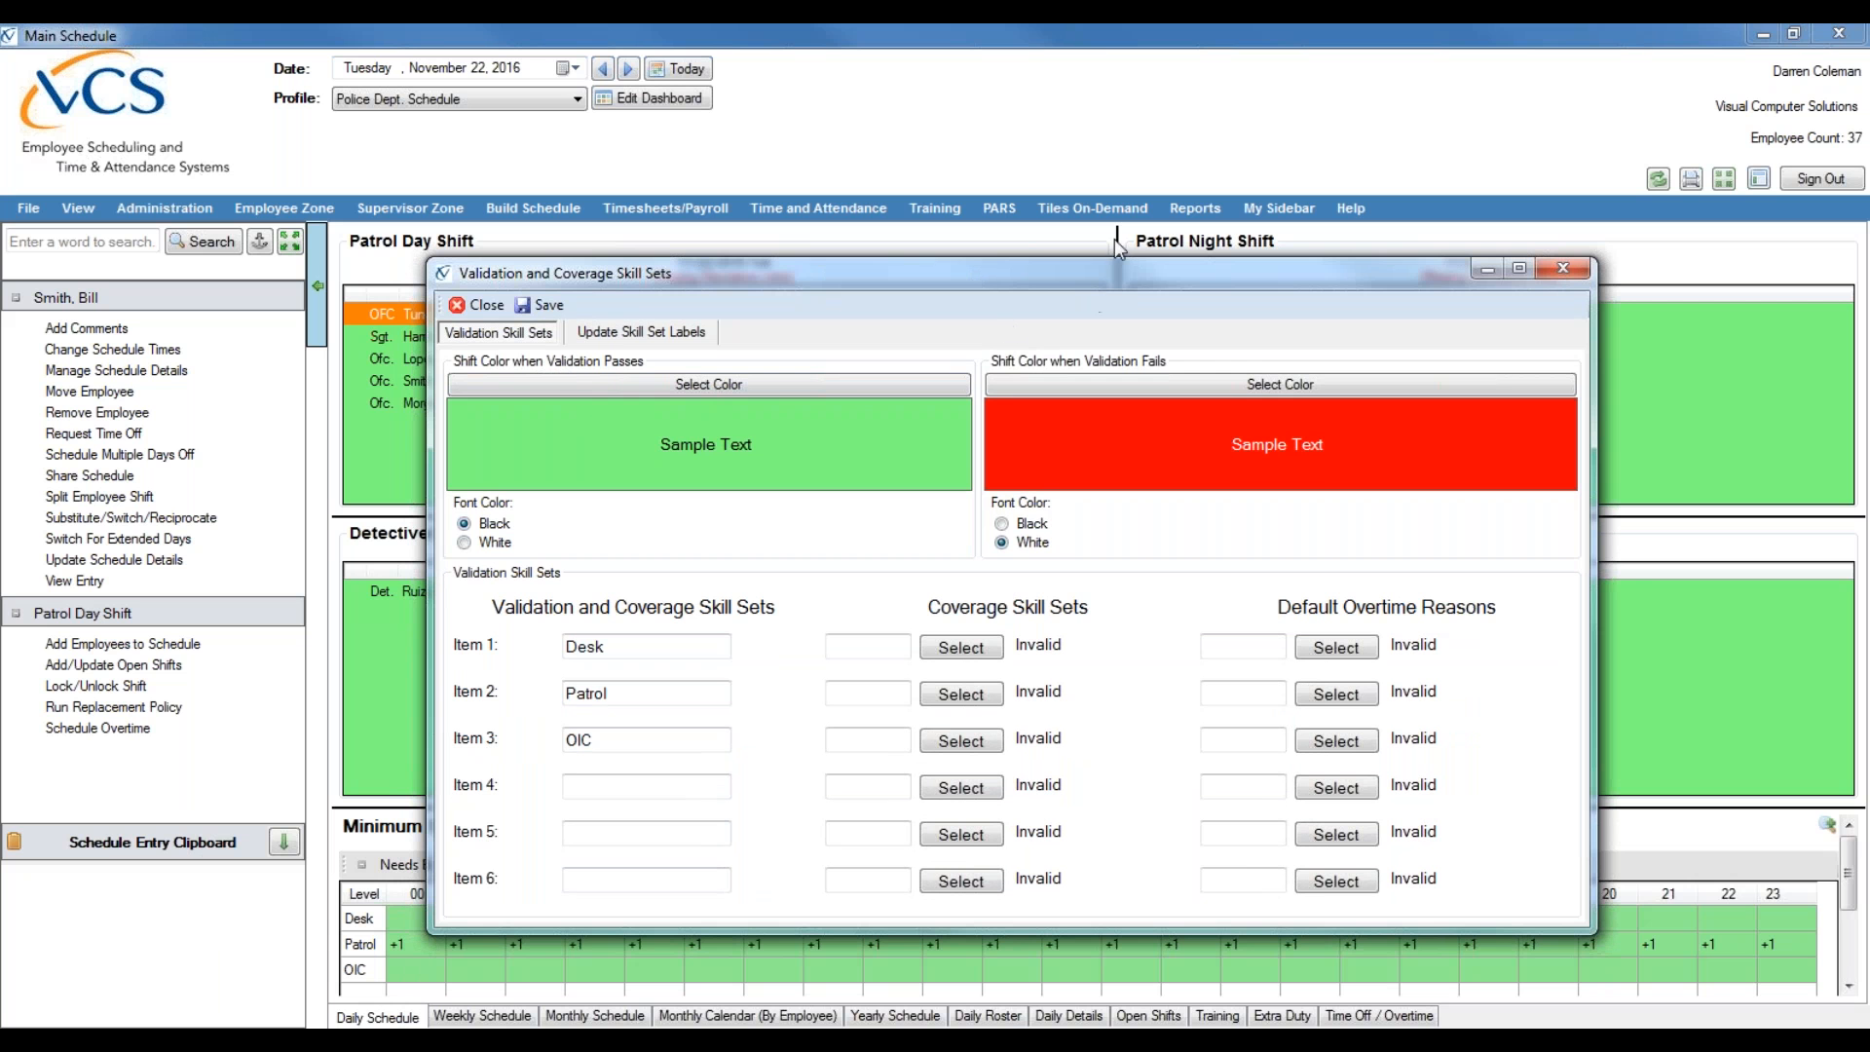
{"action": "left_click_drag", "start_coordinate": [1092, 283], "coordinate": [1087, 488]}
{"action": "double_click", "coordinate": [1086, 489]}
{"action": "left_click", "coordinate": [1792, 34]}
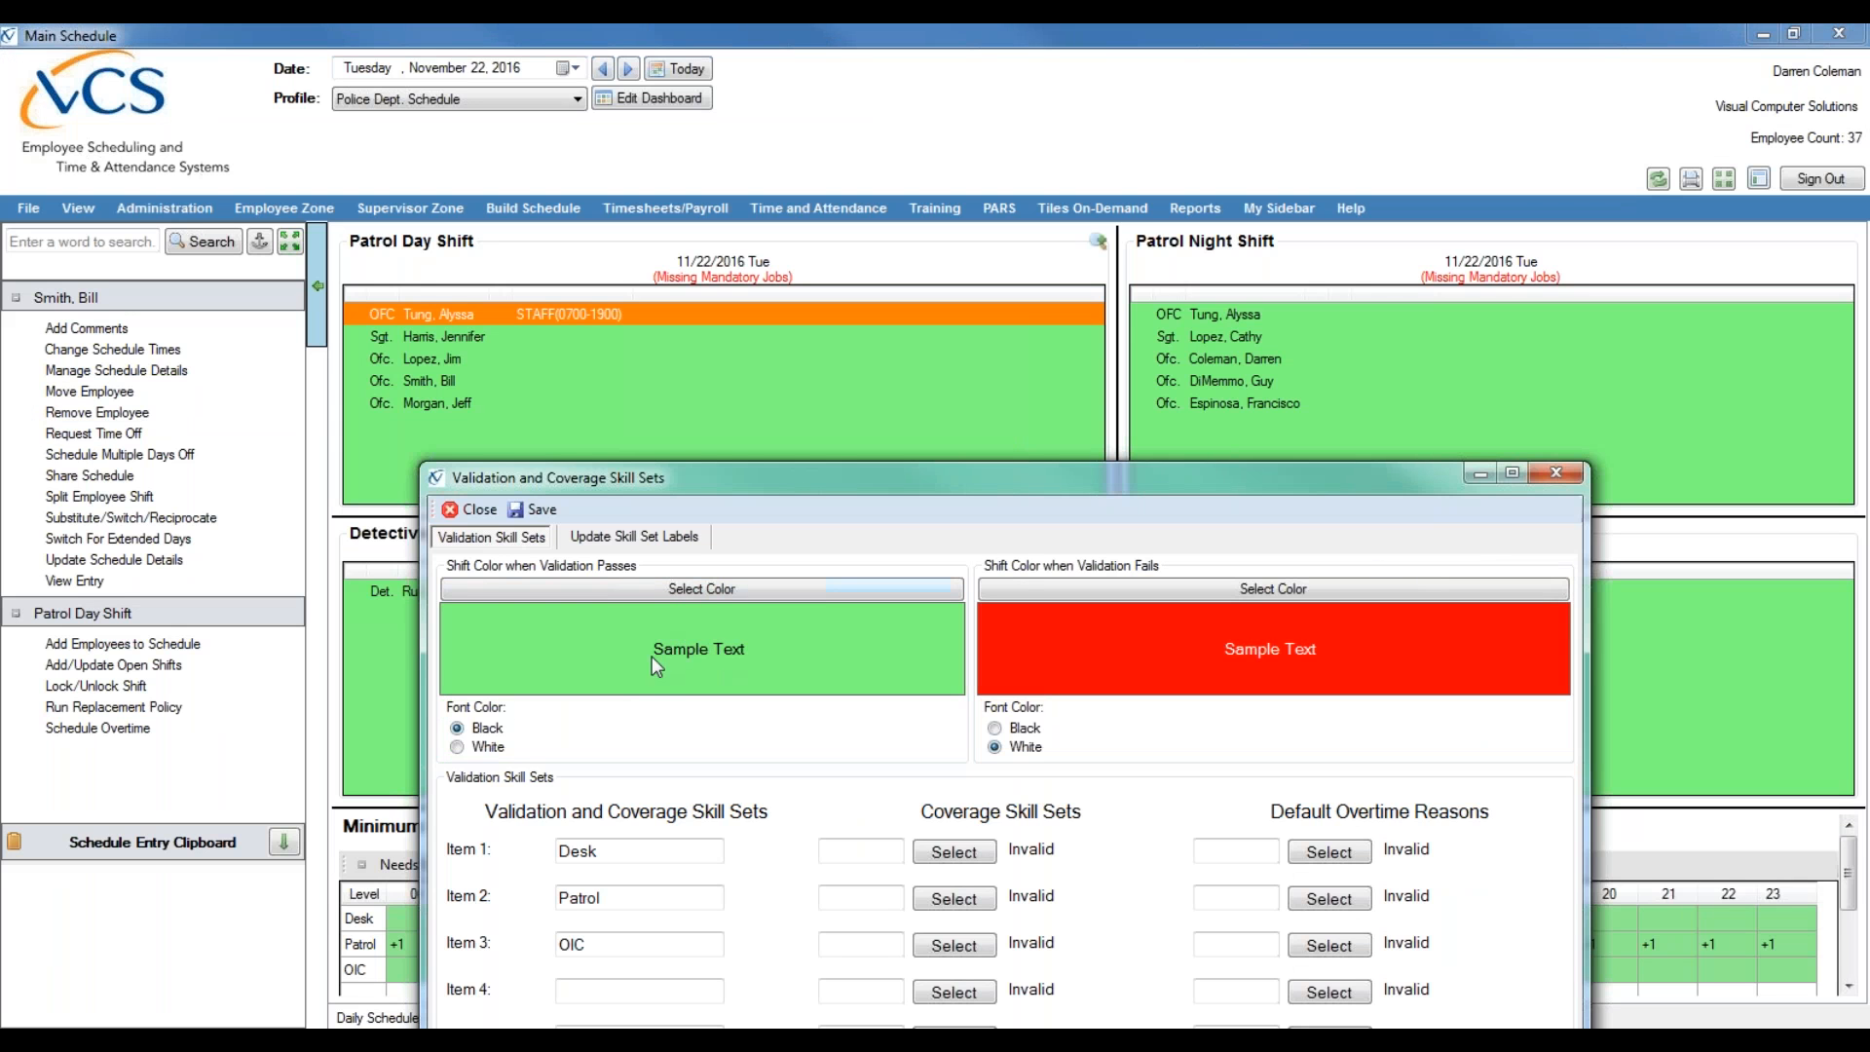
{"action": "left_click_drag", "start_coordinate": [1256, 487], "coordinate": [1191, 318]}
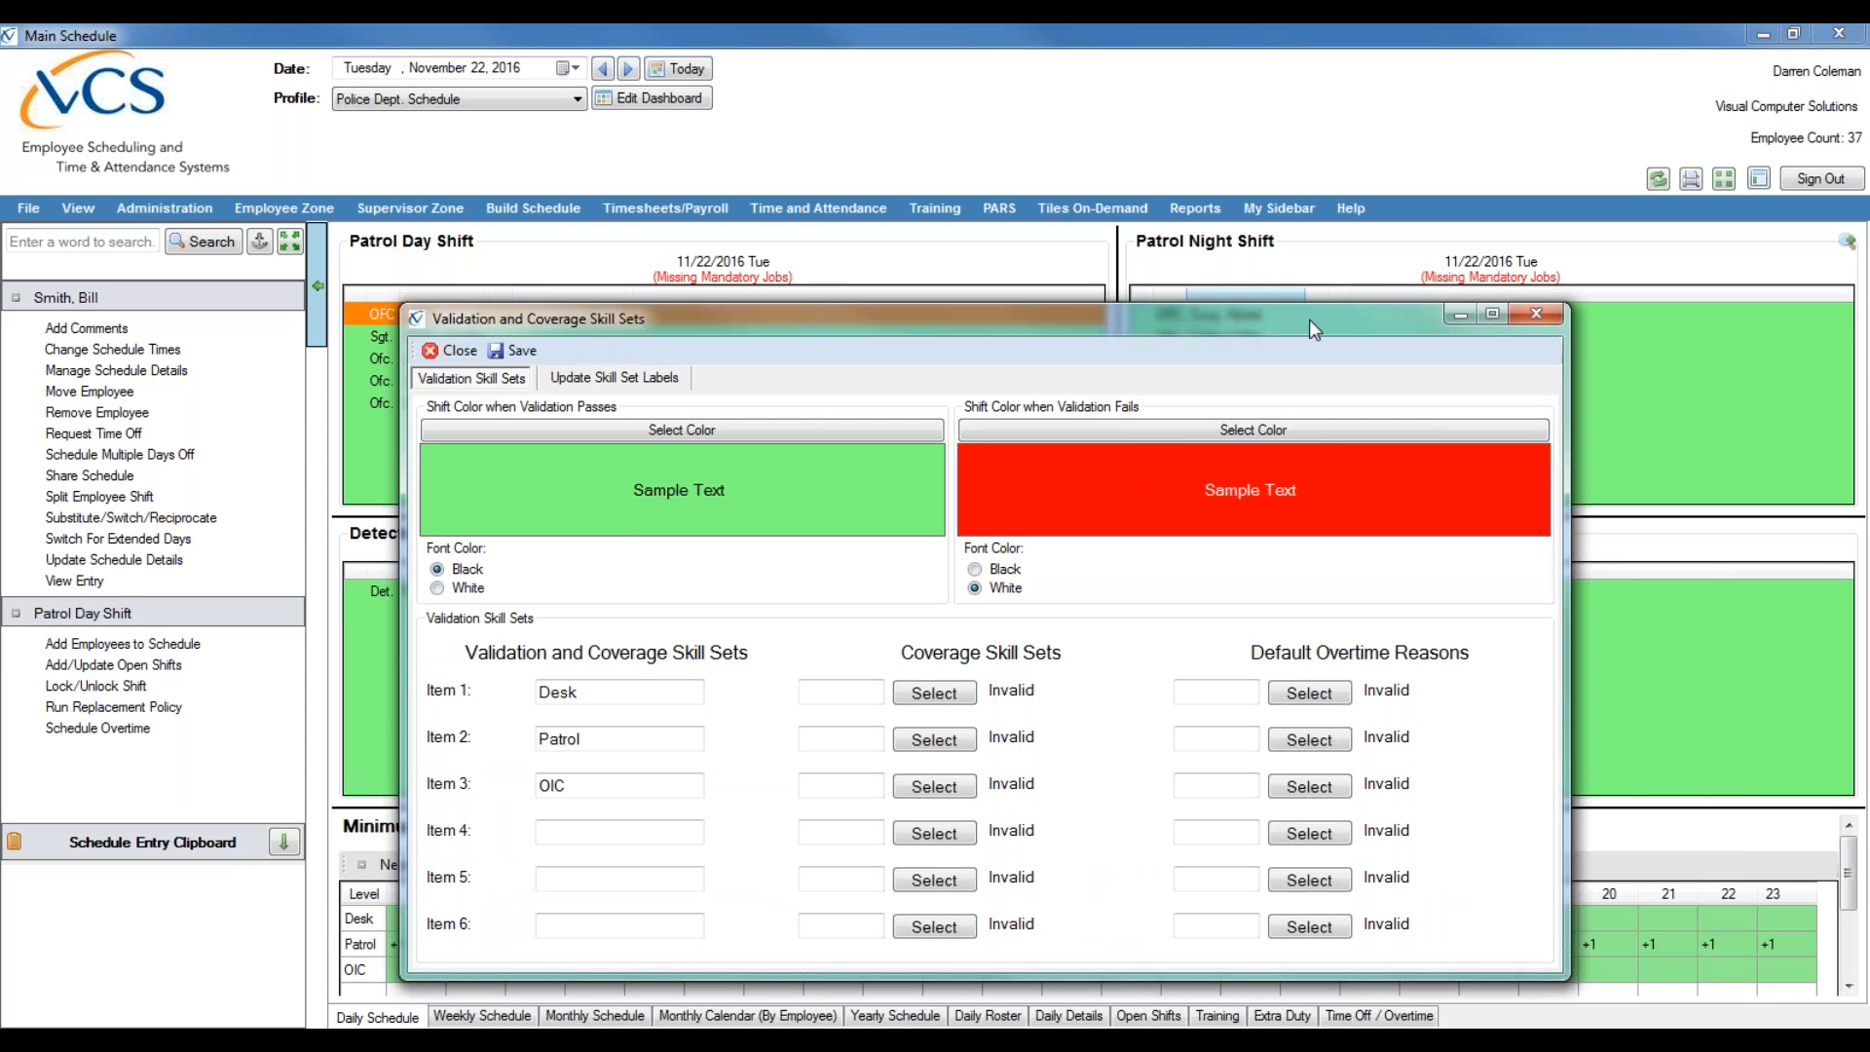
{"action": "left_click_drag", "start_coordinate": [1289, 412], "coordinate": [1283, 458]}
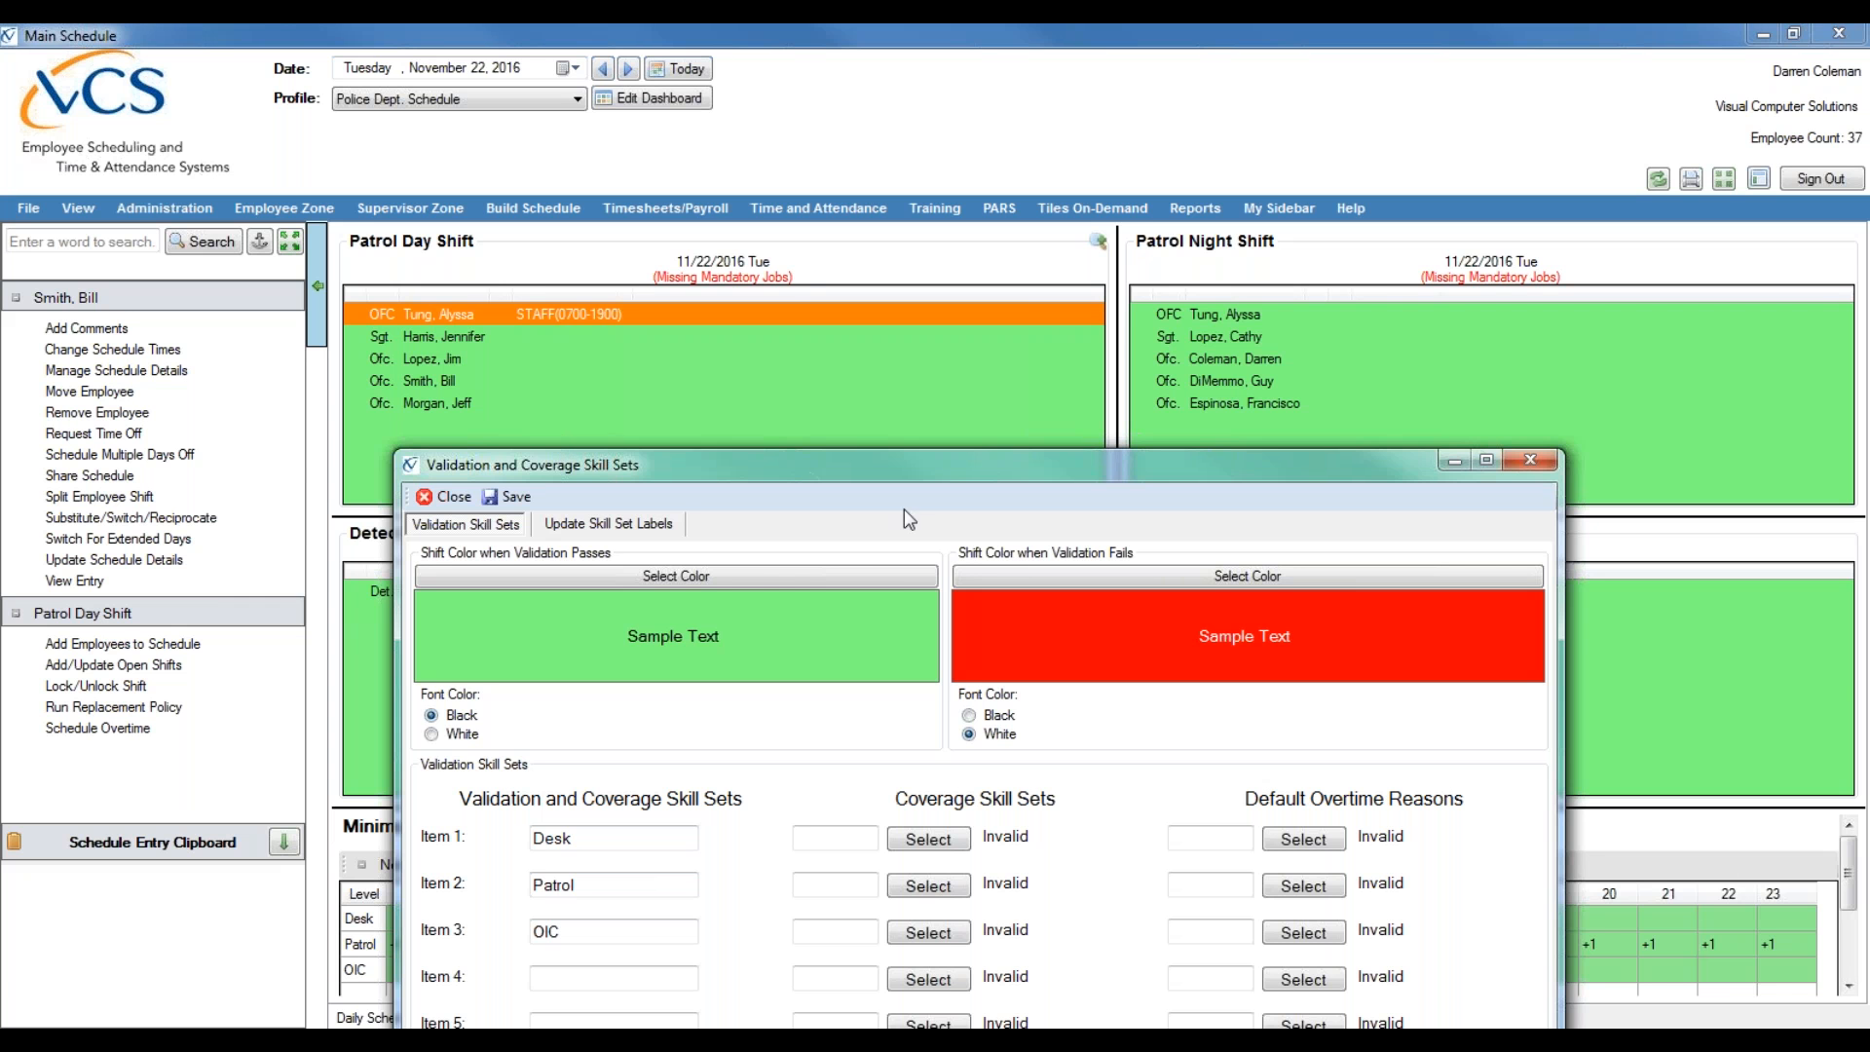
- Try out the shift color for passed validation and set it to light green
{"action": "left_click", "coordinate": [731, 576]}
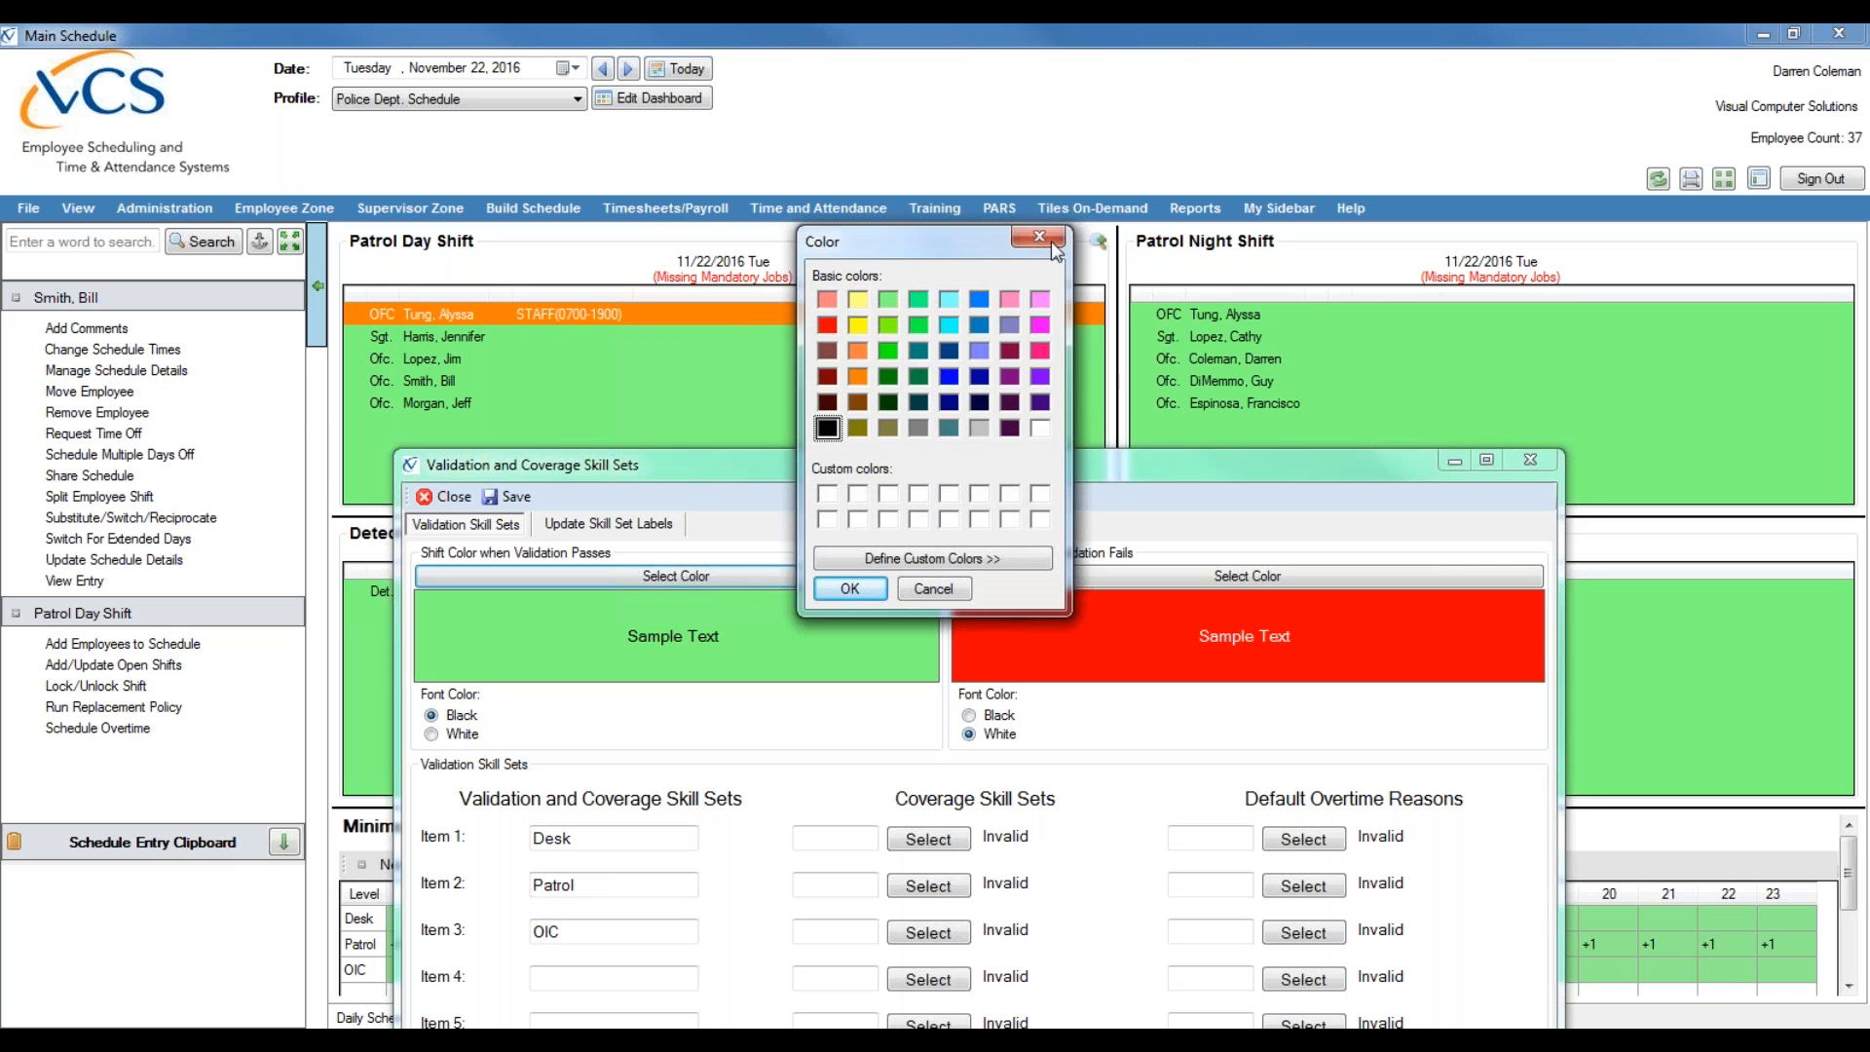
{"action": "left_click", "coordinate": [932, 588]}
{"action": "left_click", "coordinate": [783, 585]}
{"action": "left_click", "coordinate": [833, 587]}
{"action": "left_click", "coordinate": [643, 576]}
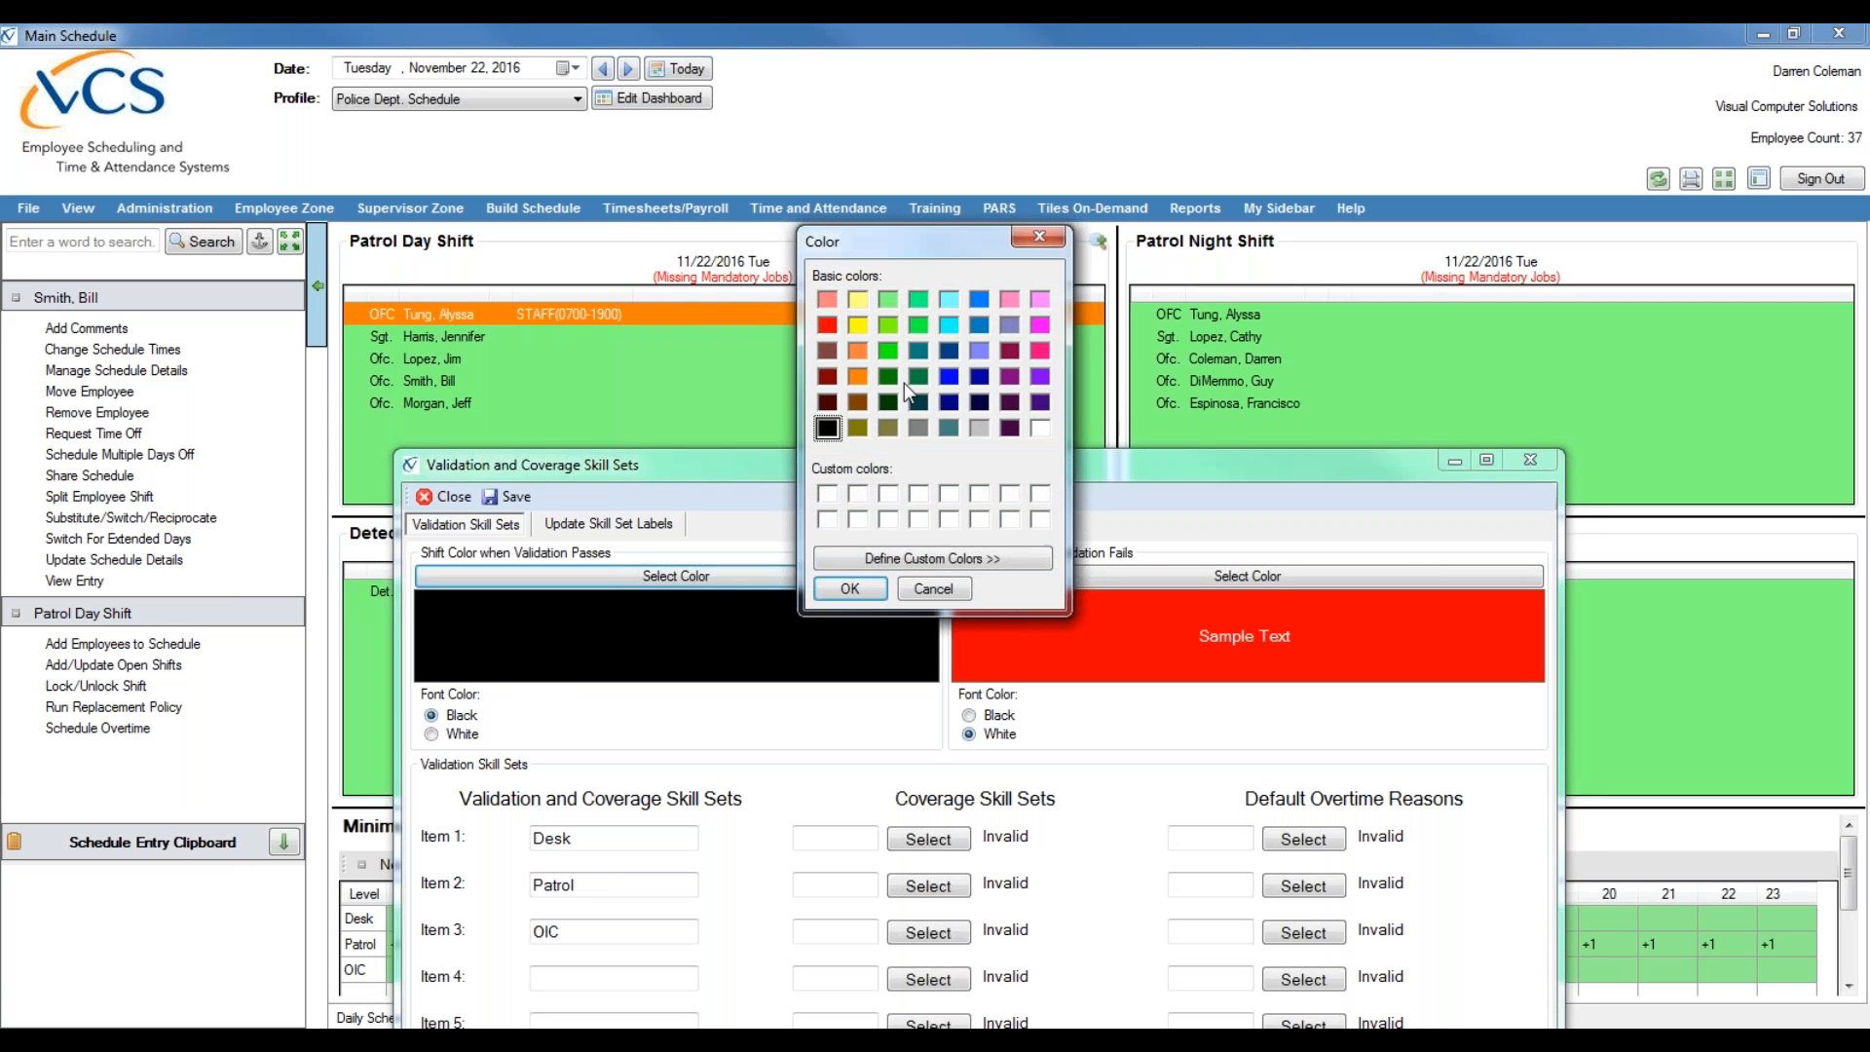
{"action": "left_click", "coordinate": [898, 307]}
{"action": "left_click", "coordinate": [850, 589]}
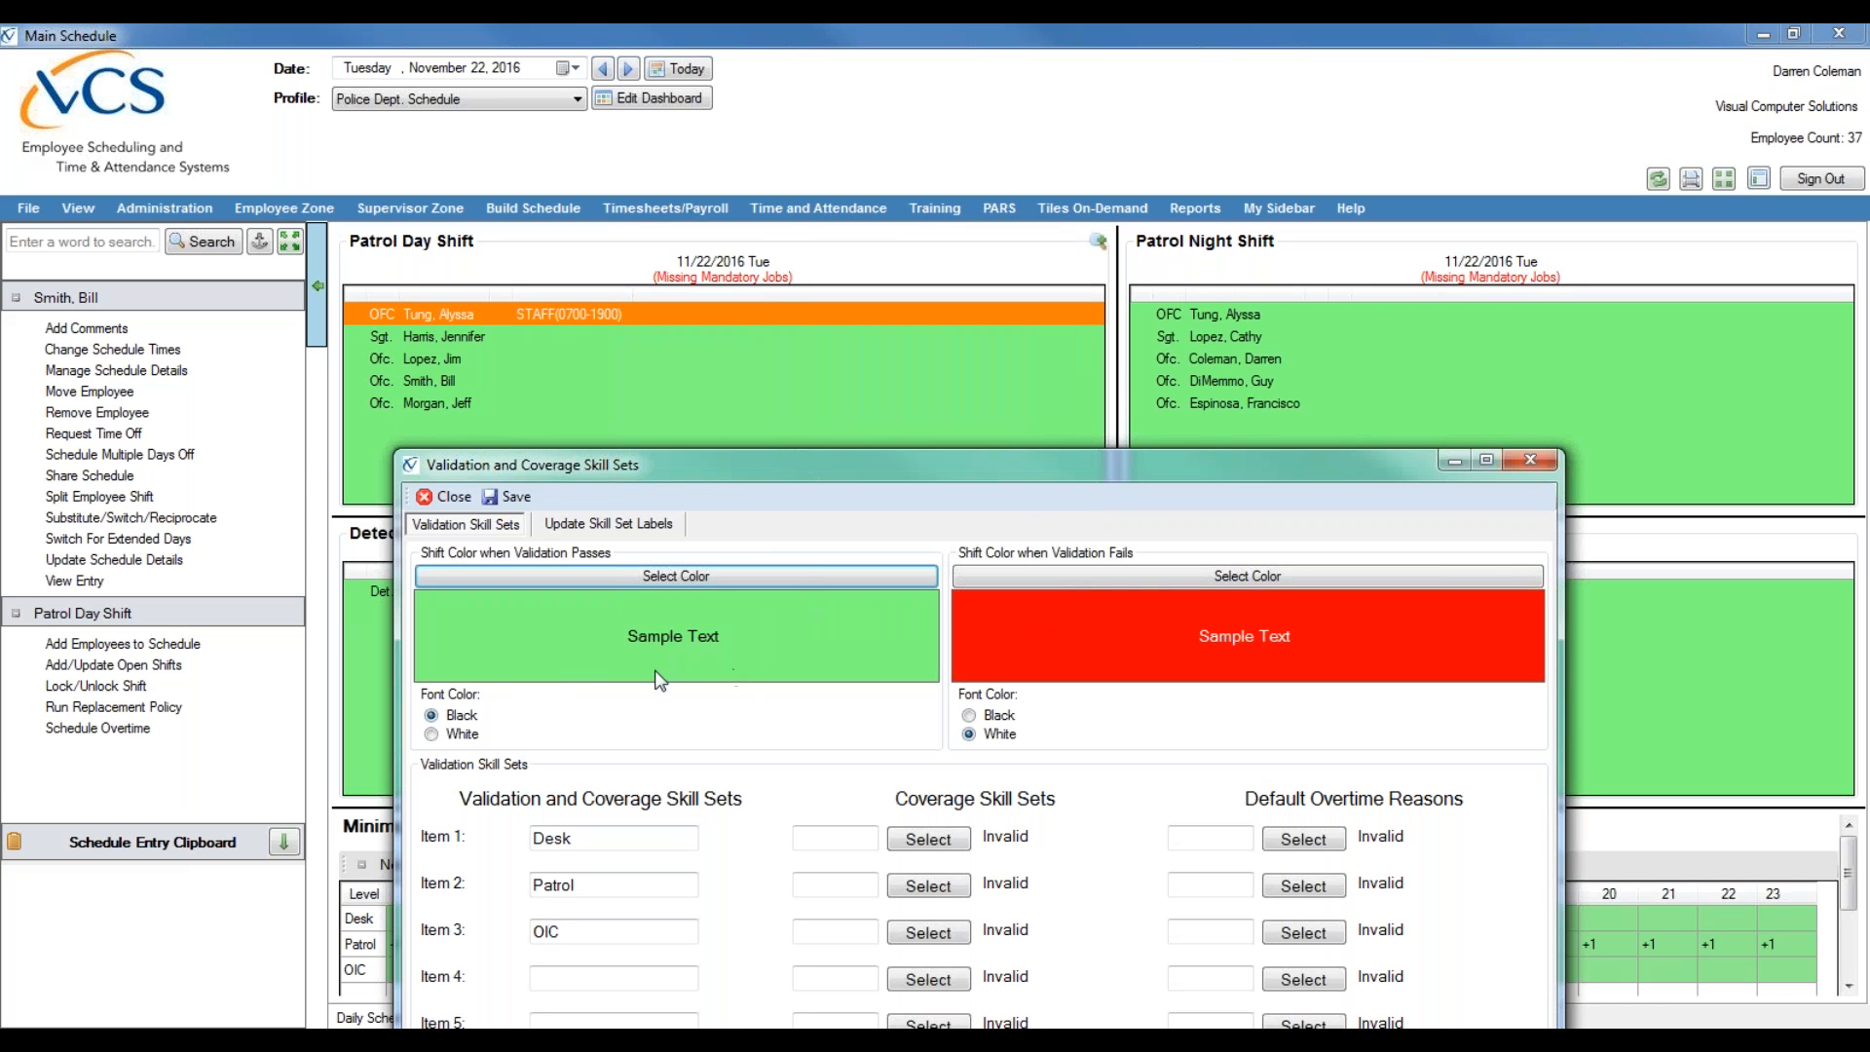
- Try the alternate font colors, returning to black for passed validation and white for failed validation
{"action": "left_click", "coordinate": [466, 732]}
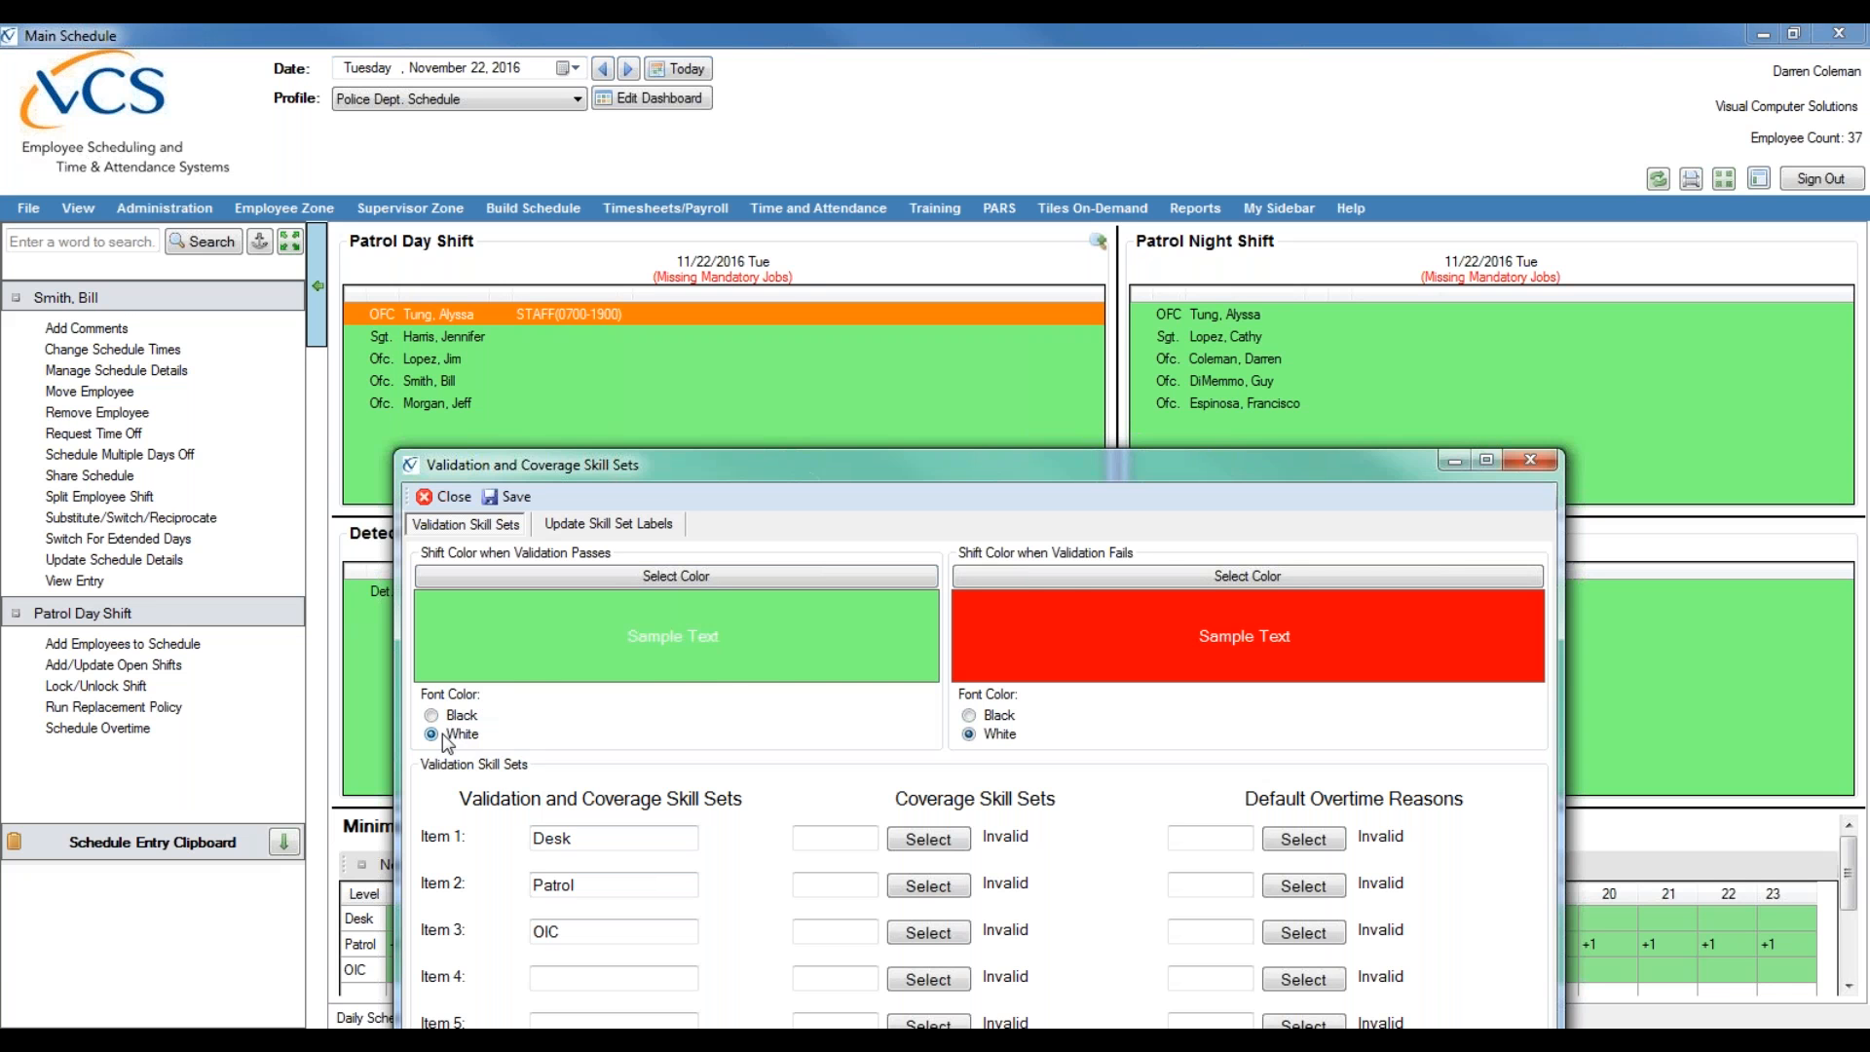
{"action": "left_click", "coordinate": [444, 717]}
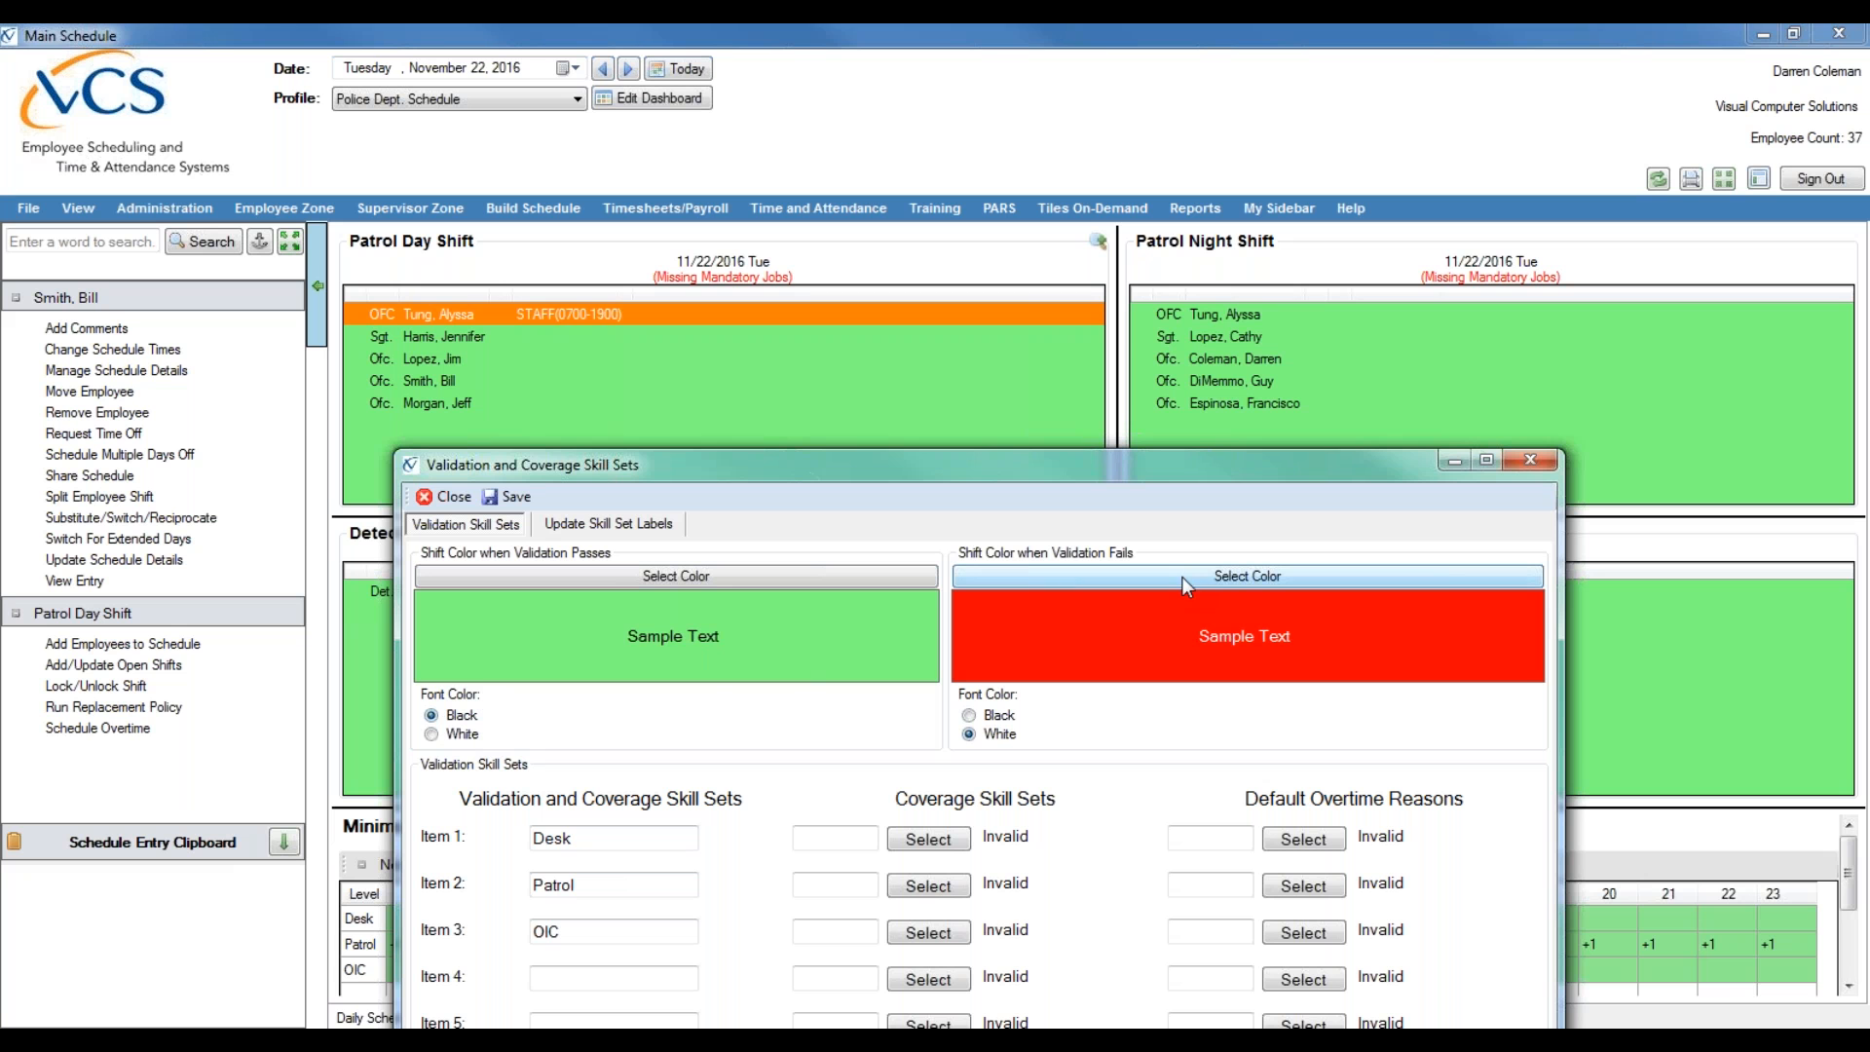
{"action": "left_click", "coordinate": [995, 716]}
{"action": "left_click", "coordinate": [992, 737]}
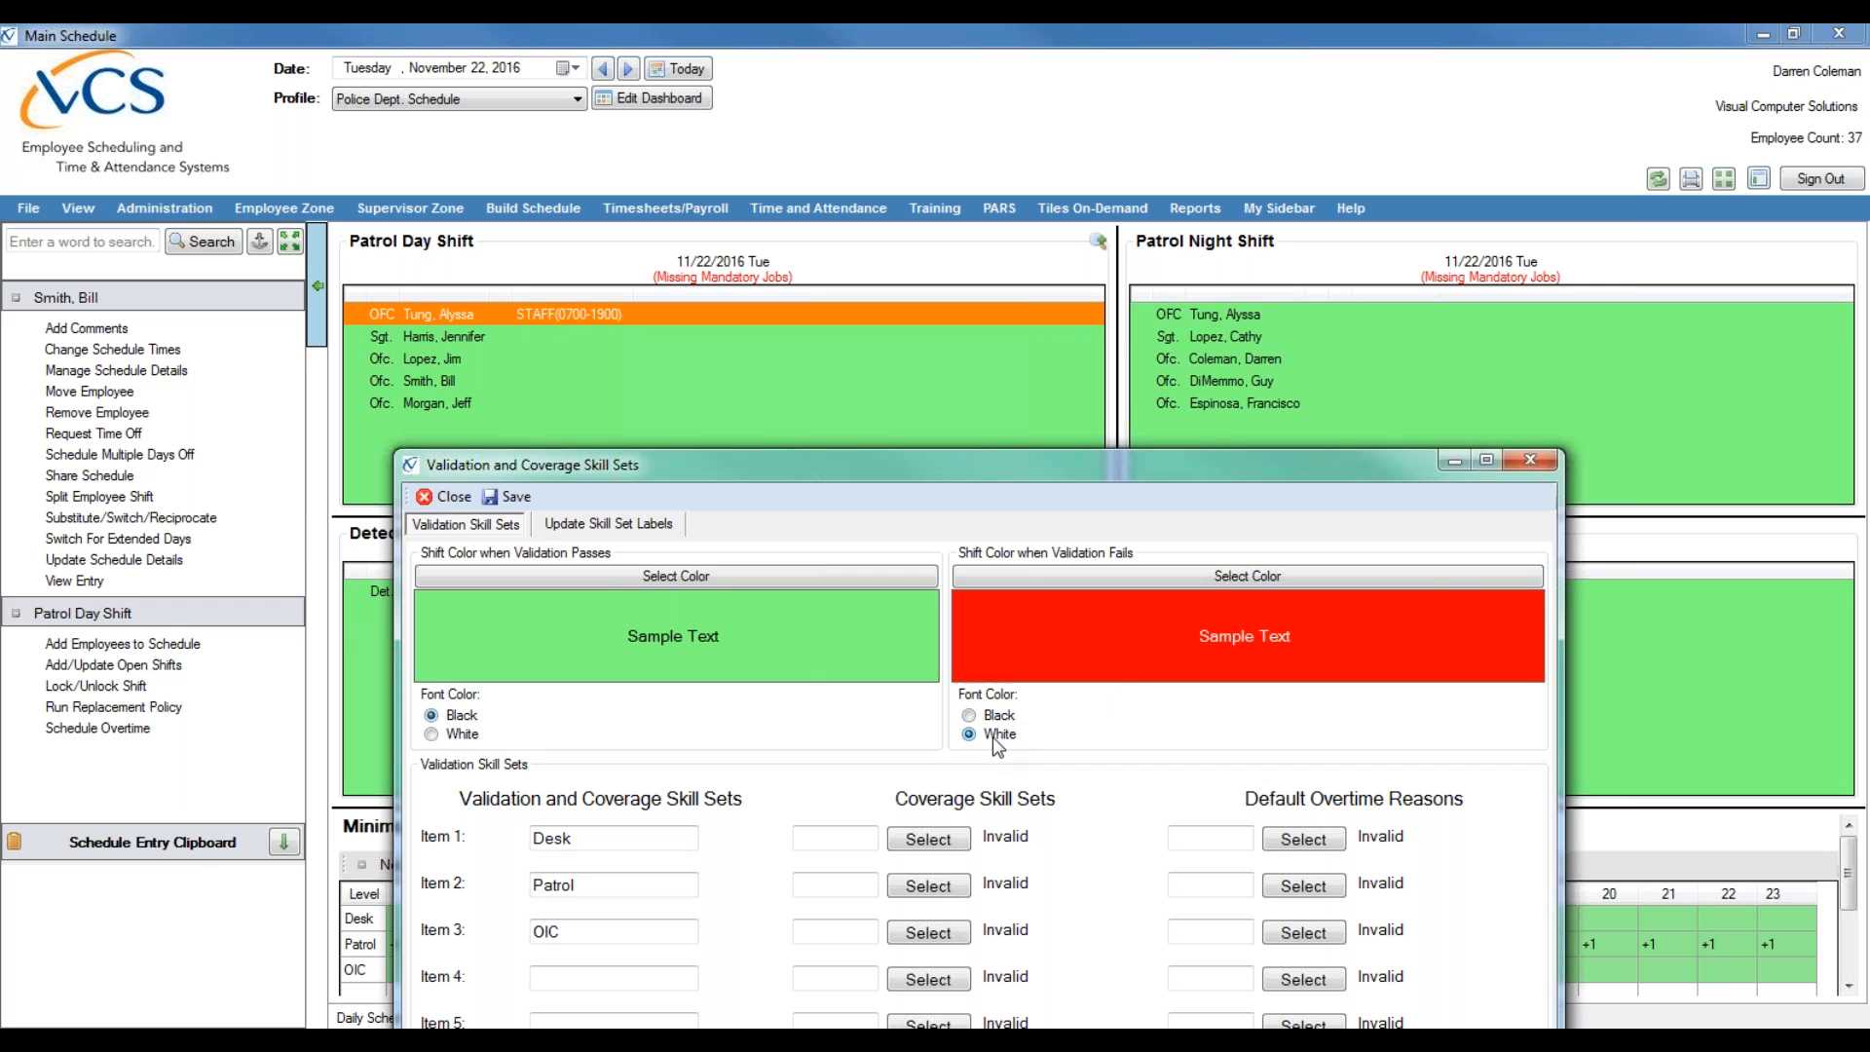
- Examine the validation and coverage skill set names for Items 1 to 6, including the blank entries
{"action": "left_click_drag", "start_coordinate": [1272, 460], "coordinate": [1338, 178]}
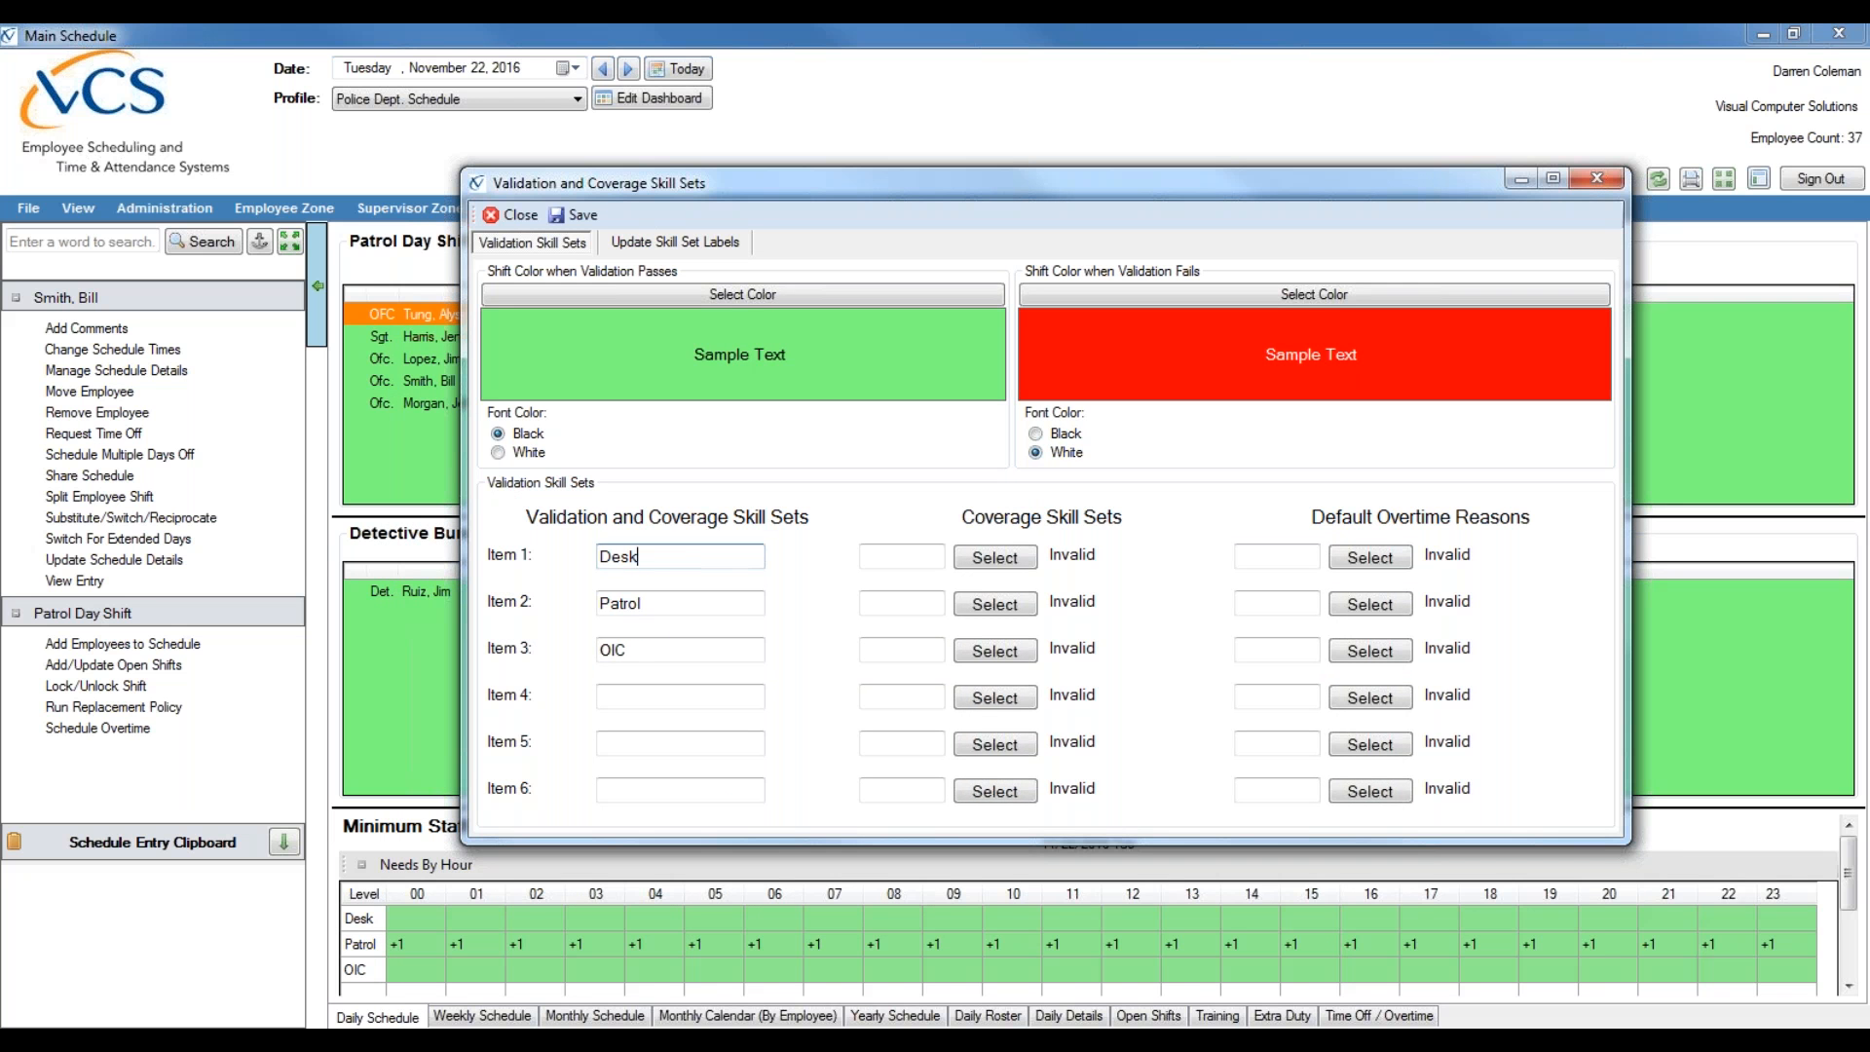
{"action": "left_click", "coordinate": [669, 693]}
{"action": "left_click", "coordinate": [703, 602]}
{"action": "left_click", "coordinate": [670, 652]}
{"action": "key", "text": "Tab"}
{"action": "key", "text": "Tab"}
{"action": "key", "text": "Tab"}
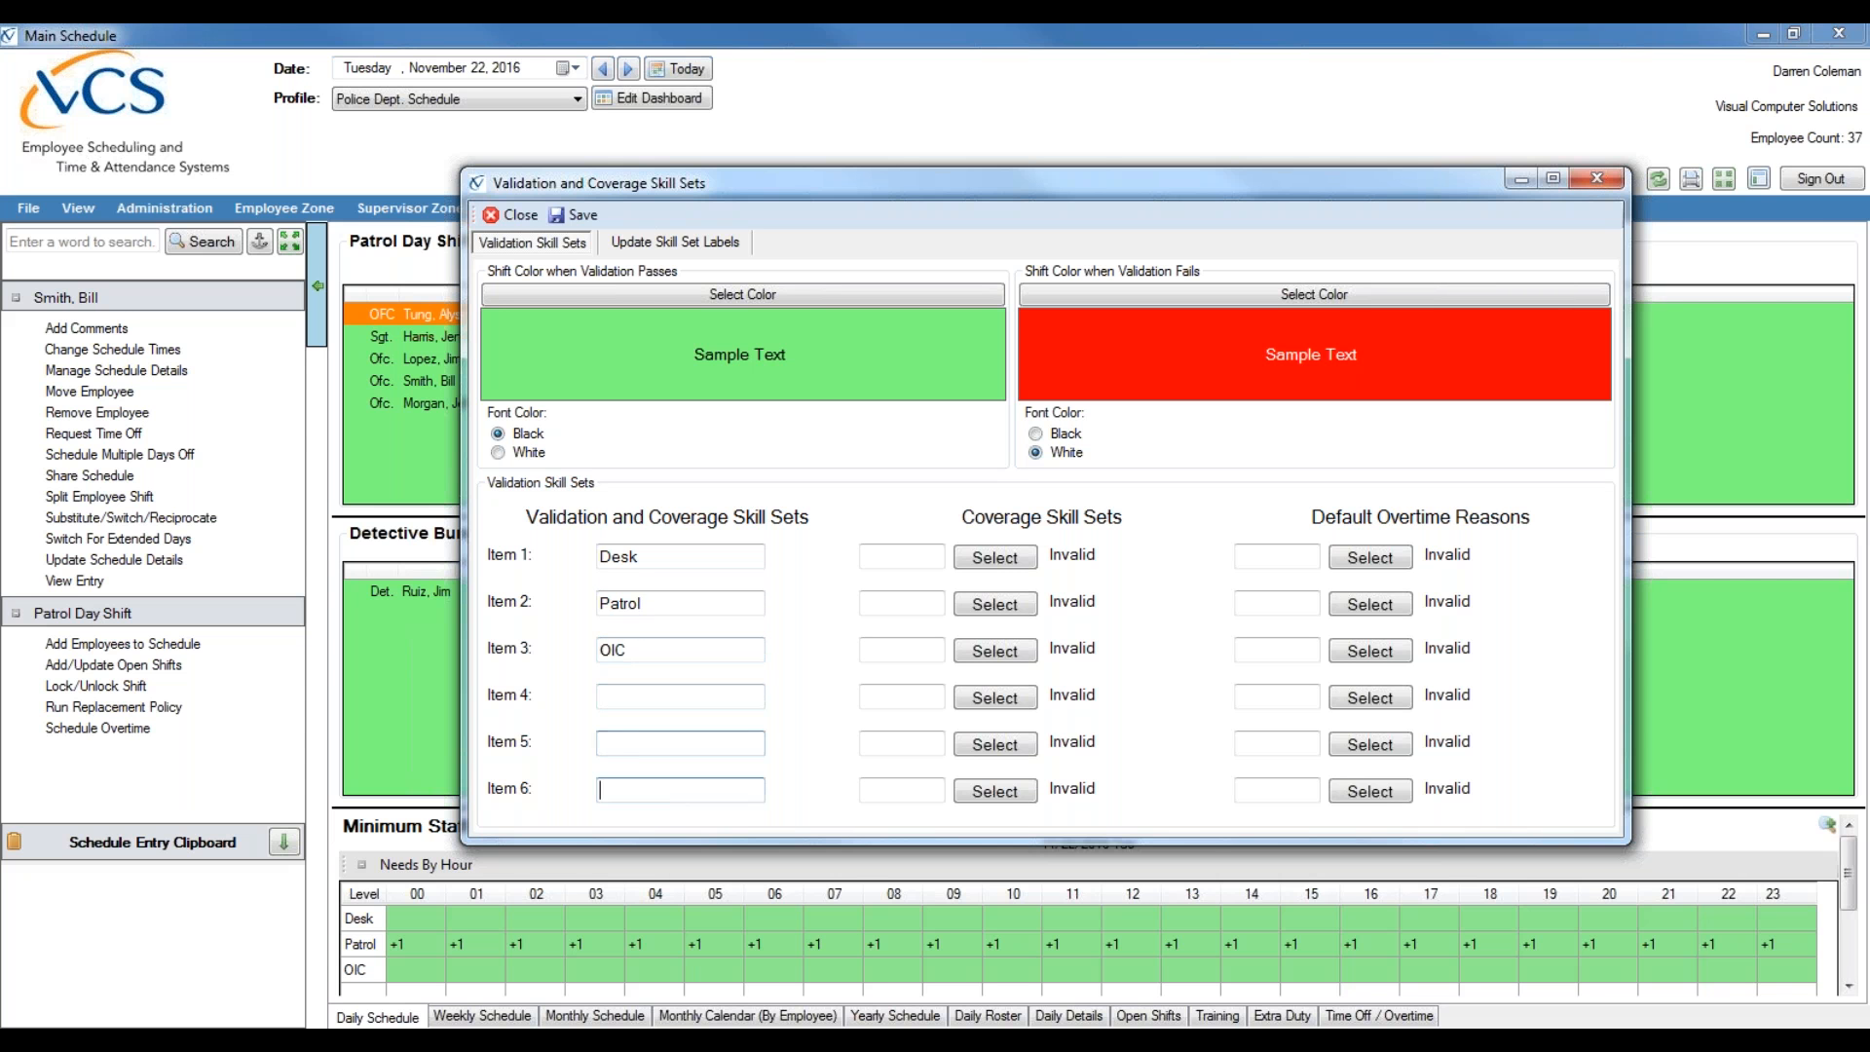
{"action": "key", "text": "shift+Tab"}
{"action": "key", "text": "shift+Tab"}
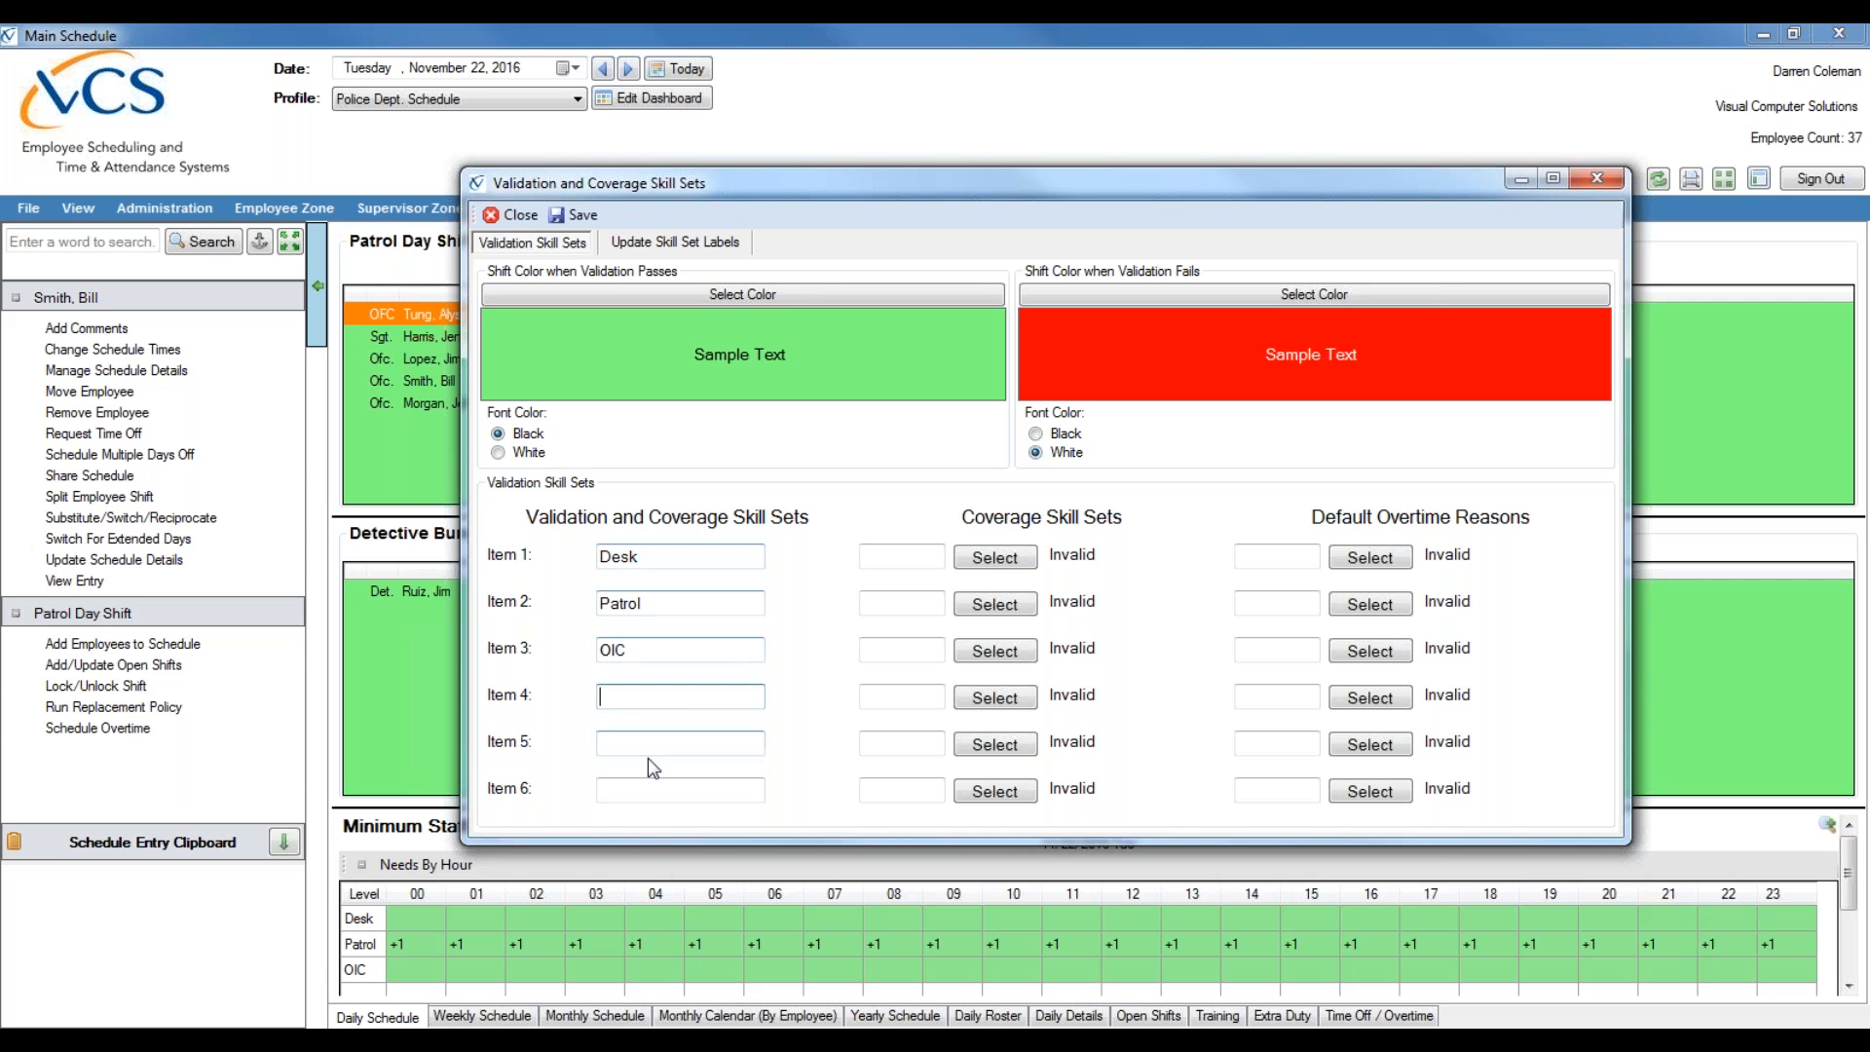
- Examine the OIC and Patrol skill set entries and close the Validation and Coverage Skill Sets window
{"action": "left_click", "coordinate": [641, 648]}
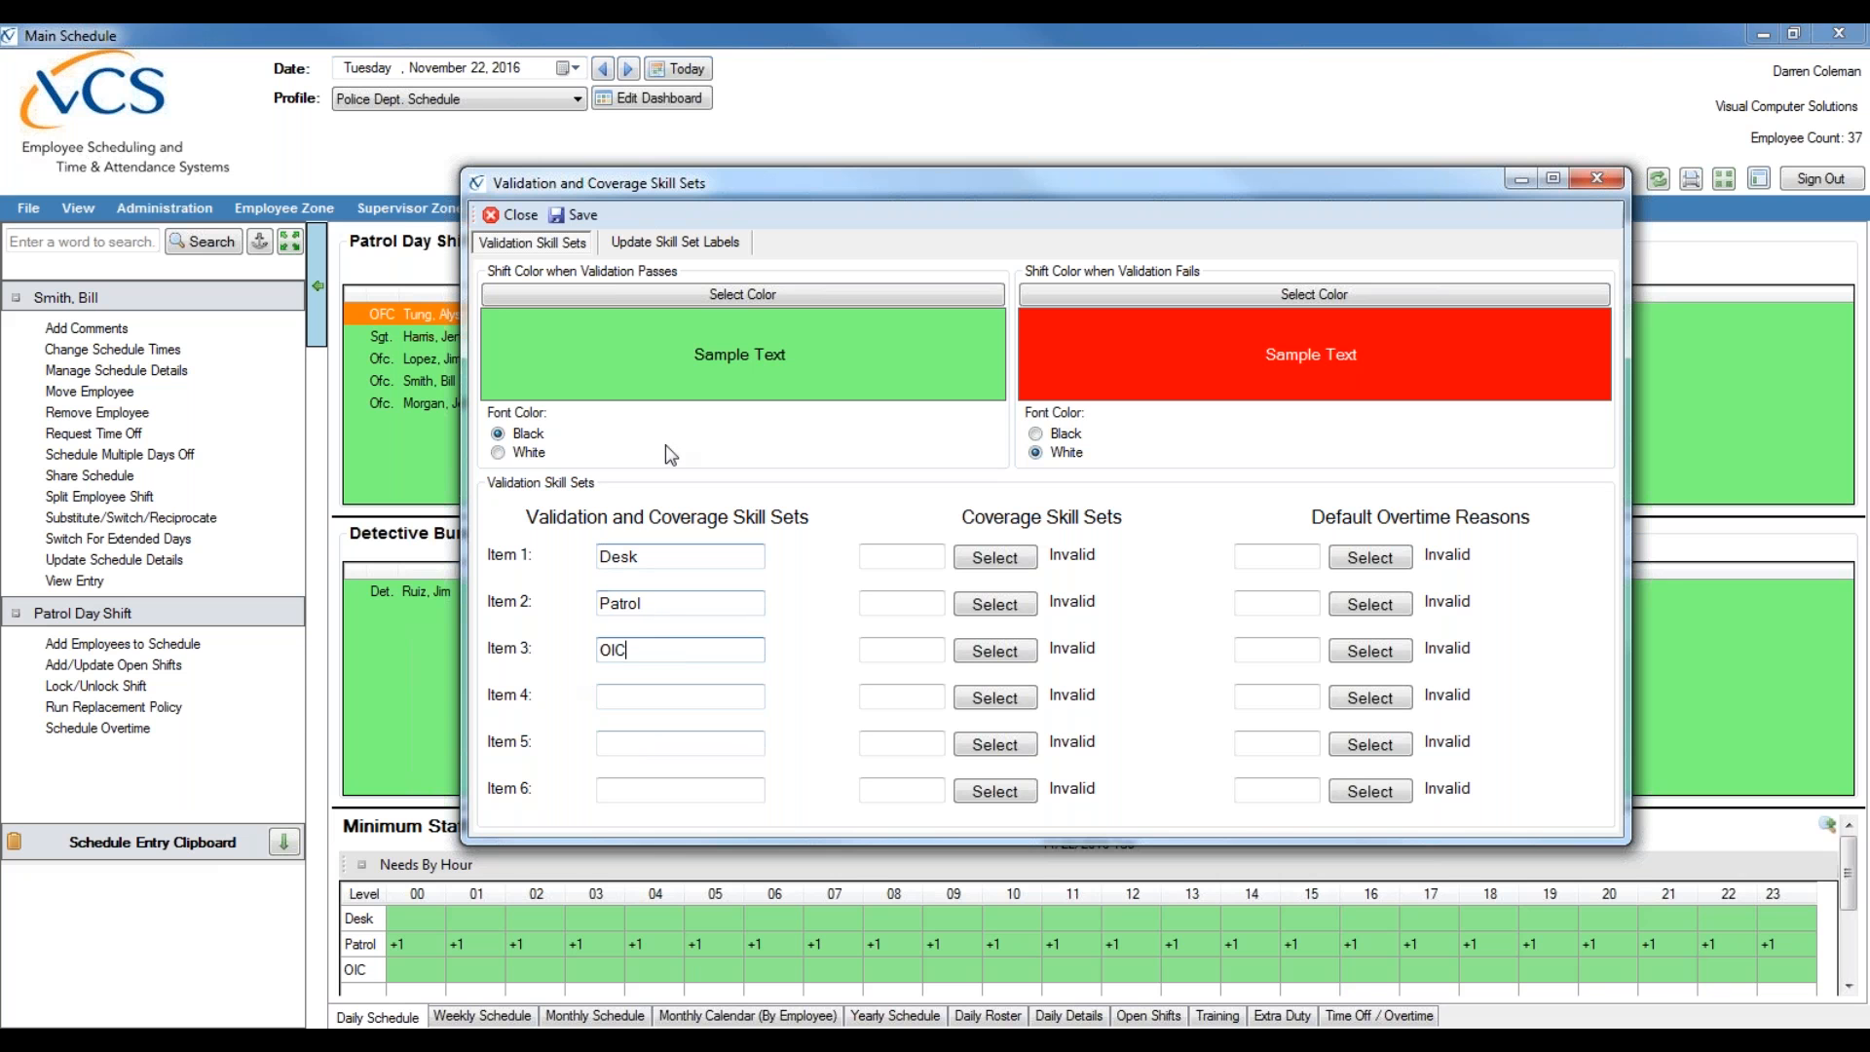
{"action": "left_click_drag", "start_coordinate": [637, 653], "coordinate": [561, 644]}
{"action": "left_click", "coordinate": [647, 650]}
{"action": "double_click", "coordinate": [635, 651]}
{"action": "left_click", "coordinate": [666, 651]}
{"action": "left_click", "coordinate": [661, 604]}
{"action": "left_click", "coordinate": [1834, 125]}
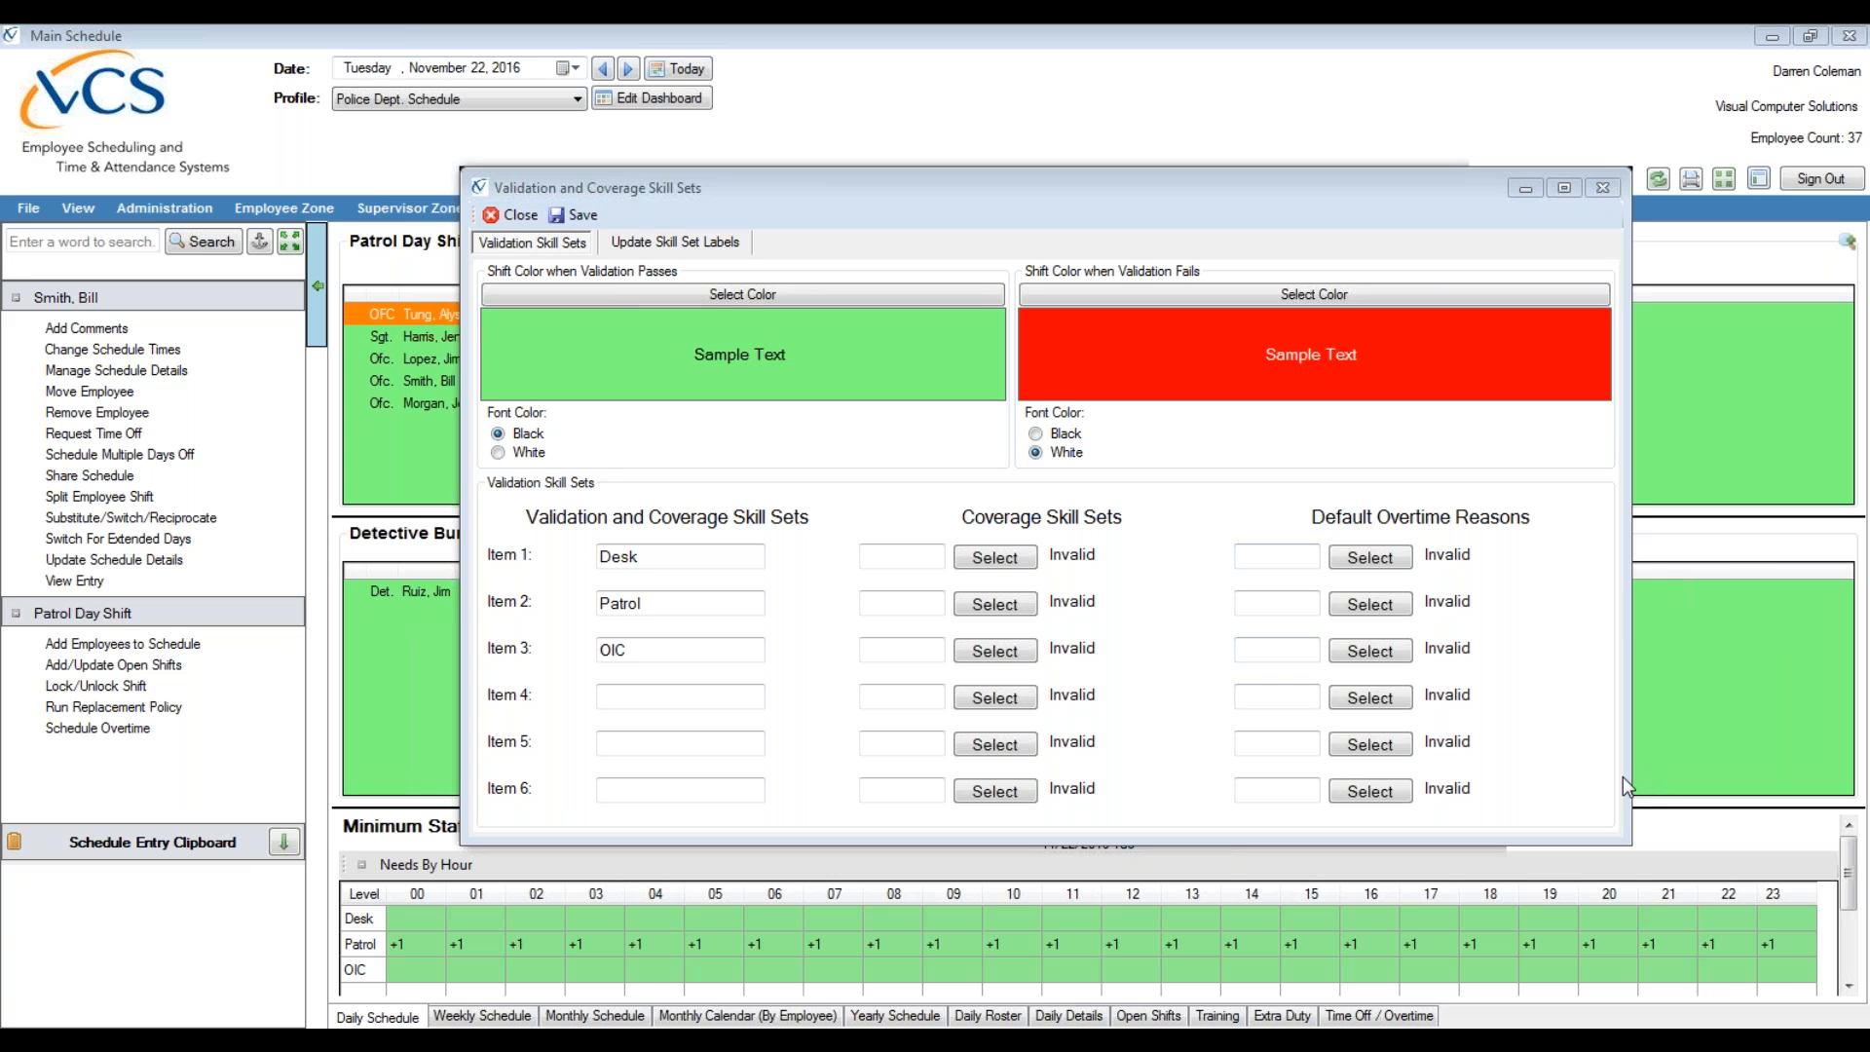
{"action": "left_click", "coordinate": [516, 219]}
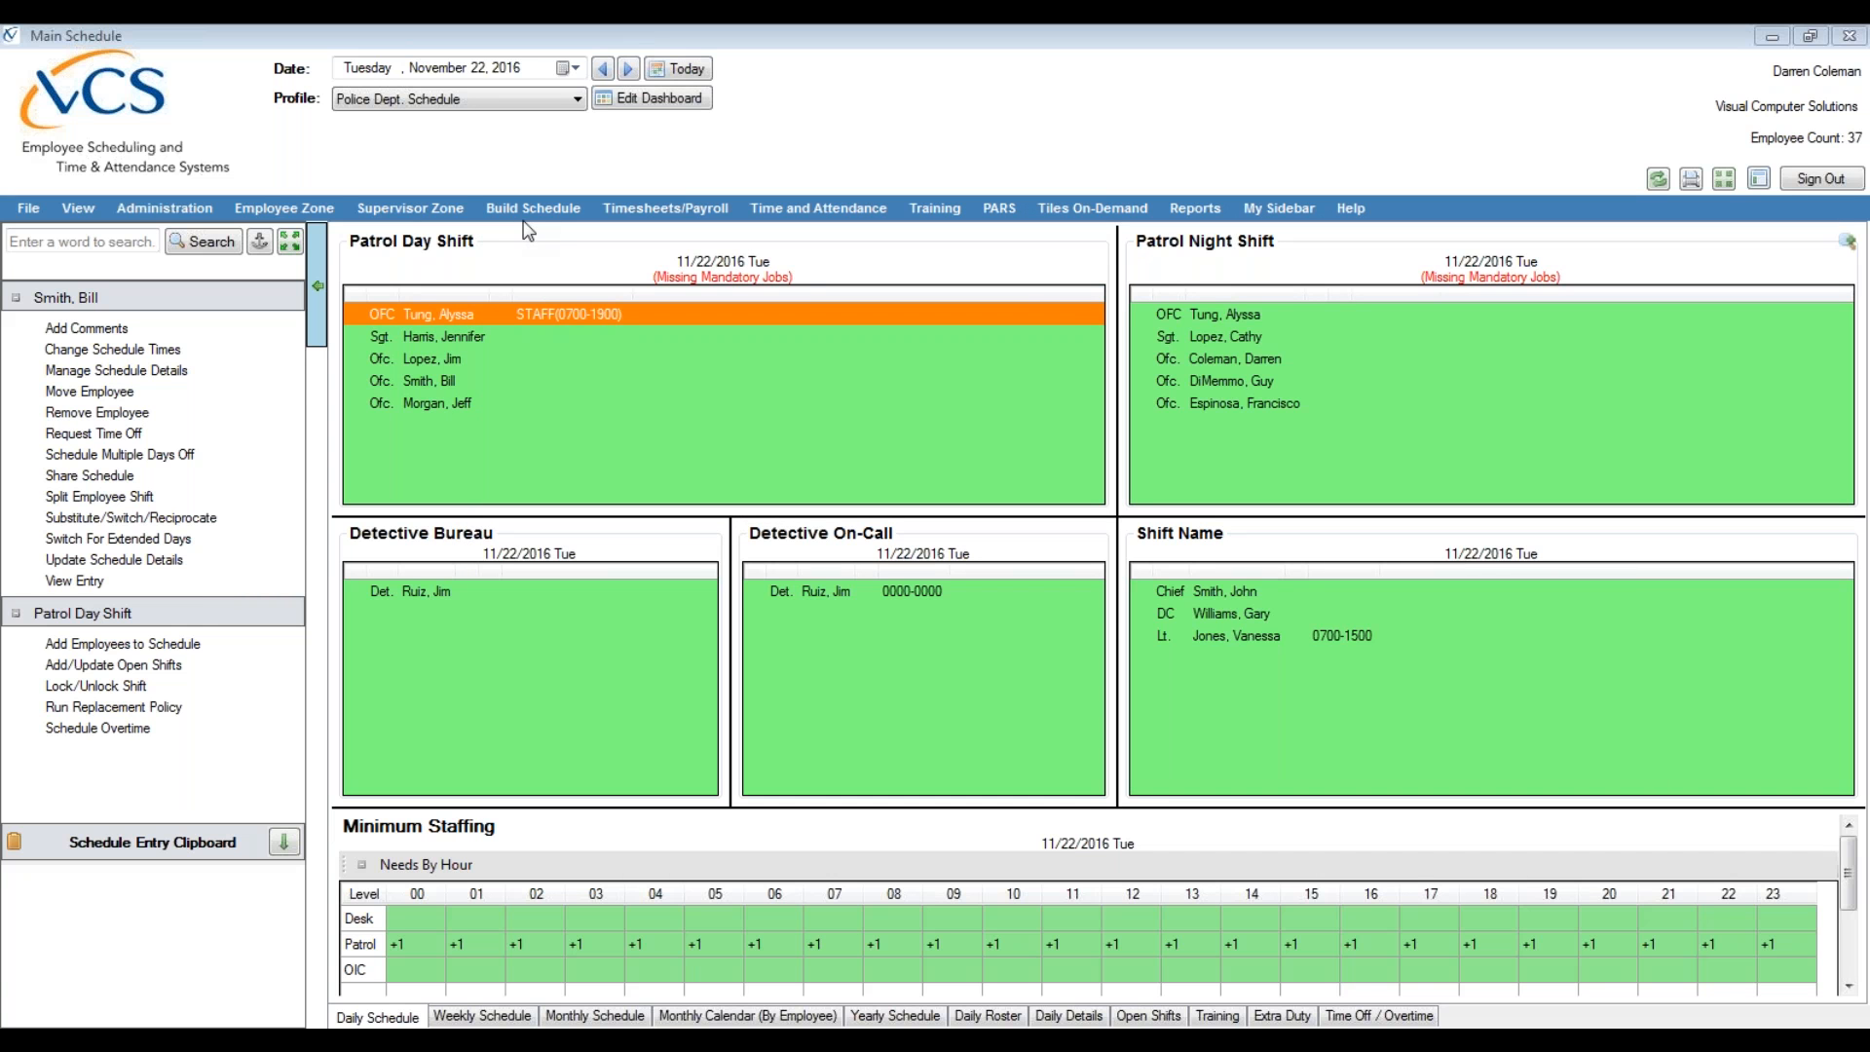
- Open Employee Validation Skill Sets and load all active employees into its list
{"action": "left_click", "coordinate": [164, 207]}
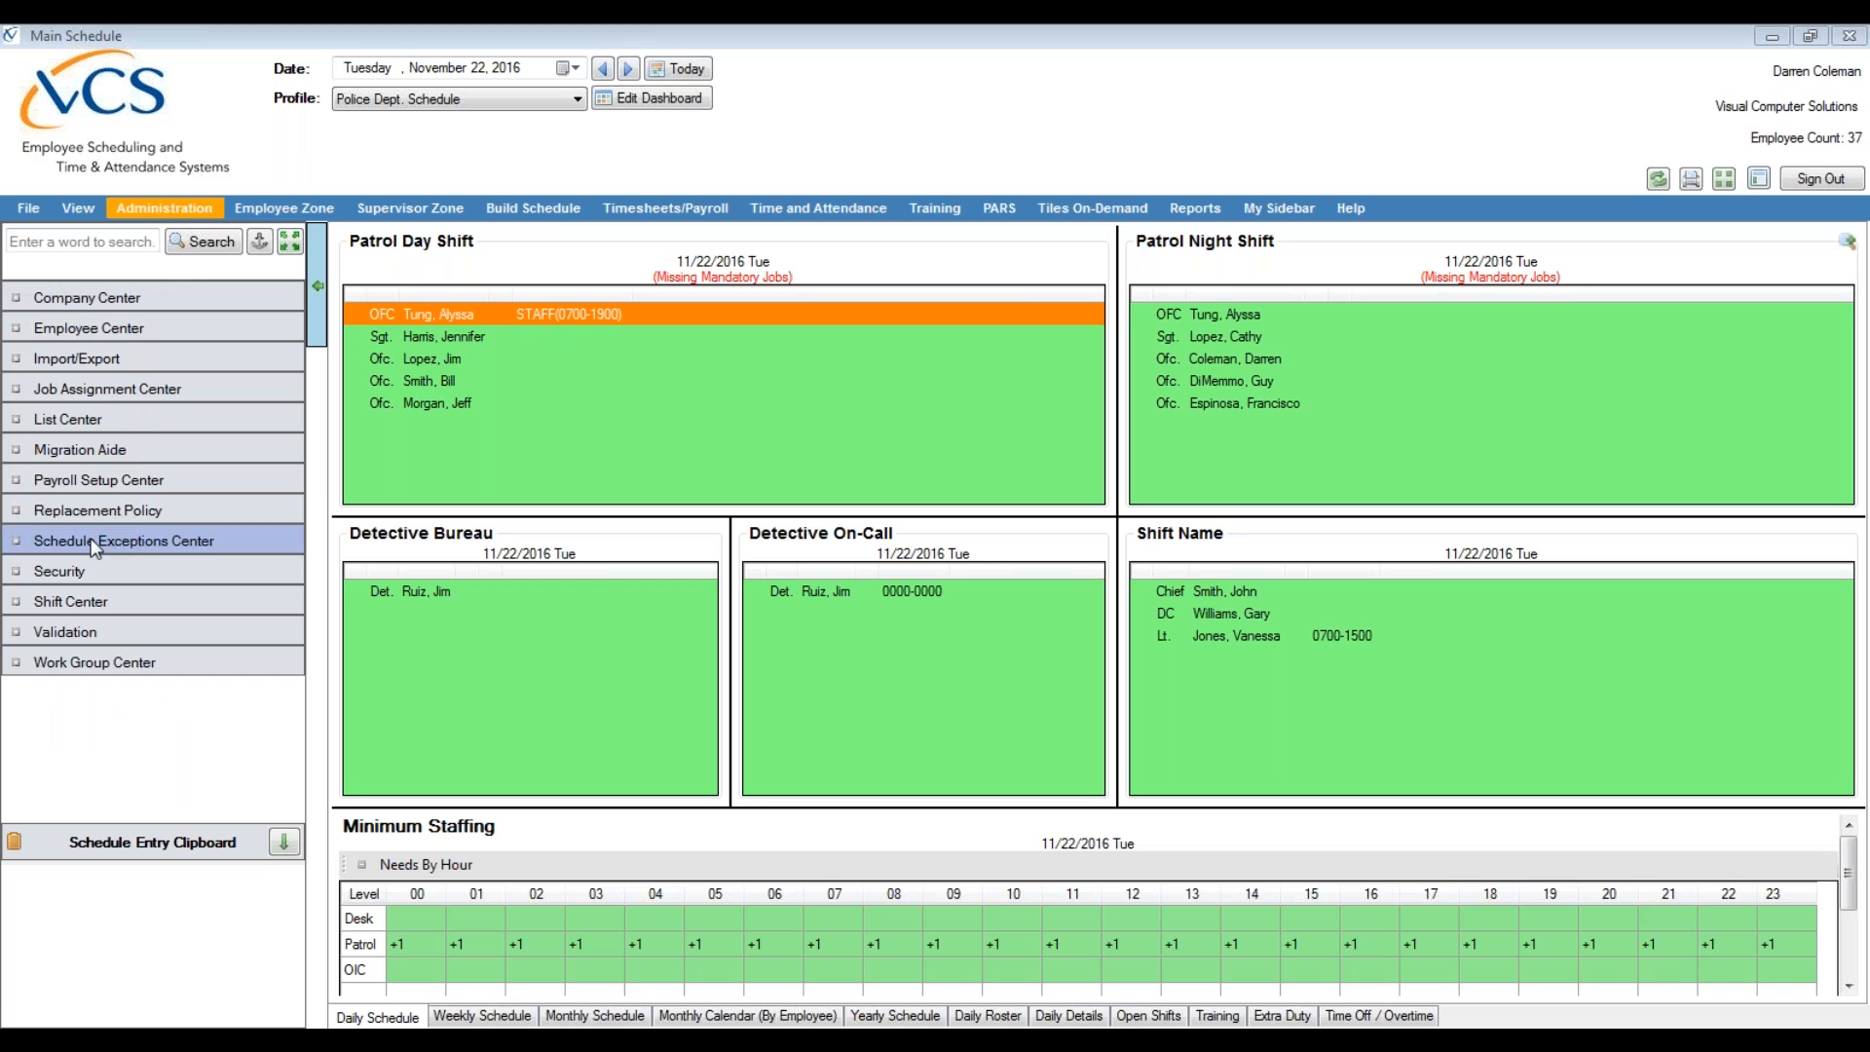
{"action": "left_click", "coordinate": [131, 632]}
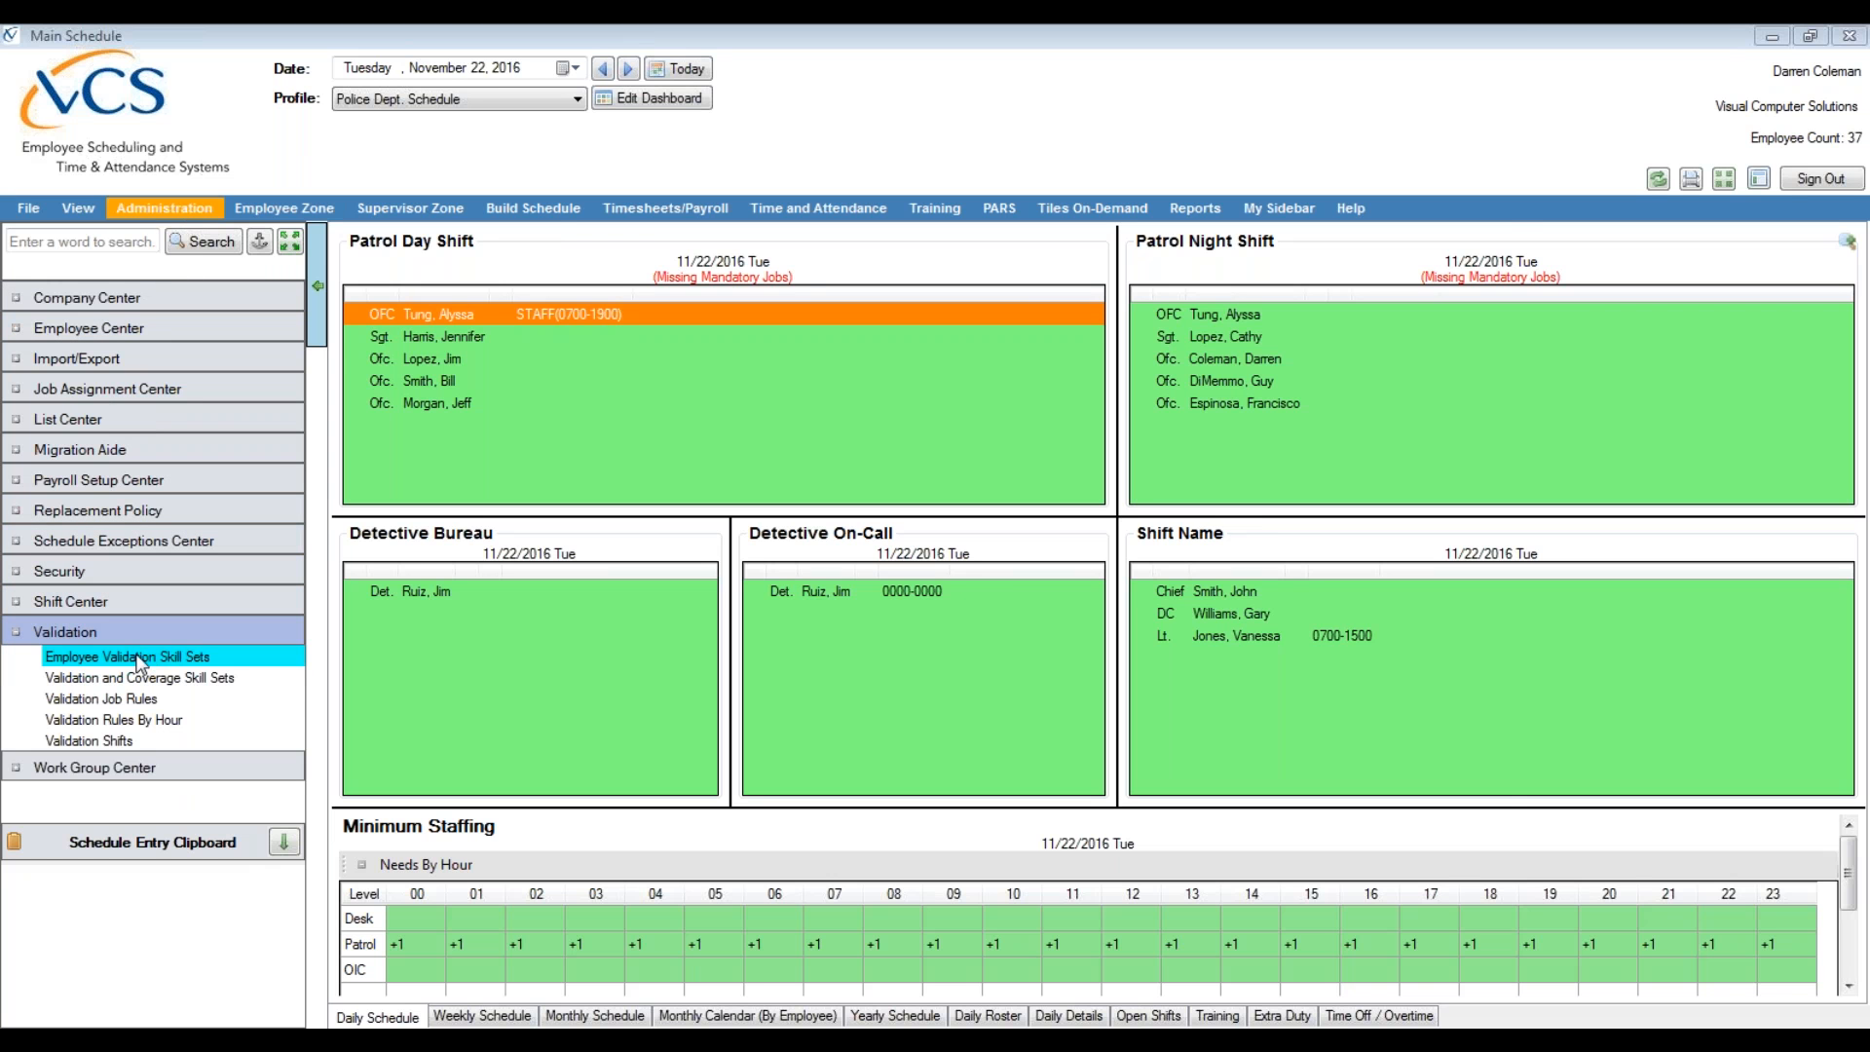
{"action": "left_click", "coordinate": [110, 665]}
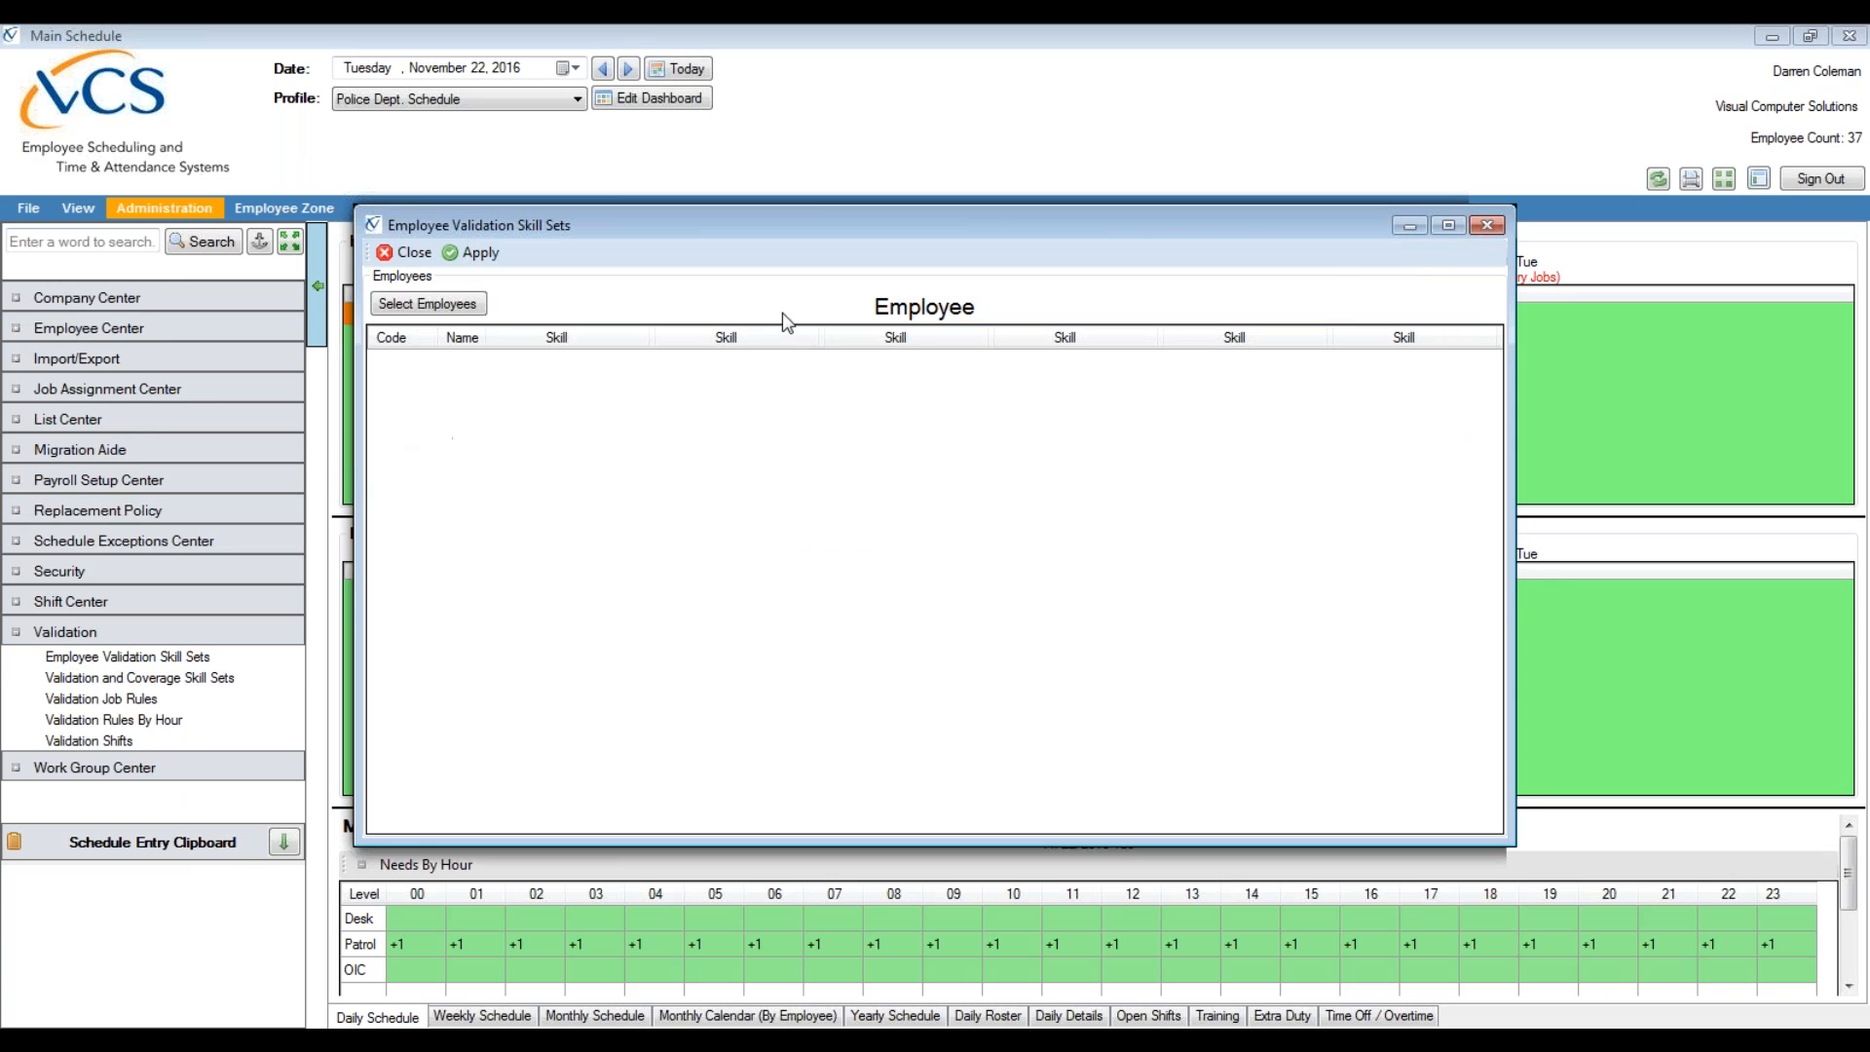
{"action": "left_click", "coordinate": [421, 304]}
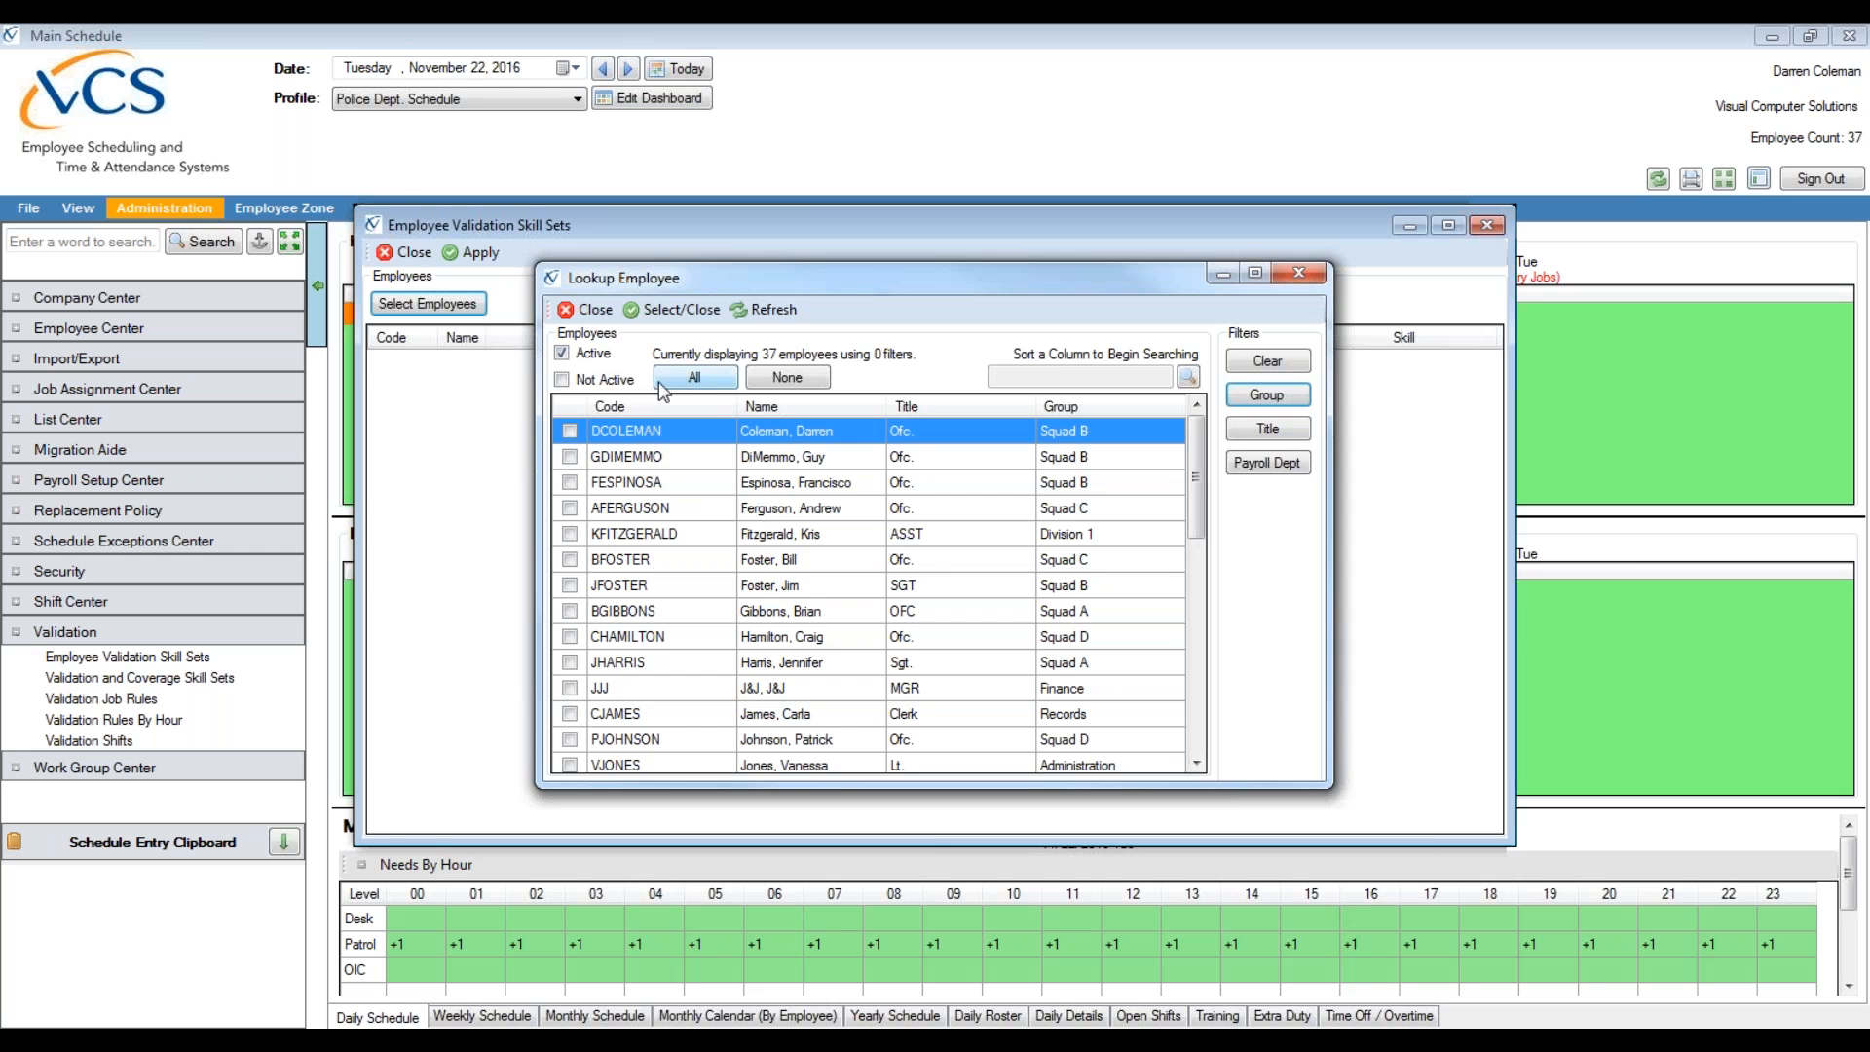
{"action": "left_click", "coordinate": [674, 382]}
{"action": "left_click", "coordinate": [682, 310]}
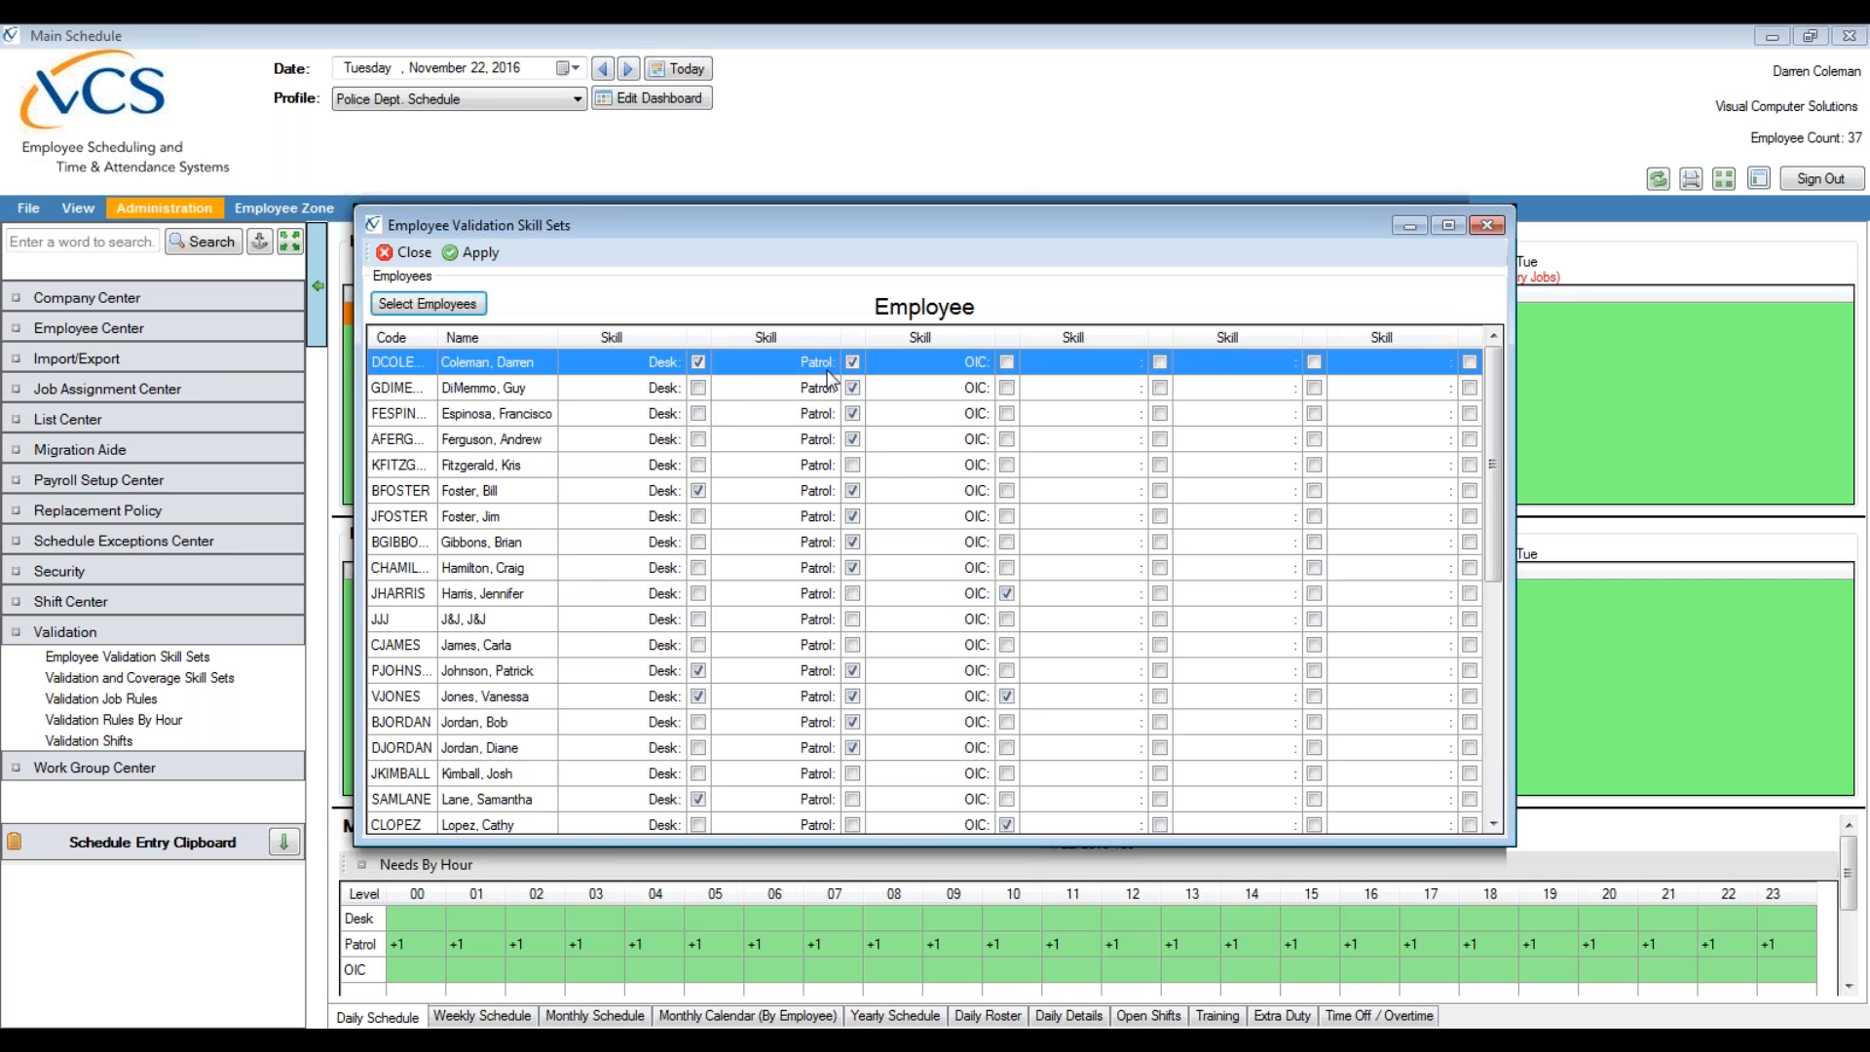
- Review the Desk, Patrol and OIC skill assignments across the employee list and close the window
{"action": "left_click", "coordinate": [611, 389]}
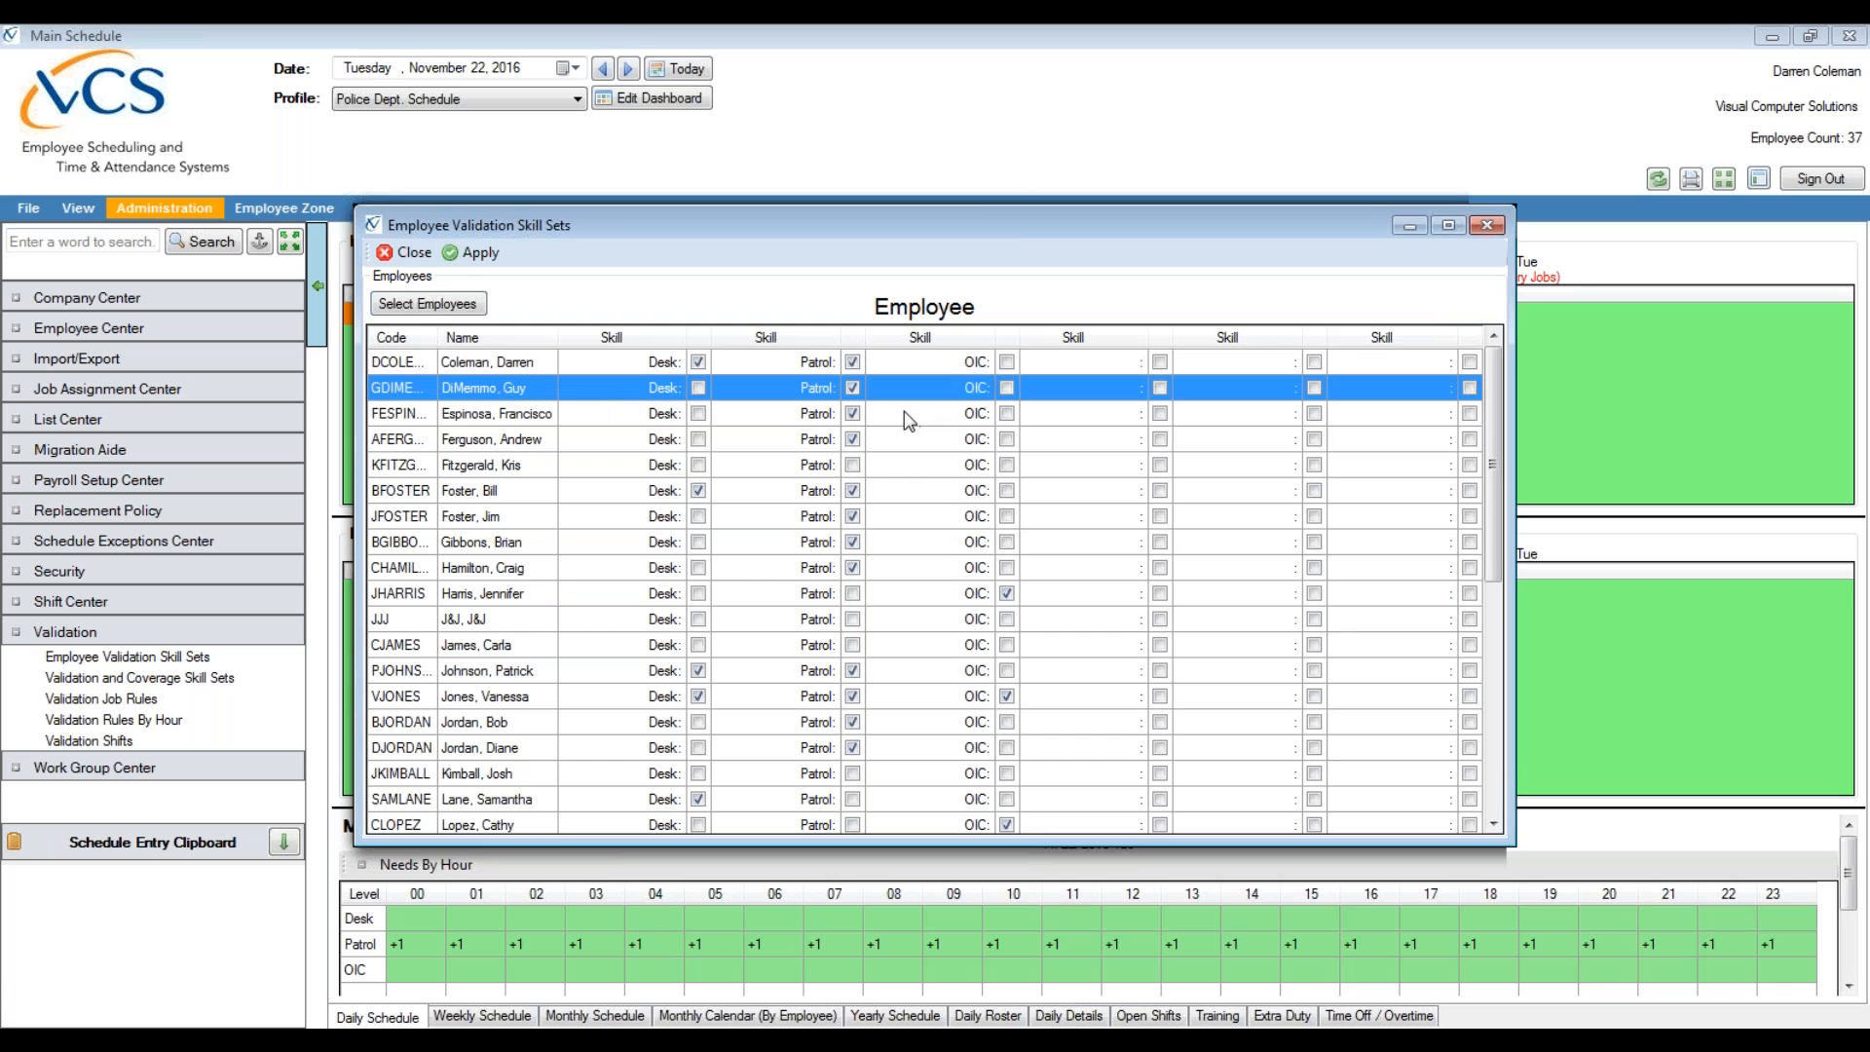
{"action": "left_click", "coordinate": [619, 467]}
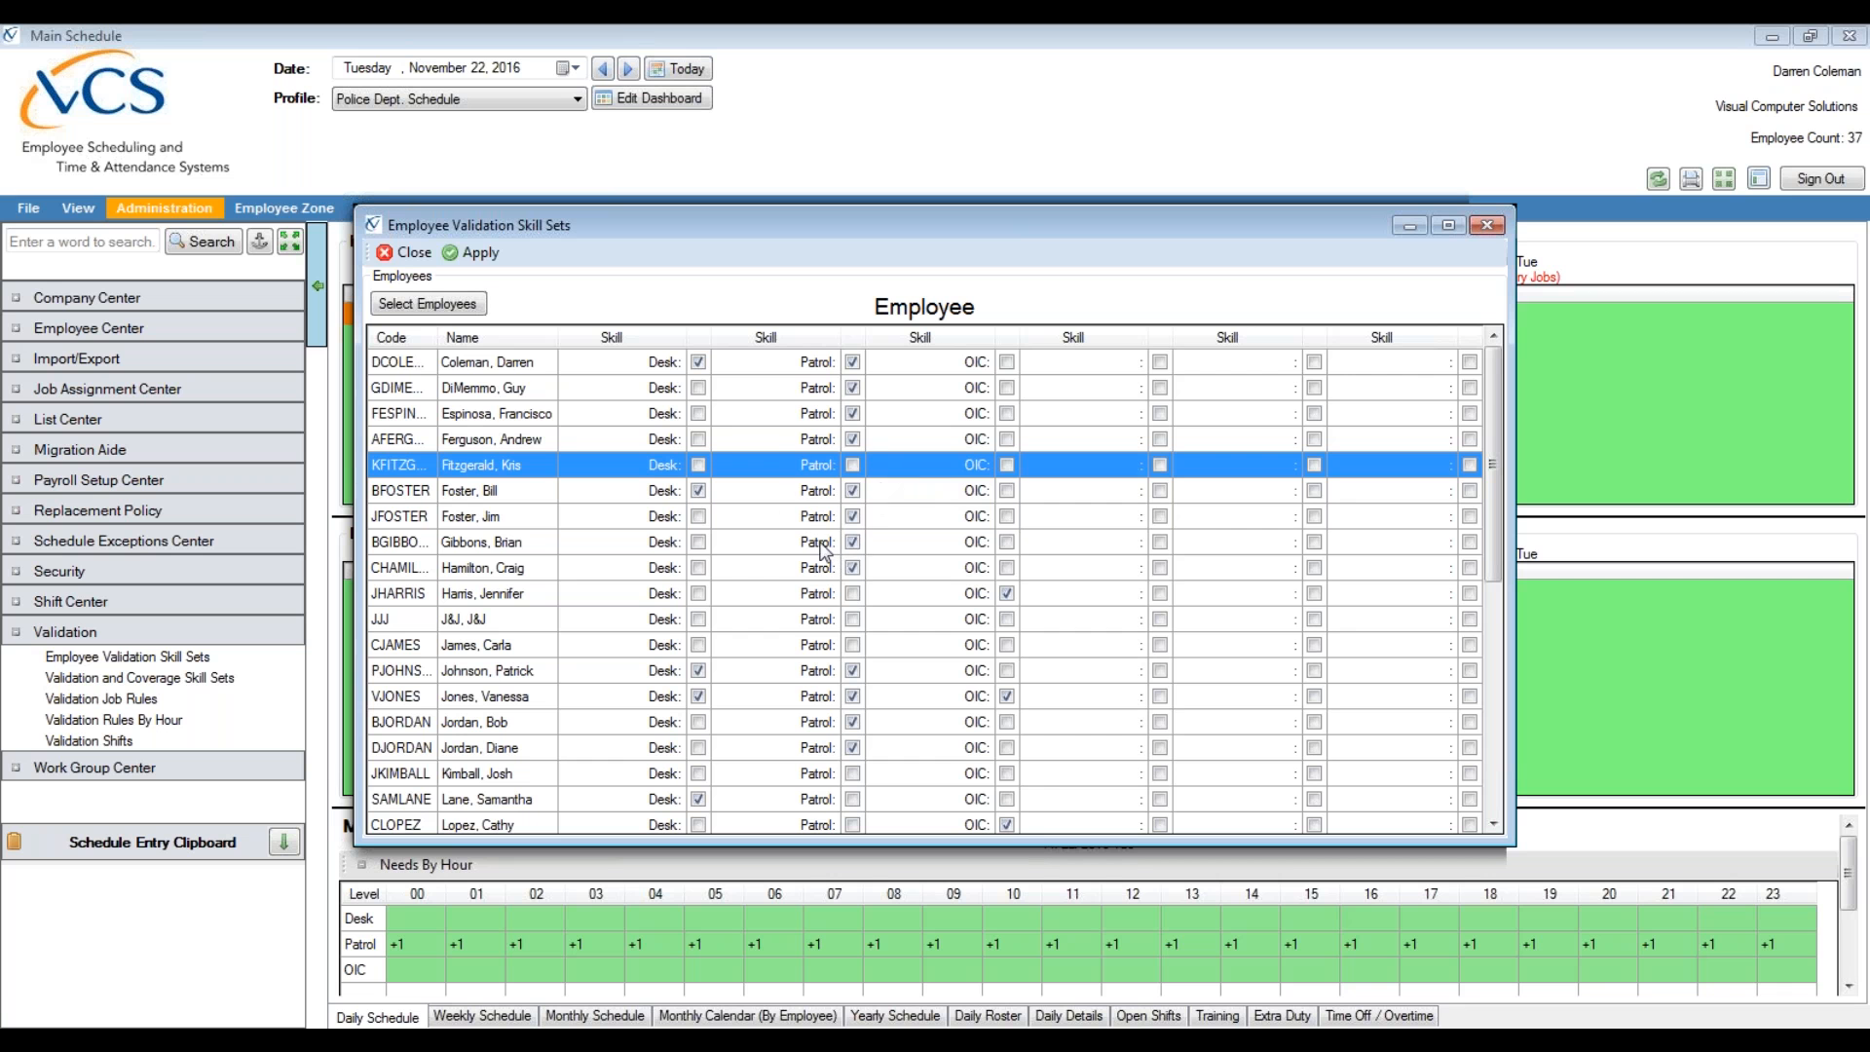
{"action": "left_click", "coordinate": [796, 387]}
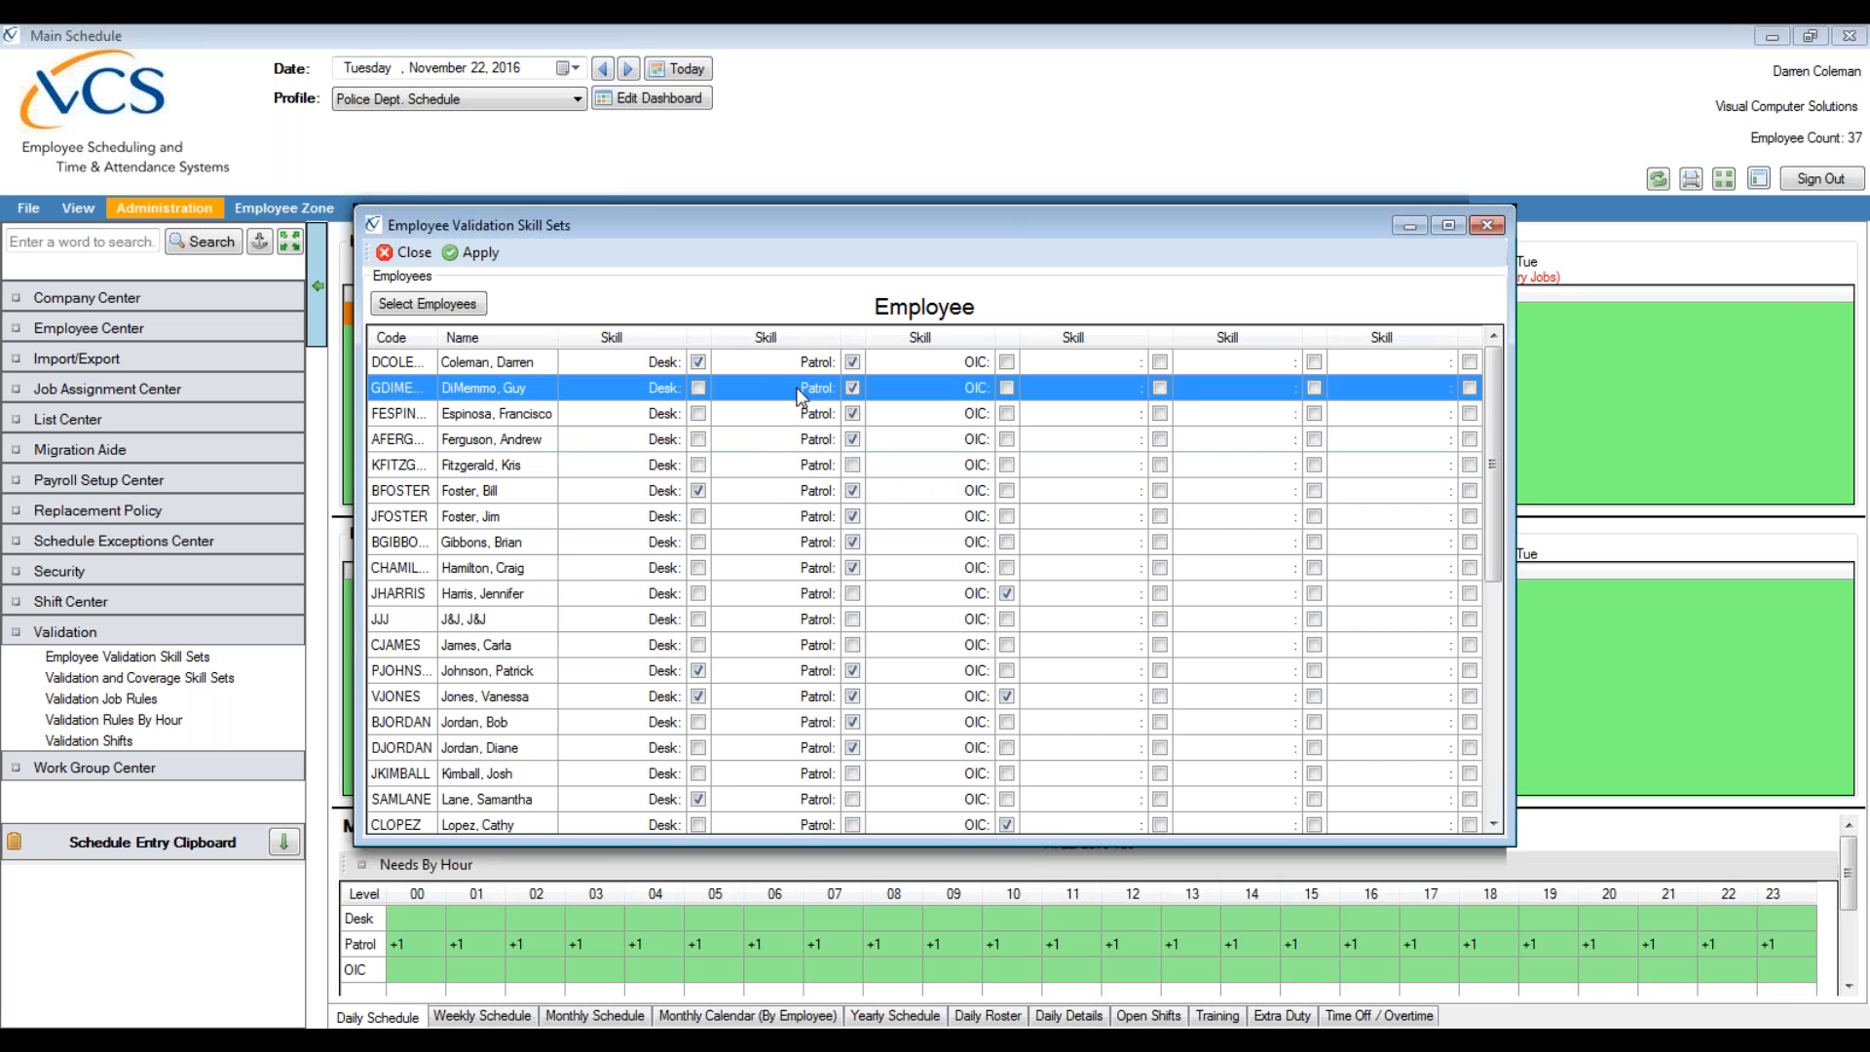
{"action": "left_click", "coordinate": [768, 370]}
{"action": "left_click", "coordinate": [775, 464]}
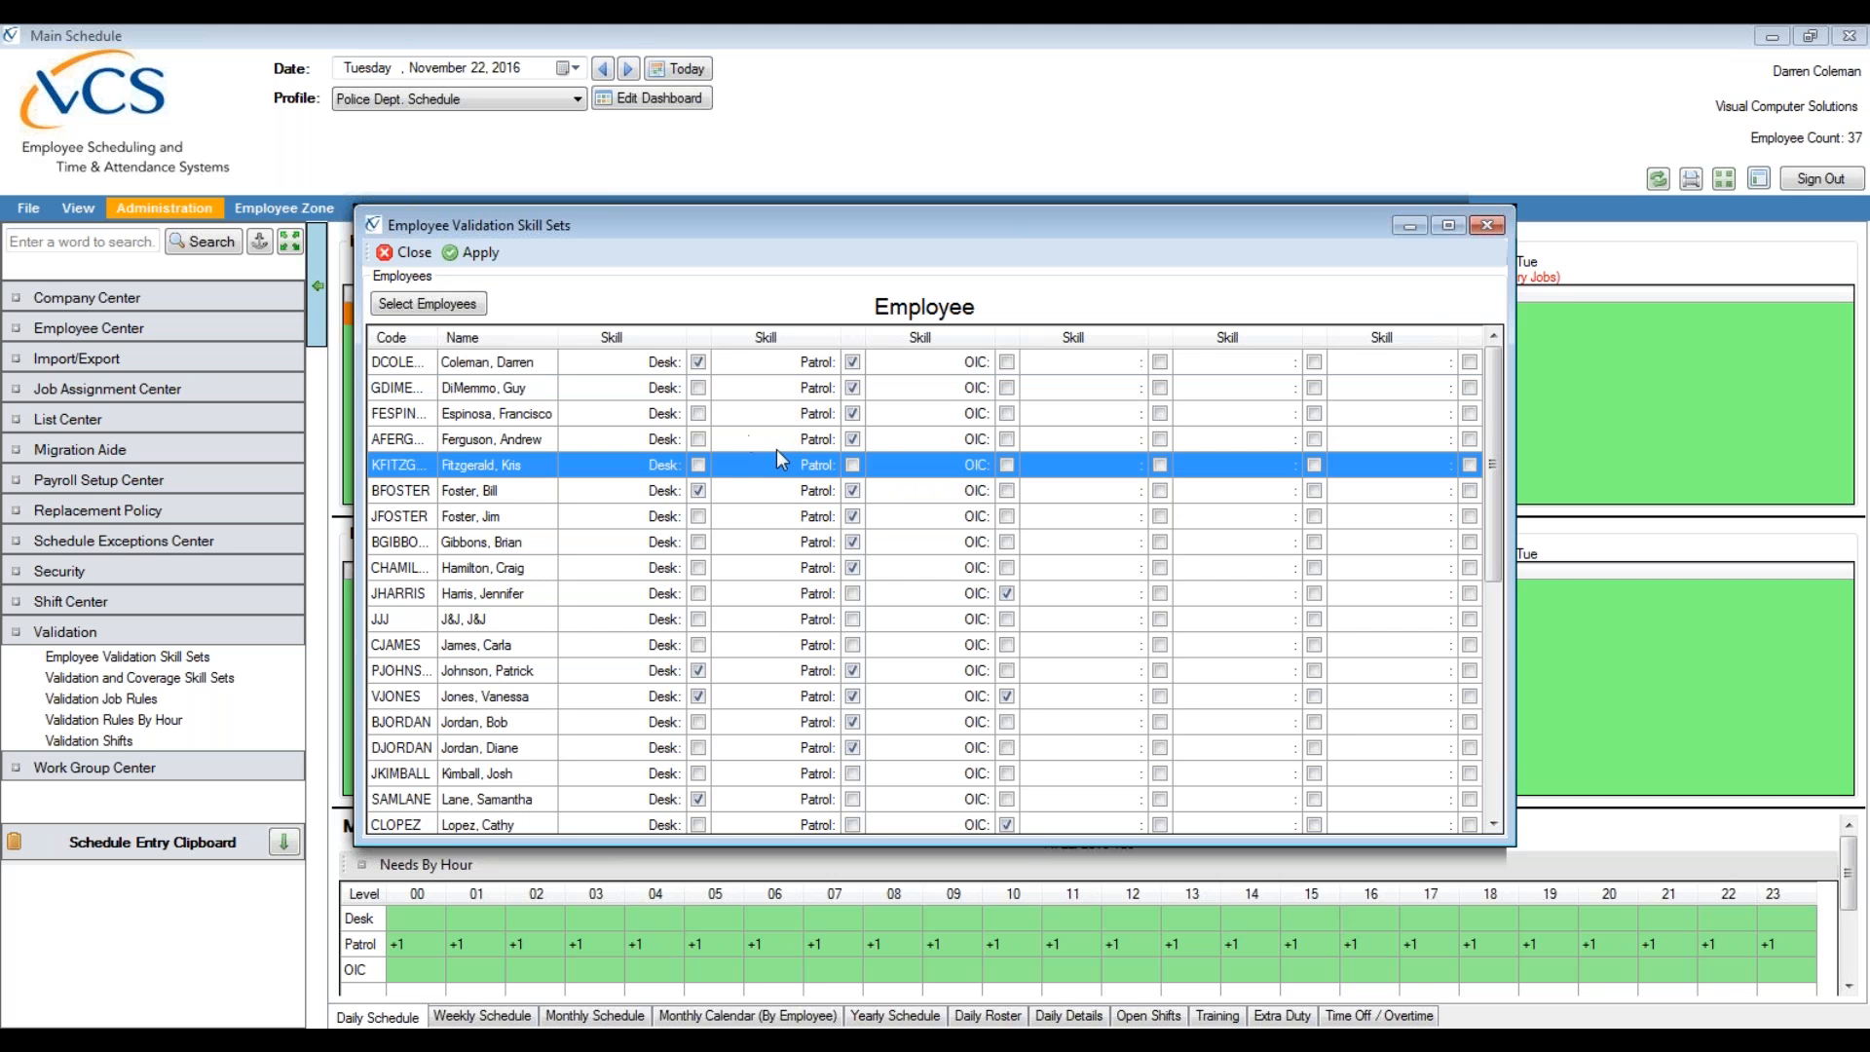
{"action": "scroll", "coordinate": [735, 448], "scroll_direction": "down", "scroll_amount": 6}
{"action": "scroll", "coordinate": [732, 506], "scroll_direction": "up", "scroll_amount": 6}
{"action": "scroll", "coordinate": [787, 528], "scroll_direction": "down", "scroll_amount": 6}
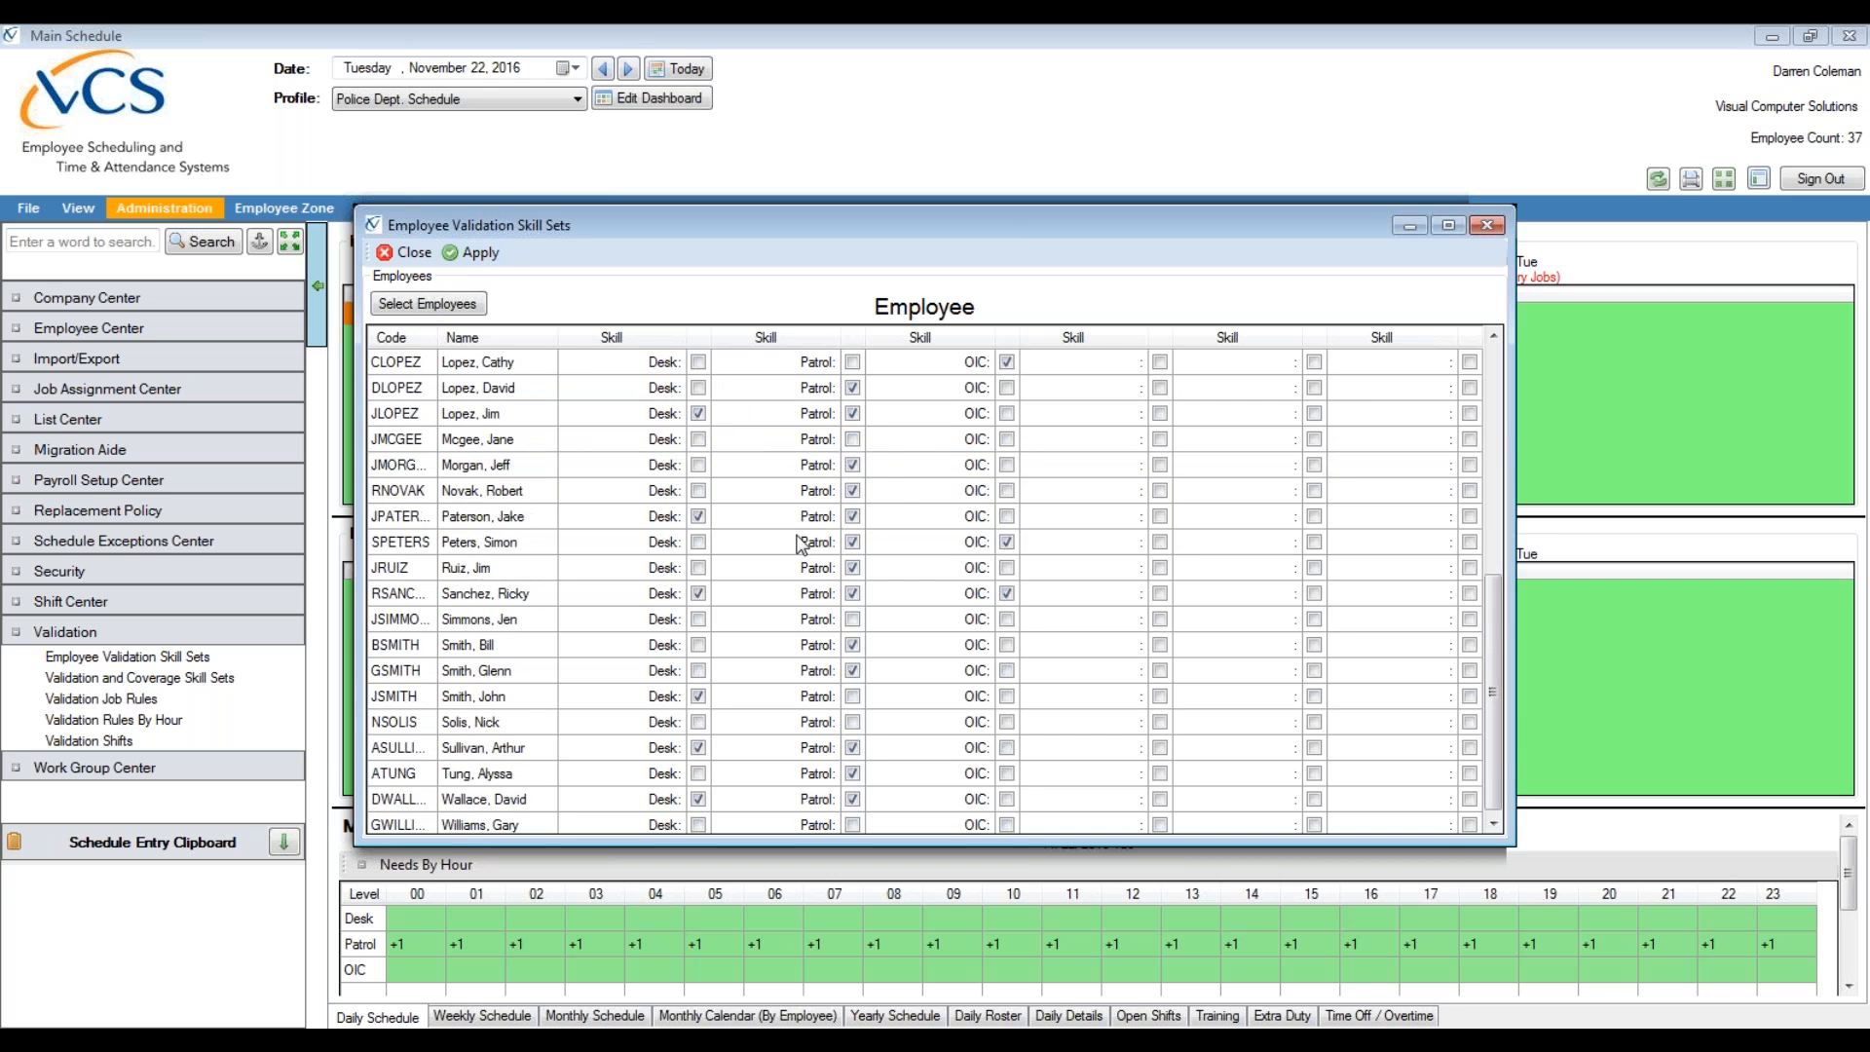
{"action": "scroll", "coordinate": [800, 543], "scroll_direction": "down", "scroll_amount": 1}
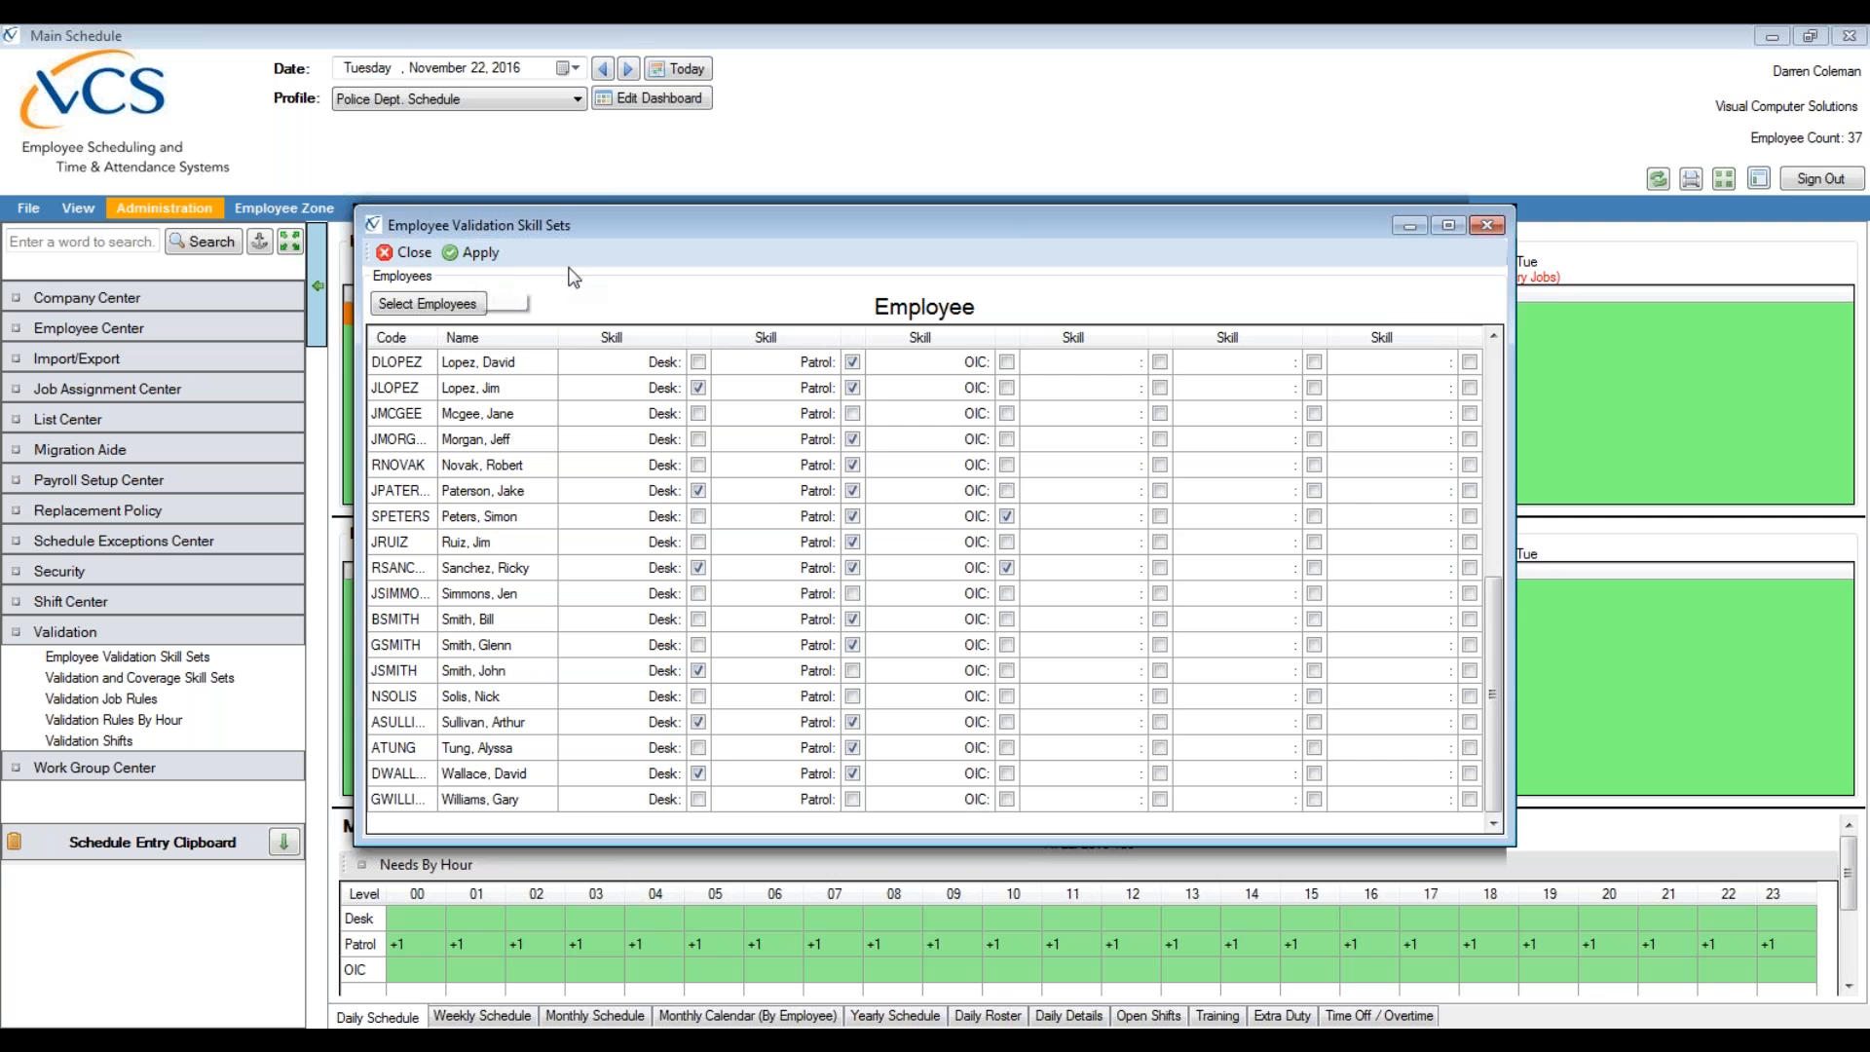
{"action": "left_click", "coordinate": [402, 253]}
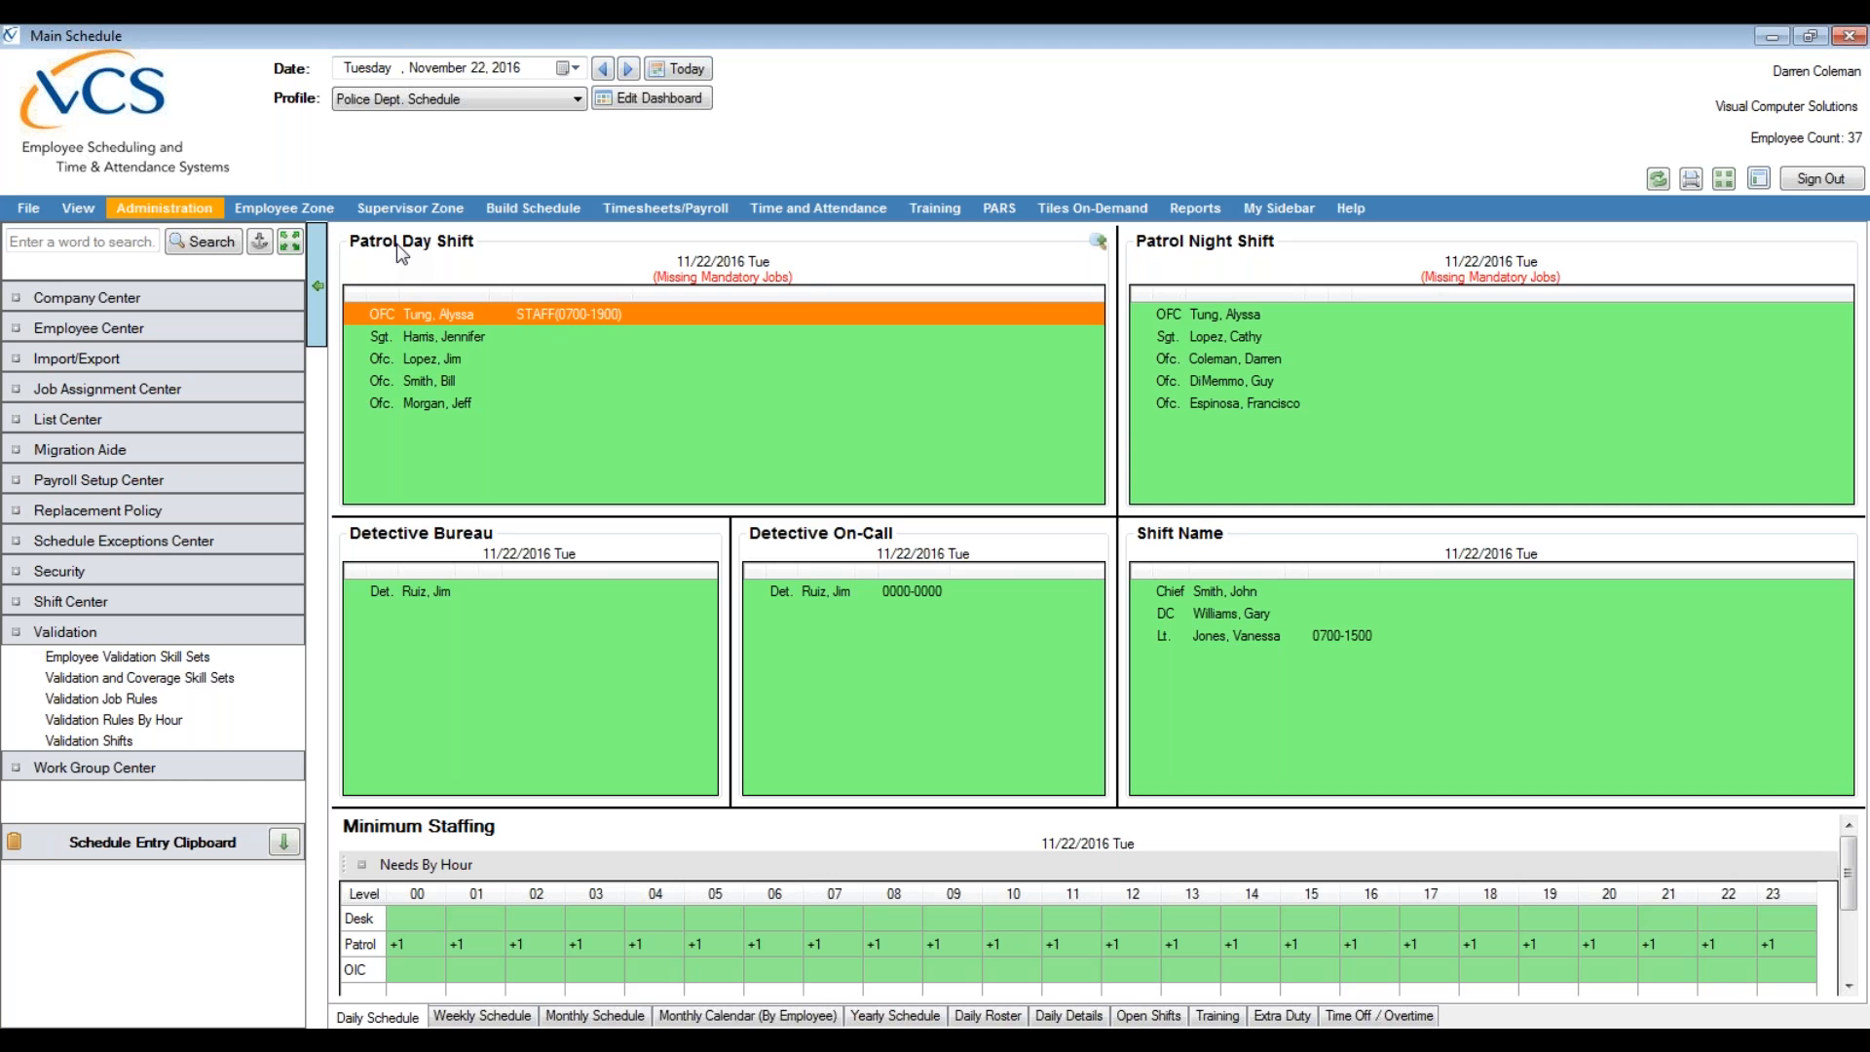
- Open Validation Shifts and add a new blank validation shift set below the Patrol set
{"action": "left_click", "coordinate": [96, 743]}
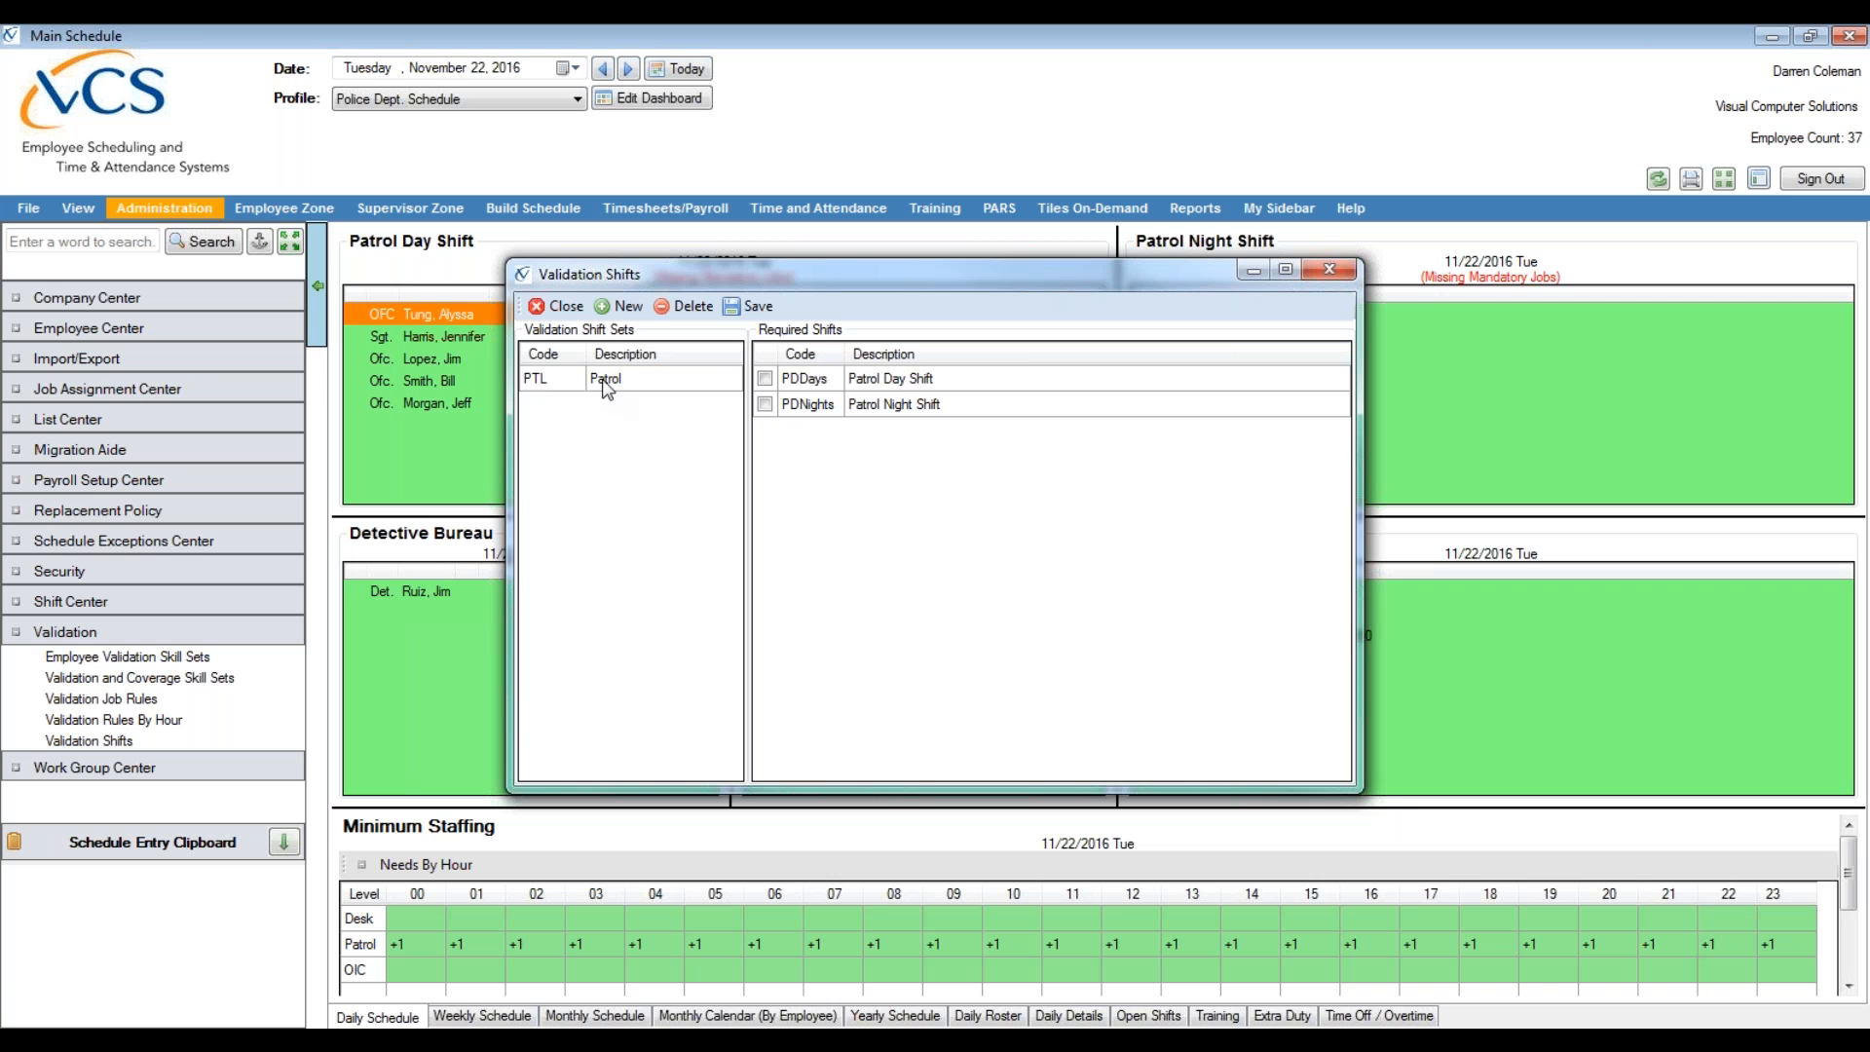
{"action": "left_click", "coordinate": [616, 306]}
{"action": "left_click", "coordinate": [619, 406]}
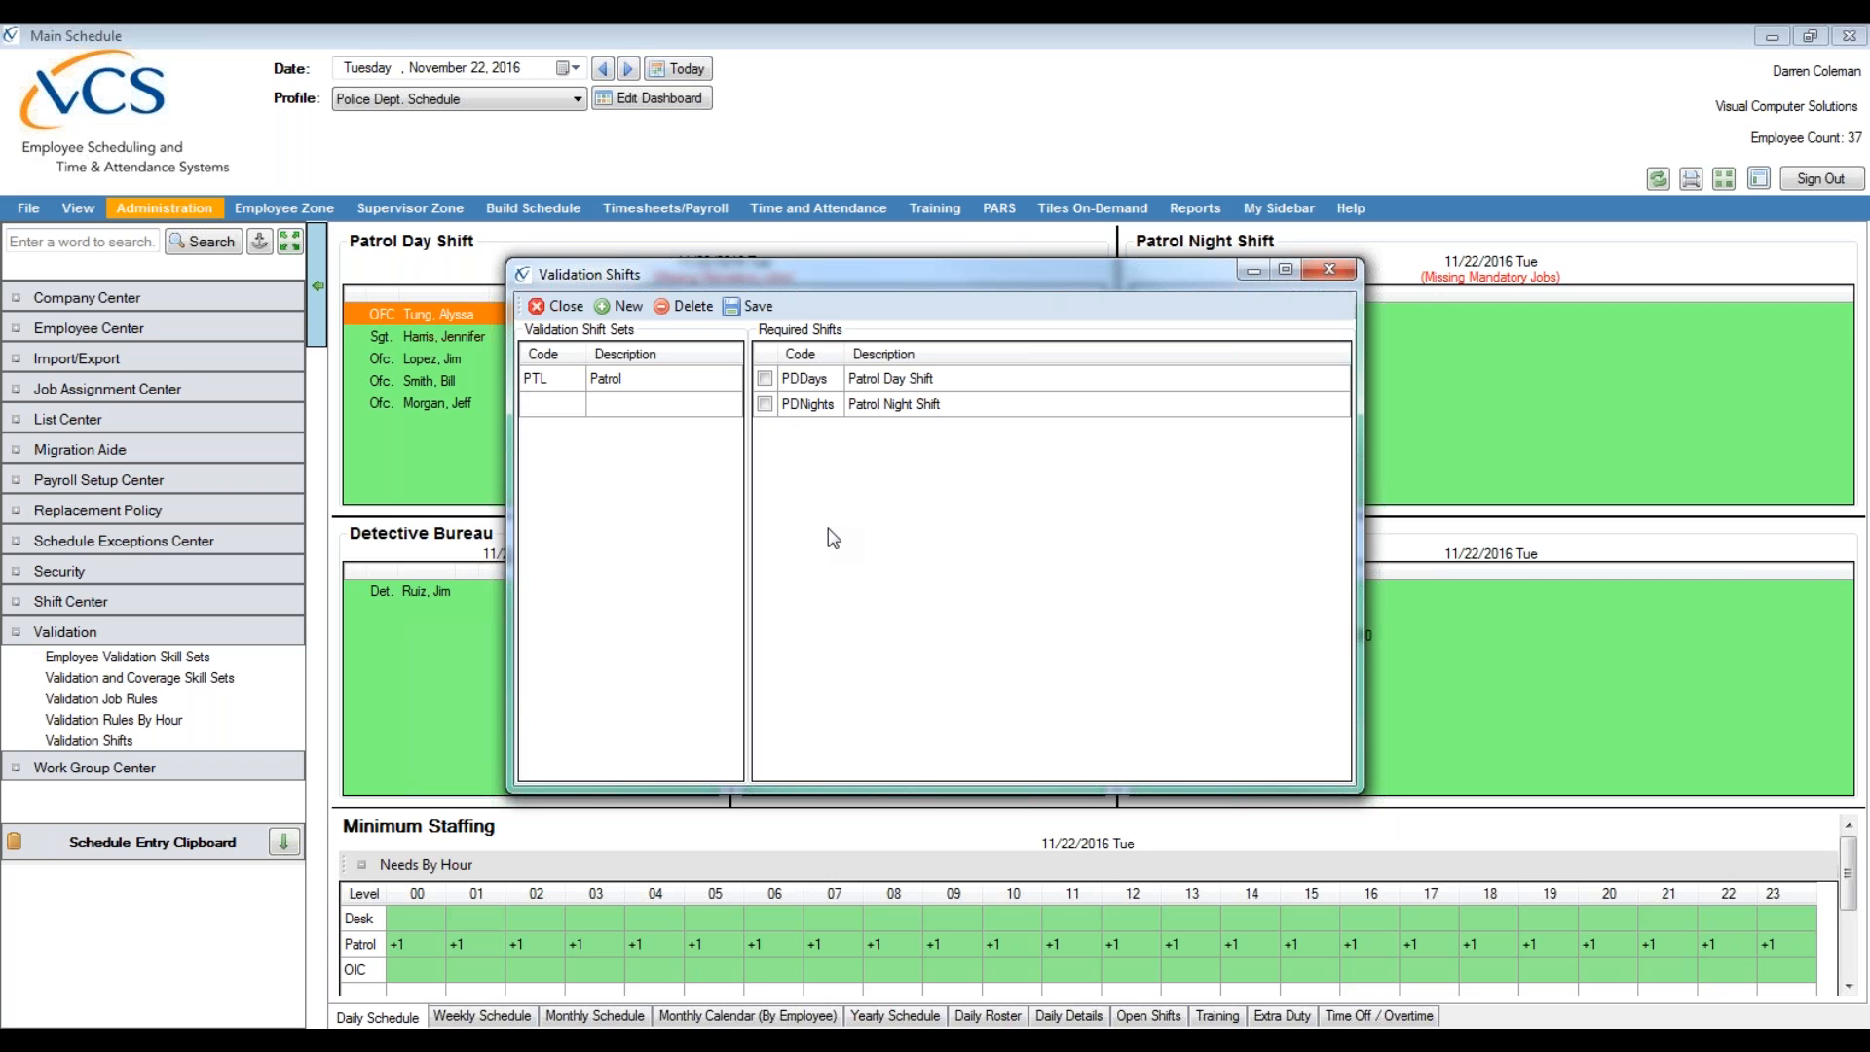
- Open Setup Shifts, check the minimum staffing validation setting for Patrol Day Shift and Holiday OT Shift, and close the window
{"action": "left_click", "coordinate": [132, 594]}
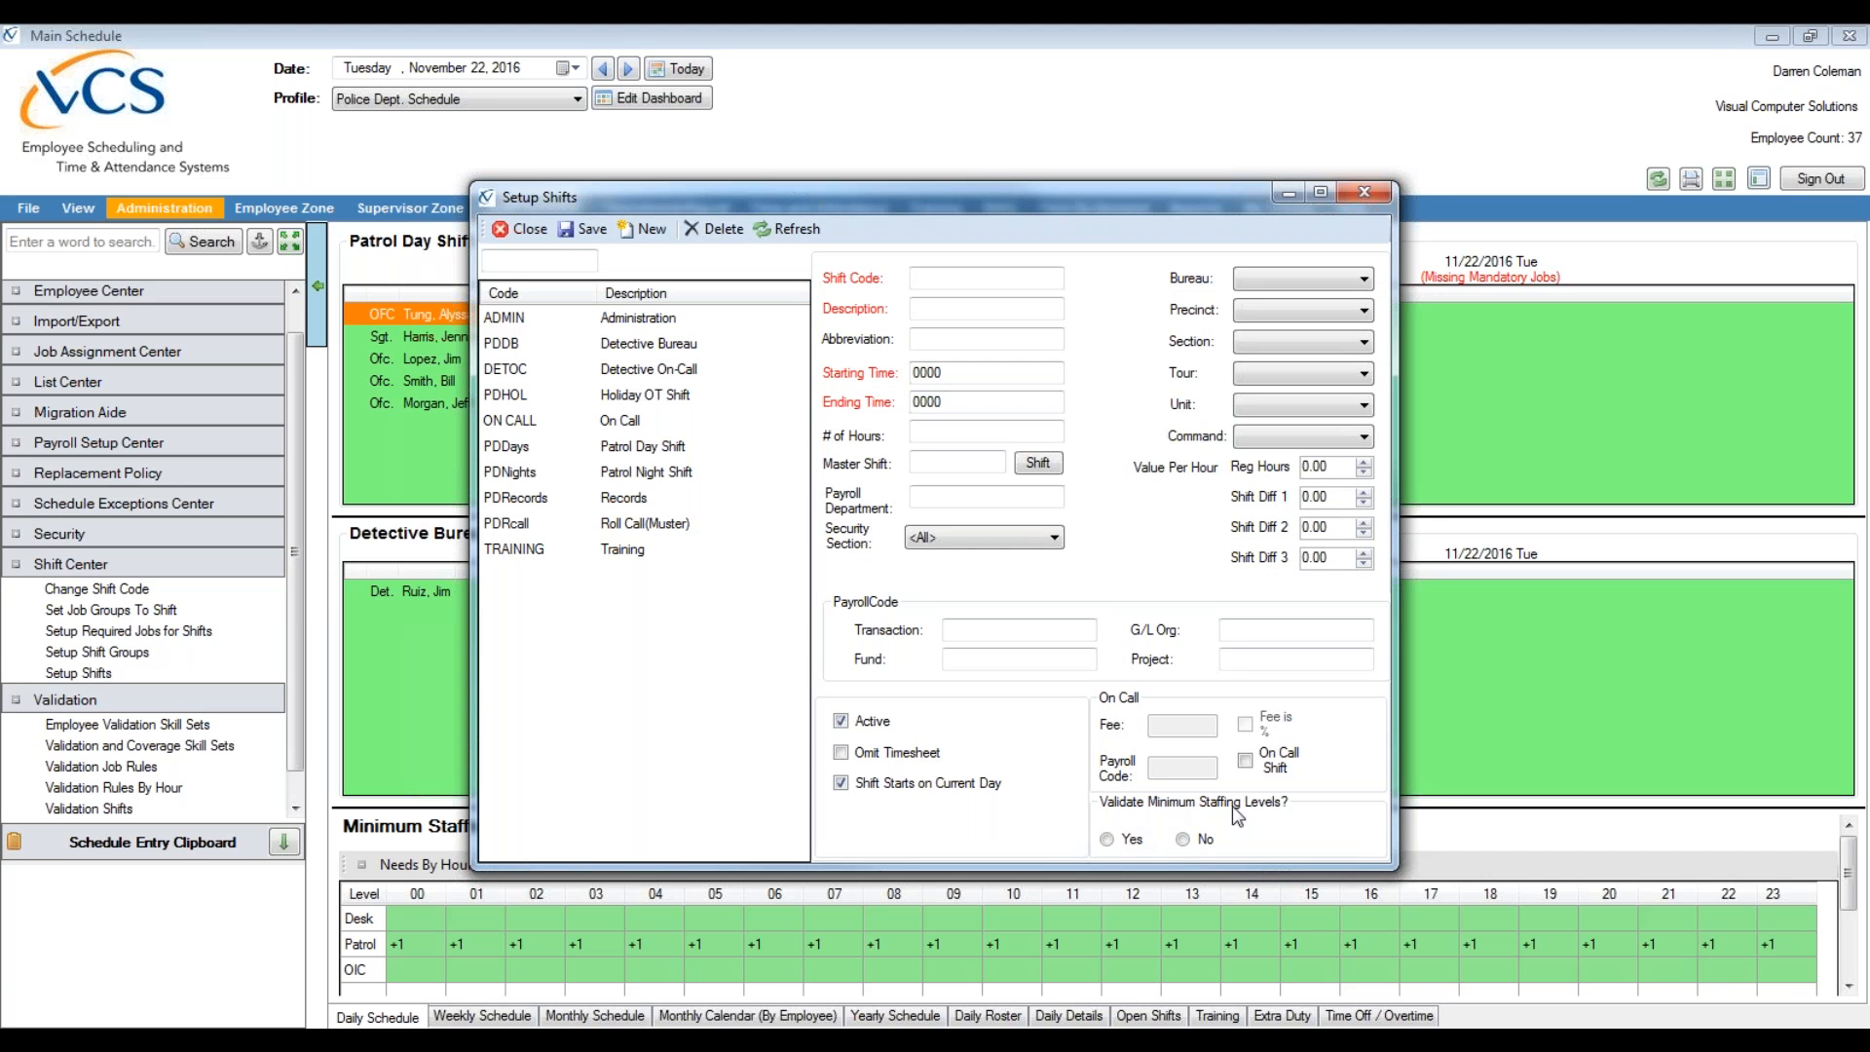
{"action": "left_click", "coordinate": [666, 450]}
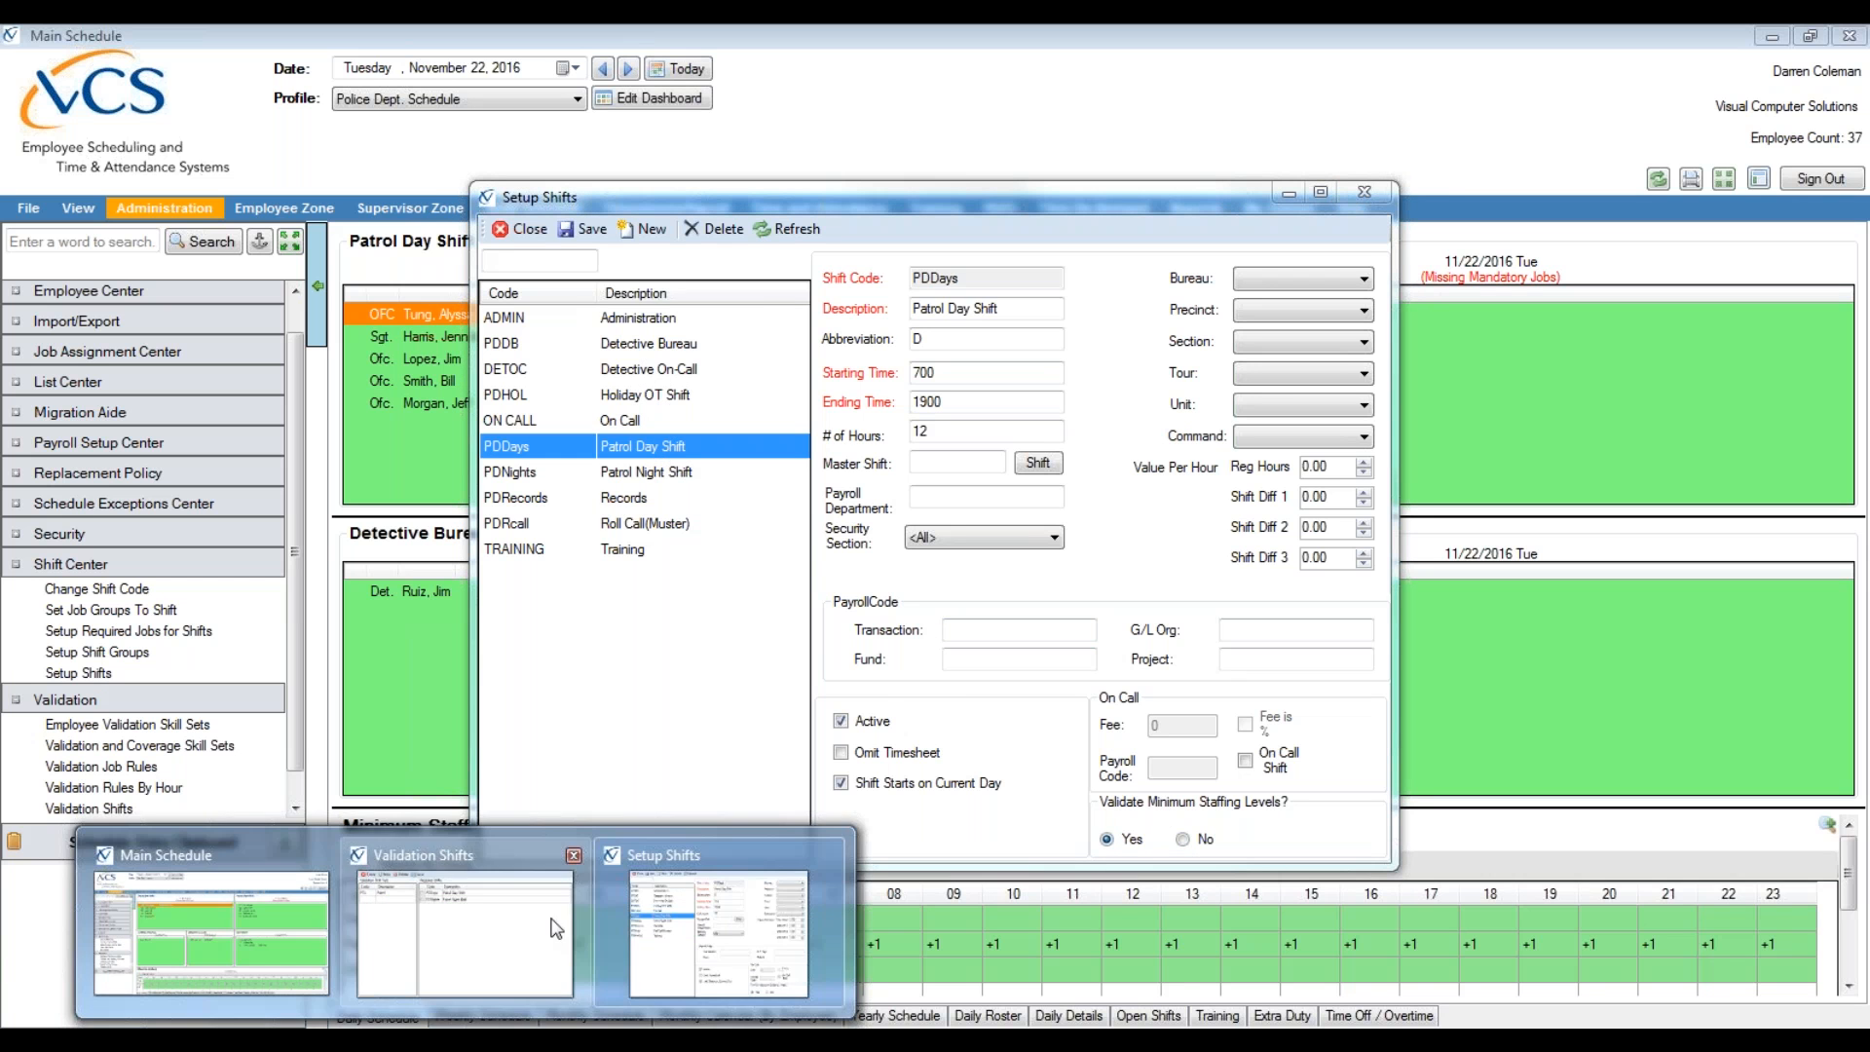
{"action": "left_click", "coordinate": [466, 915]}
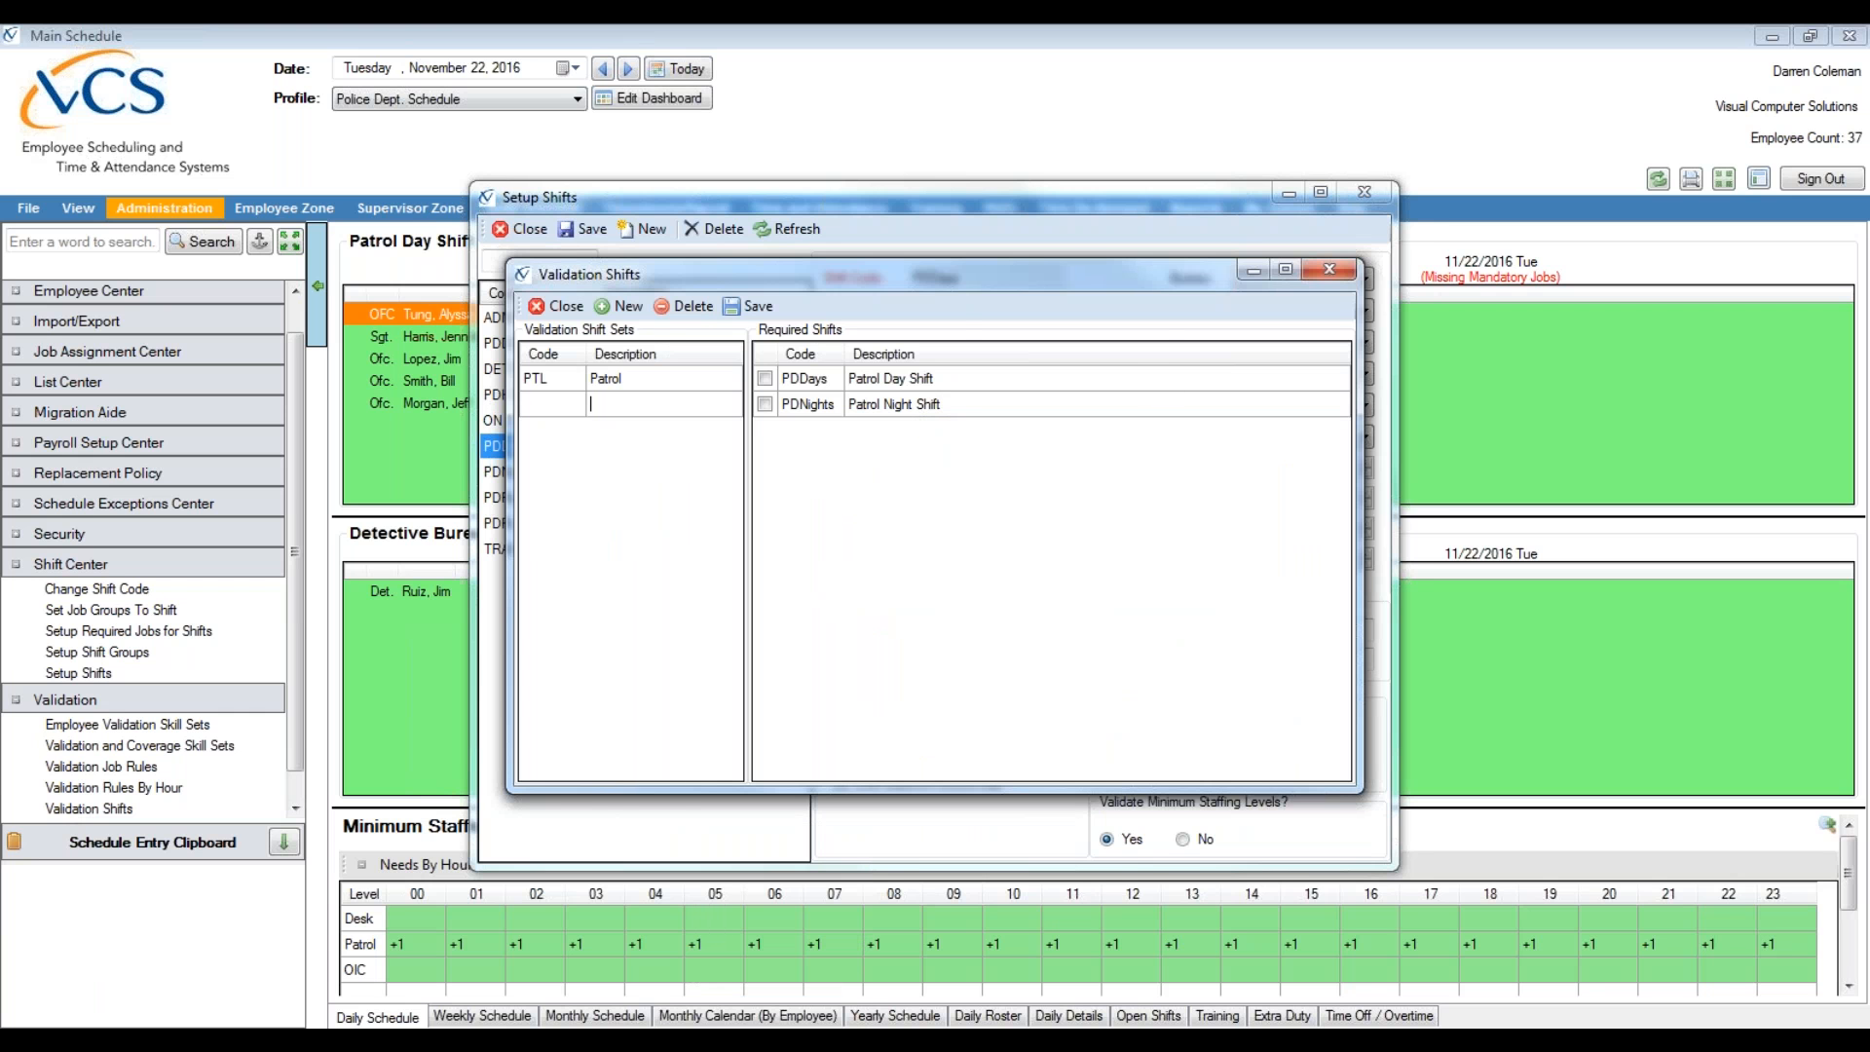
{"action": "left_click", "coordinate": [562, 199]}
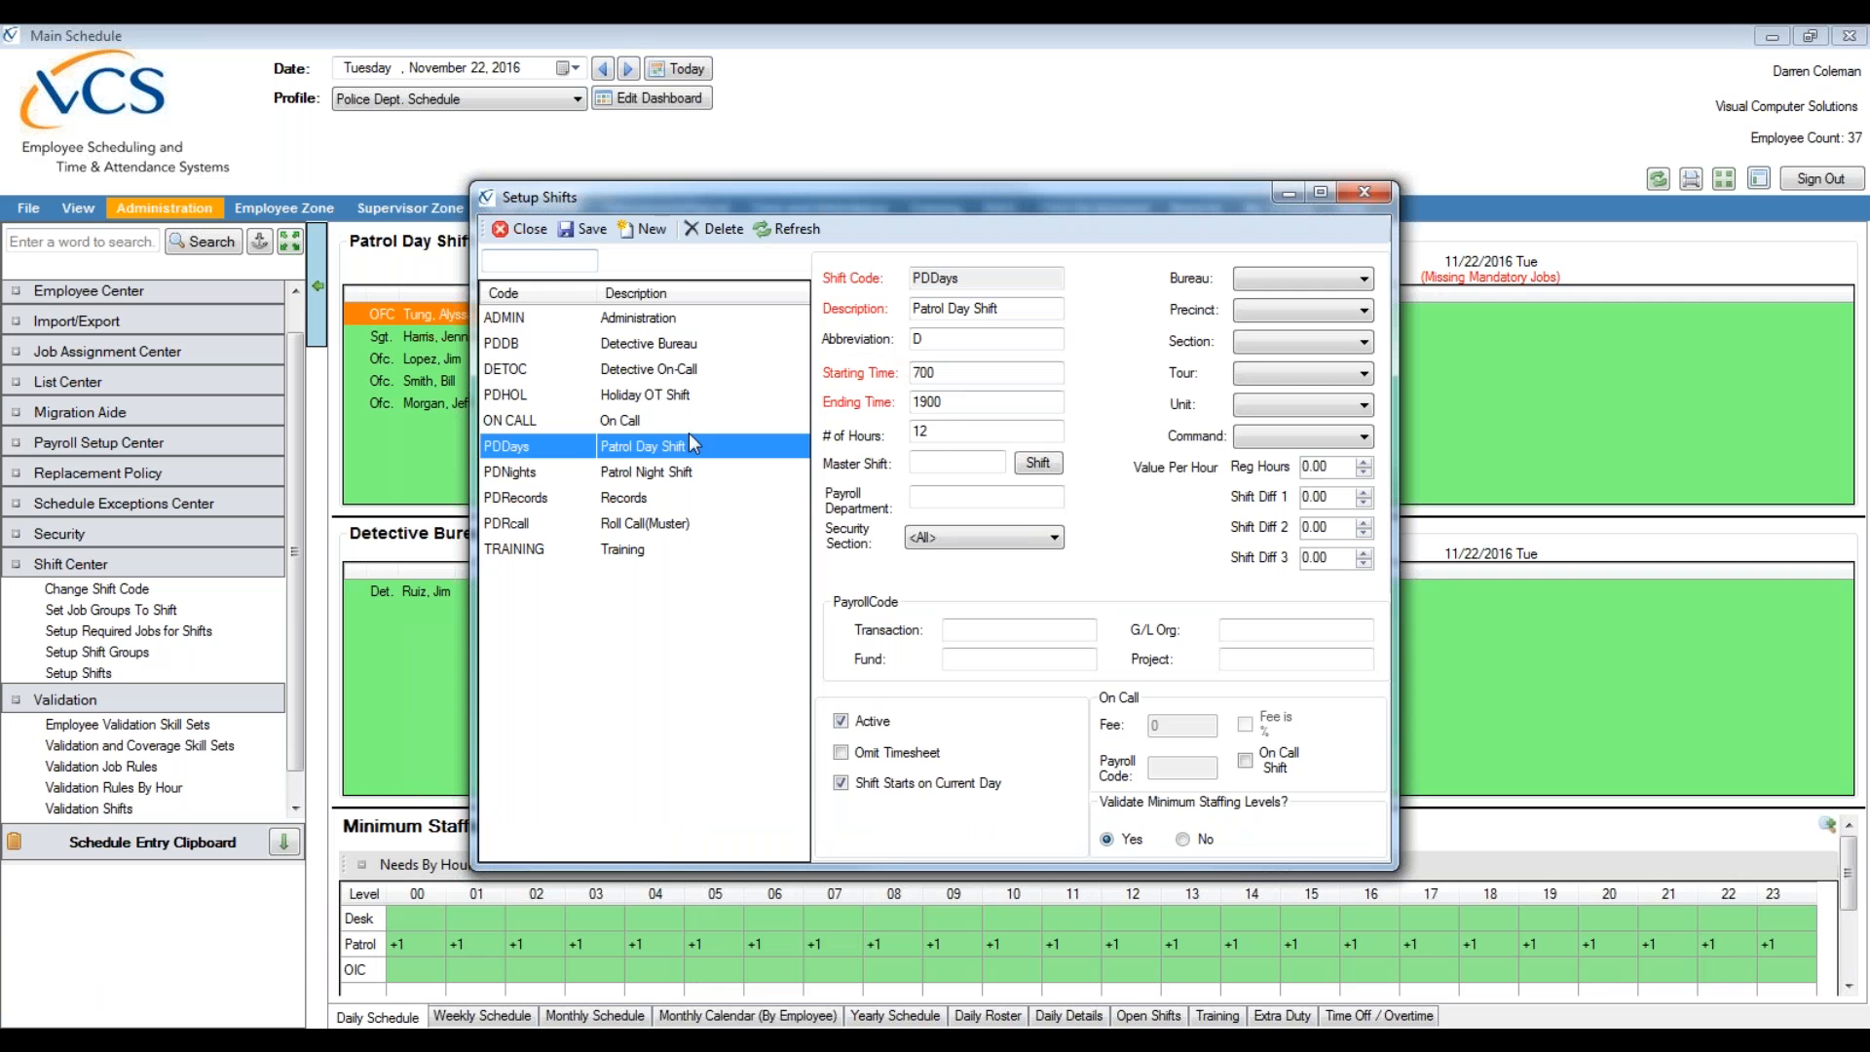
{"action": "left_click", "coordinate": [624, 398]}
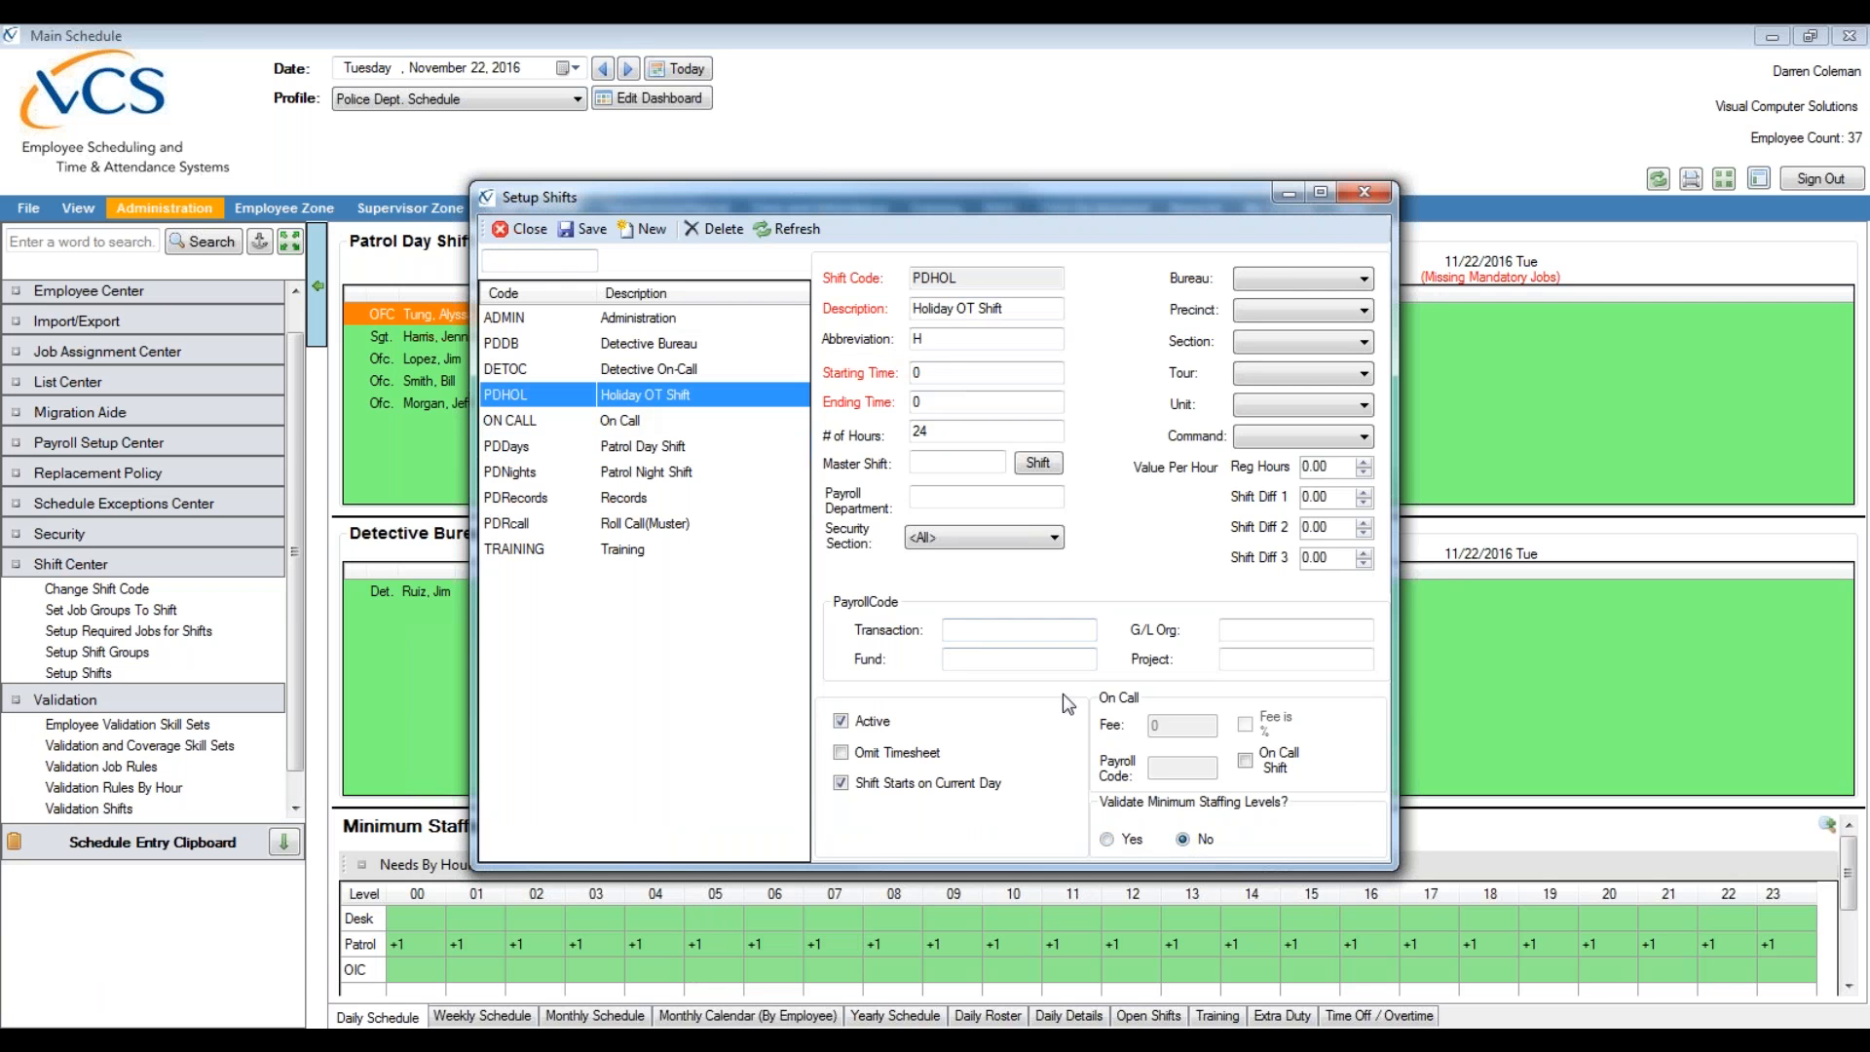
{"action": "left_click", "coordinate": [524, 229]}
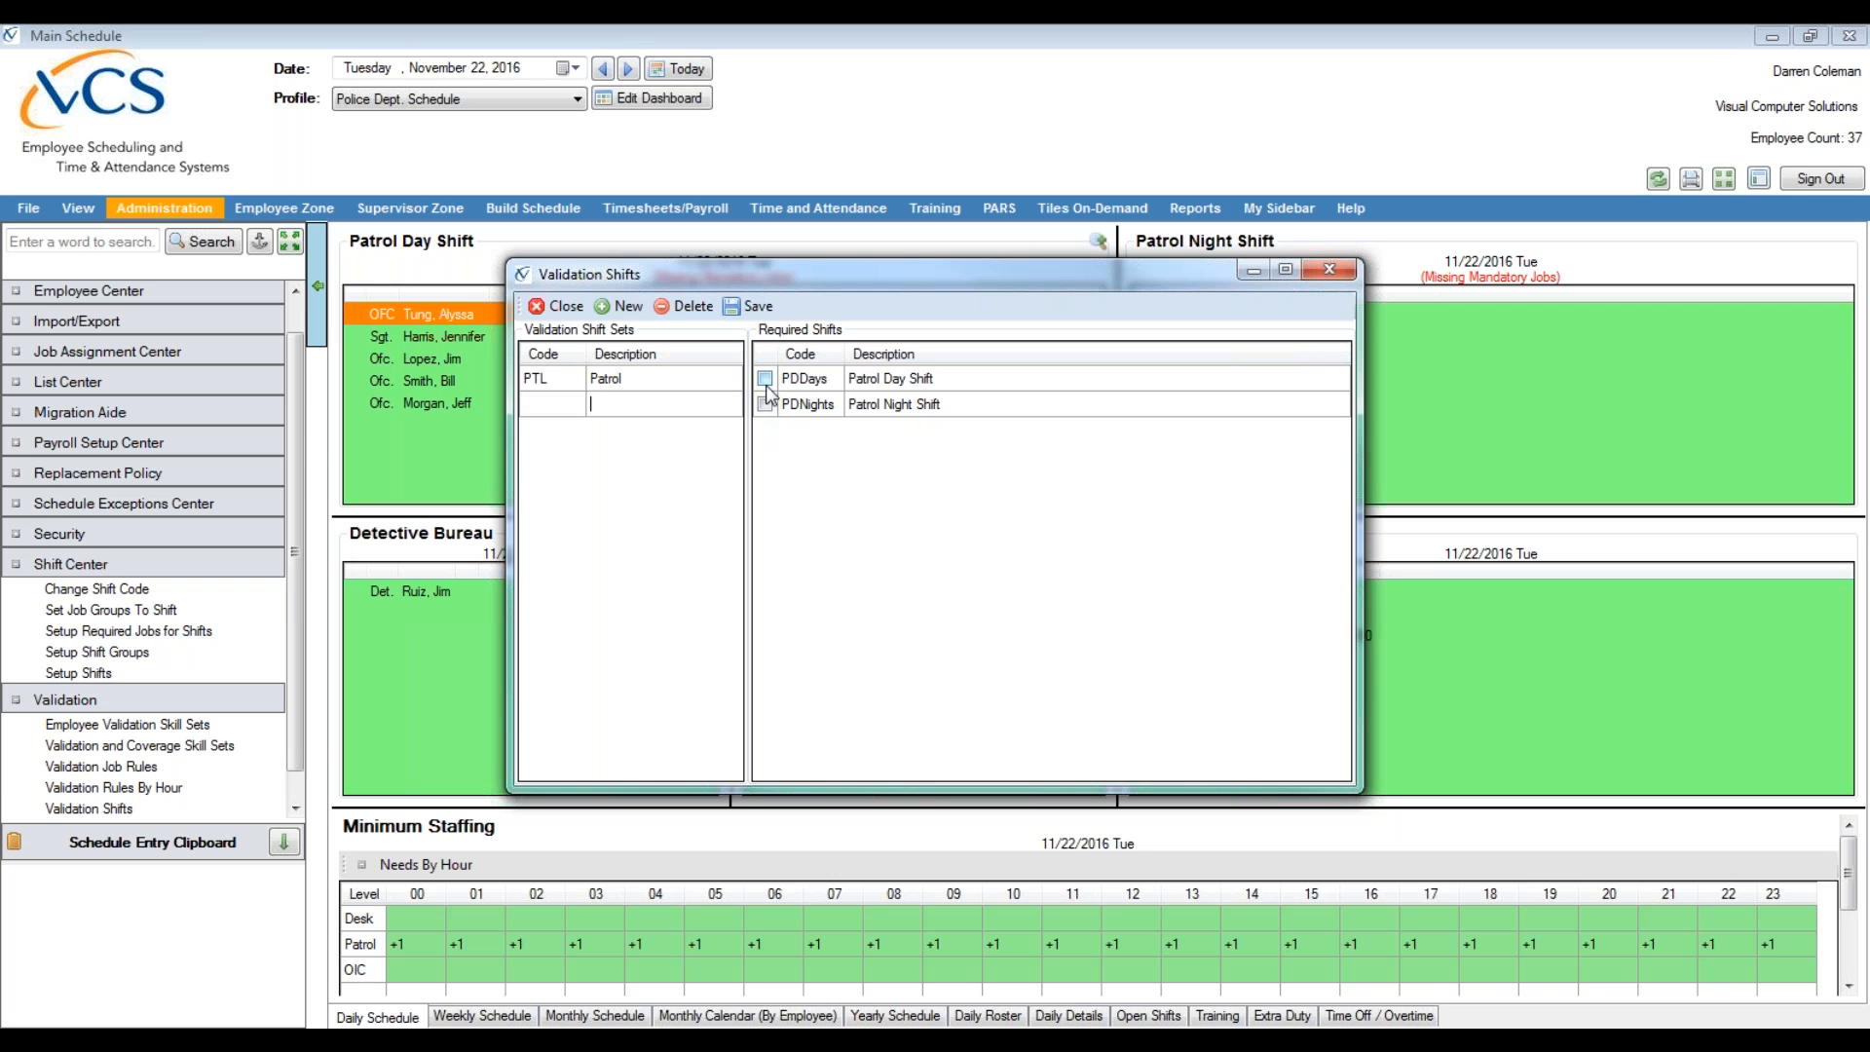
- Compare the required shifts assigned to the Patrol validation shift set with those of the blank set below it
{"action": "left_click", "coordinate": [626, 382]}
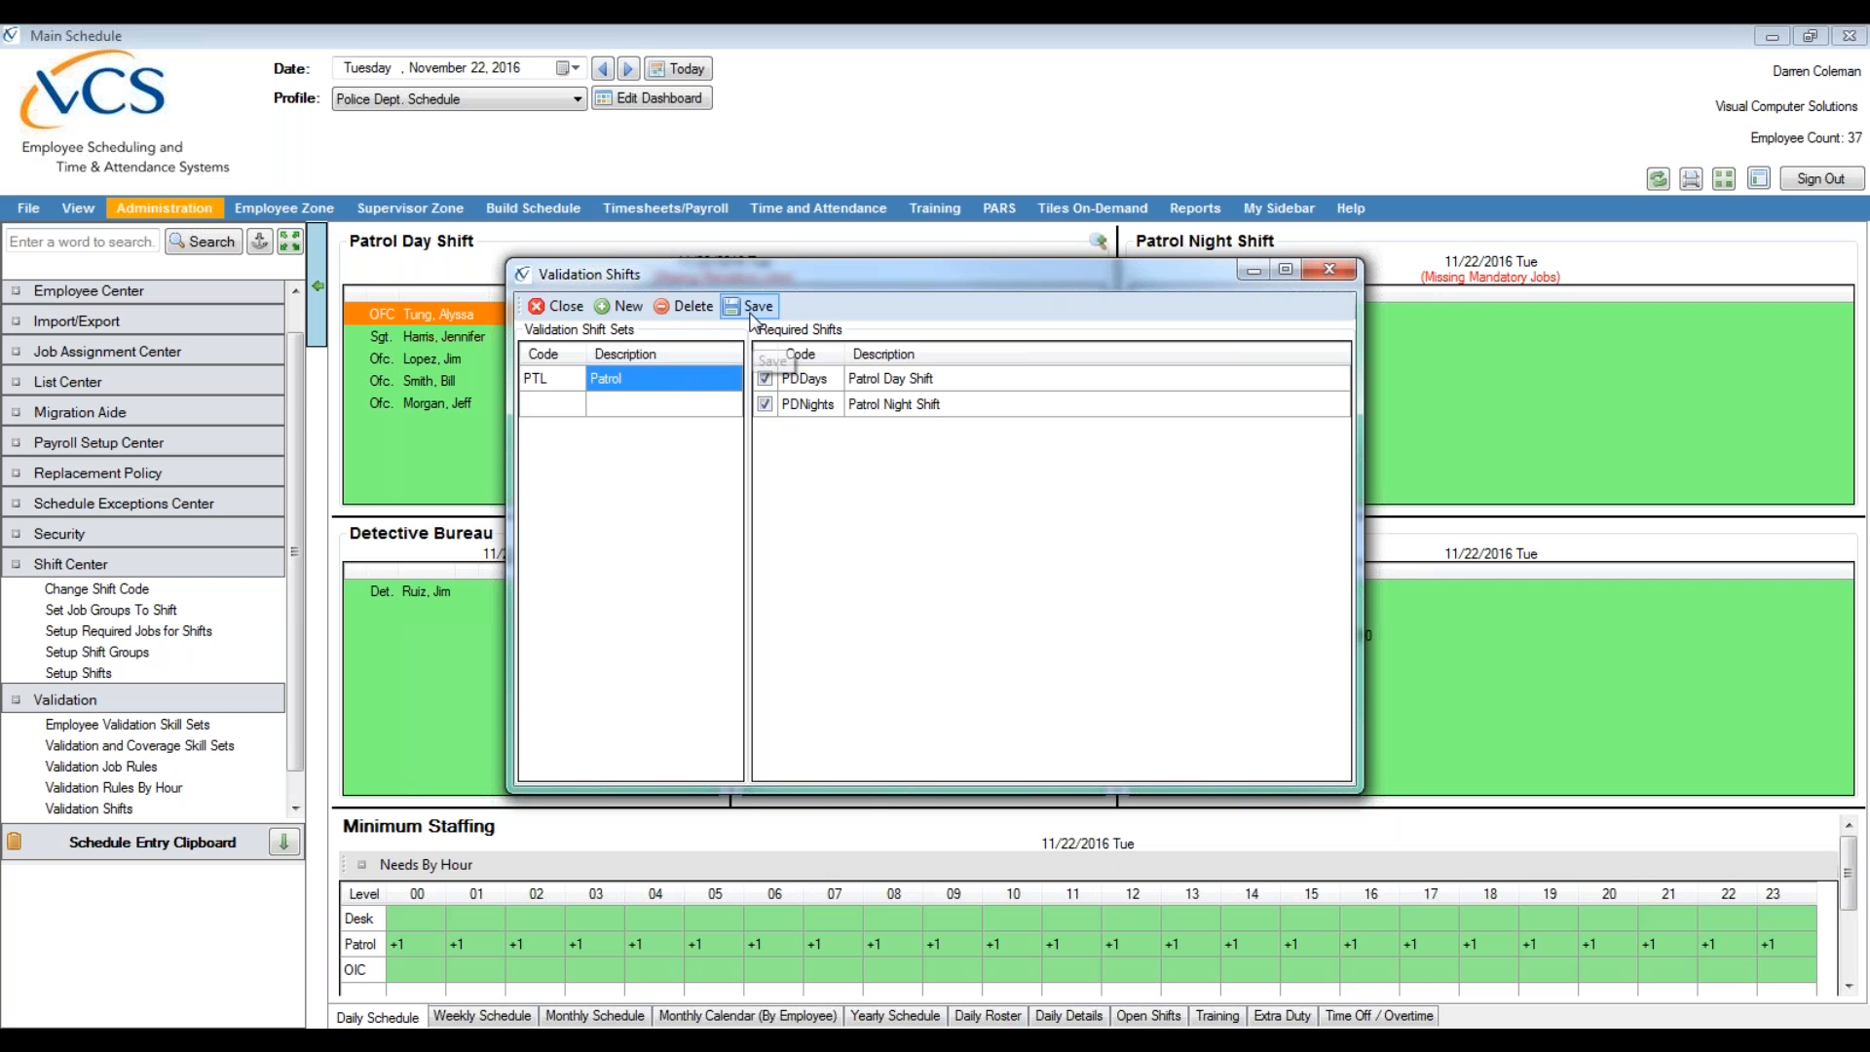
{"action": "left_click", "coordinate": [590, 403]}
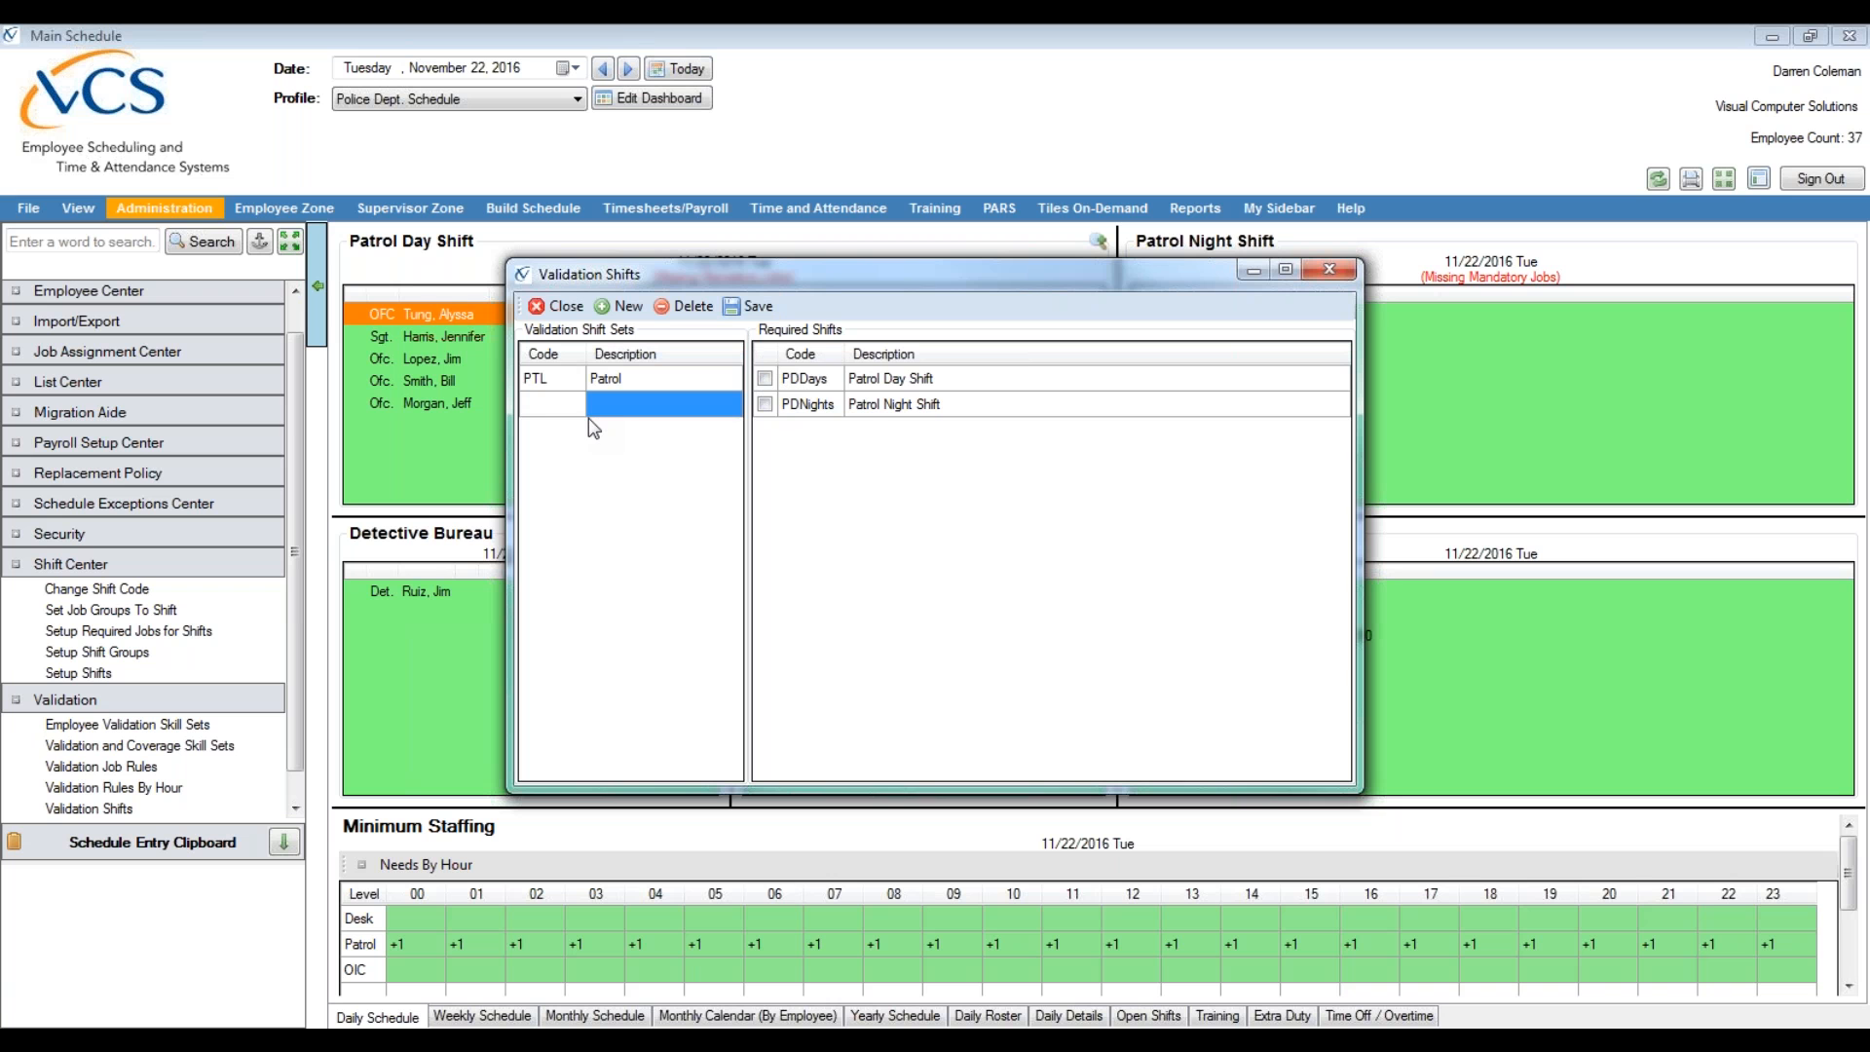
{"action": "left_click", "coordinate": [536, 403]}
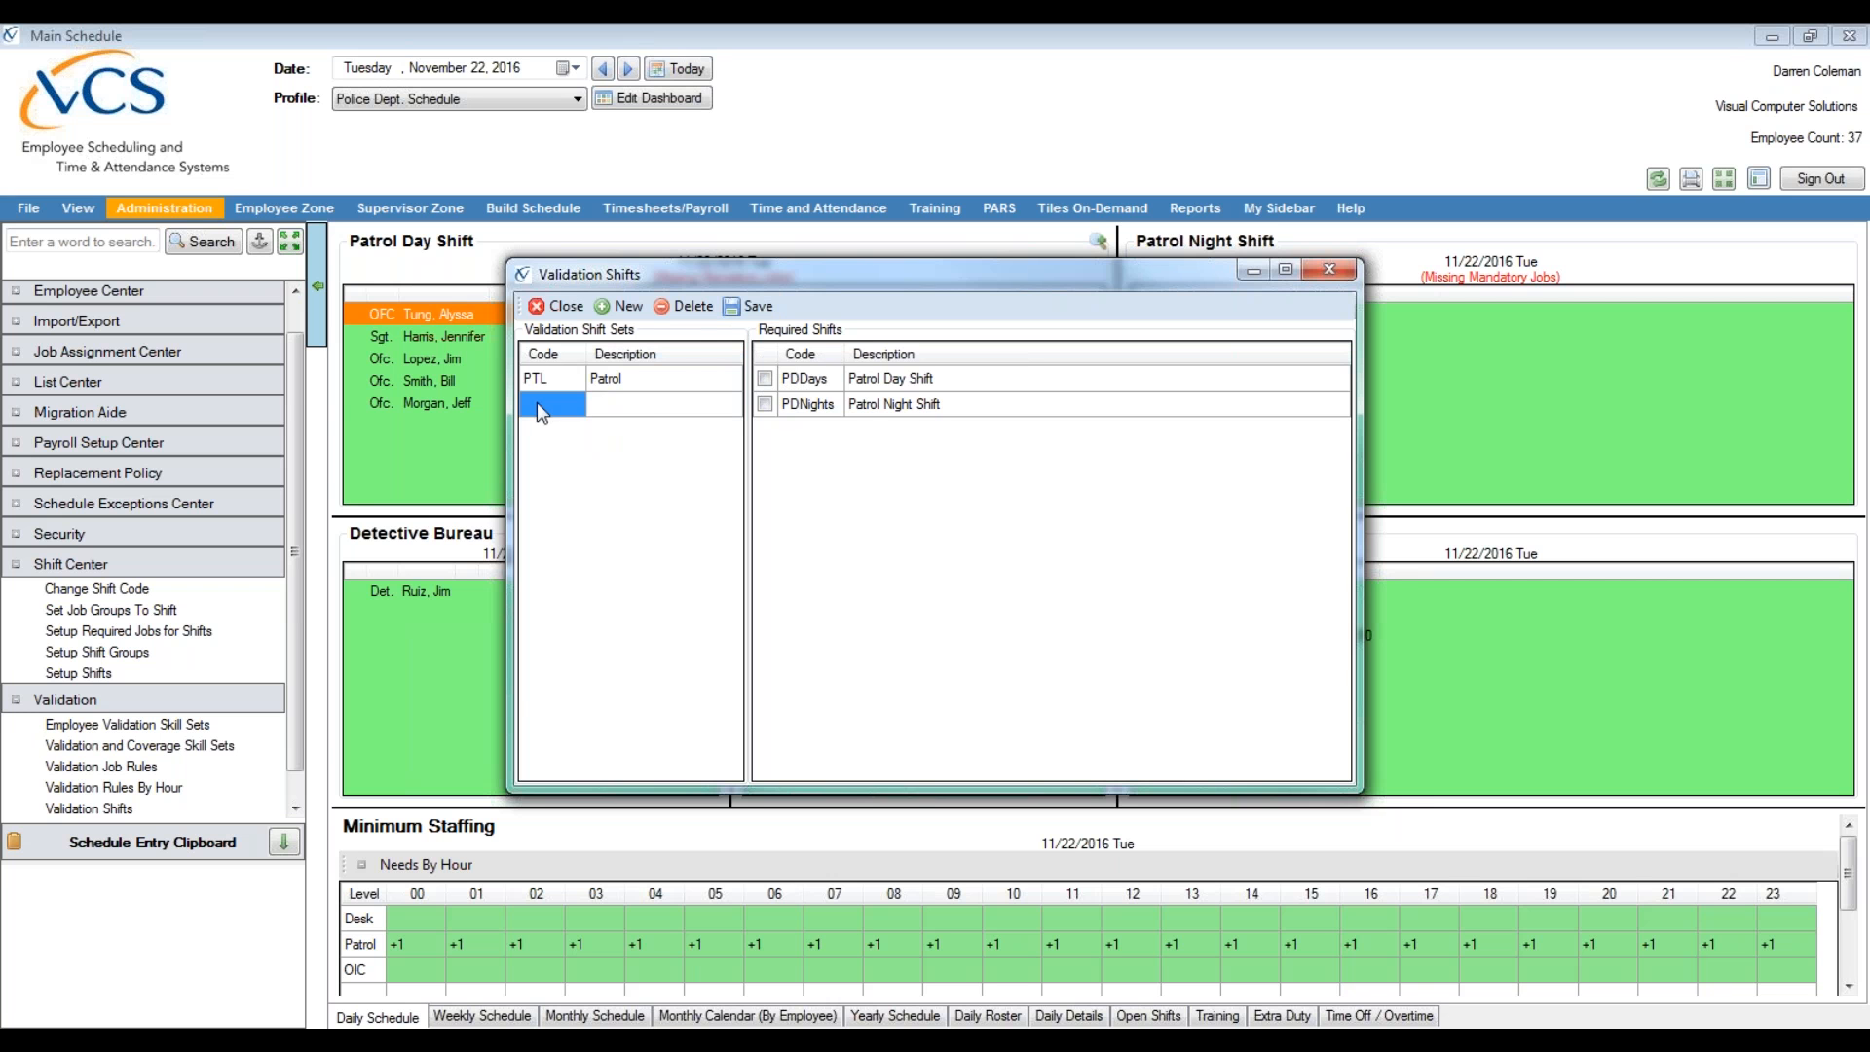
{"action": "left_click", "coordinate": [617, 406]}
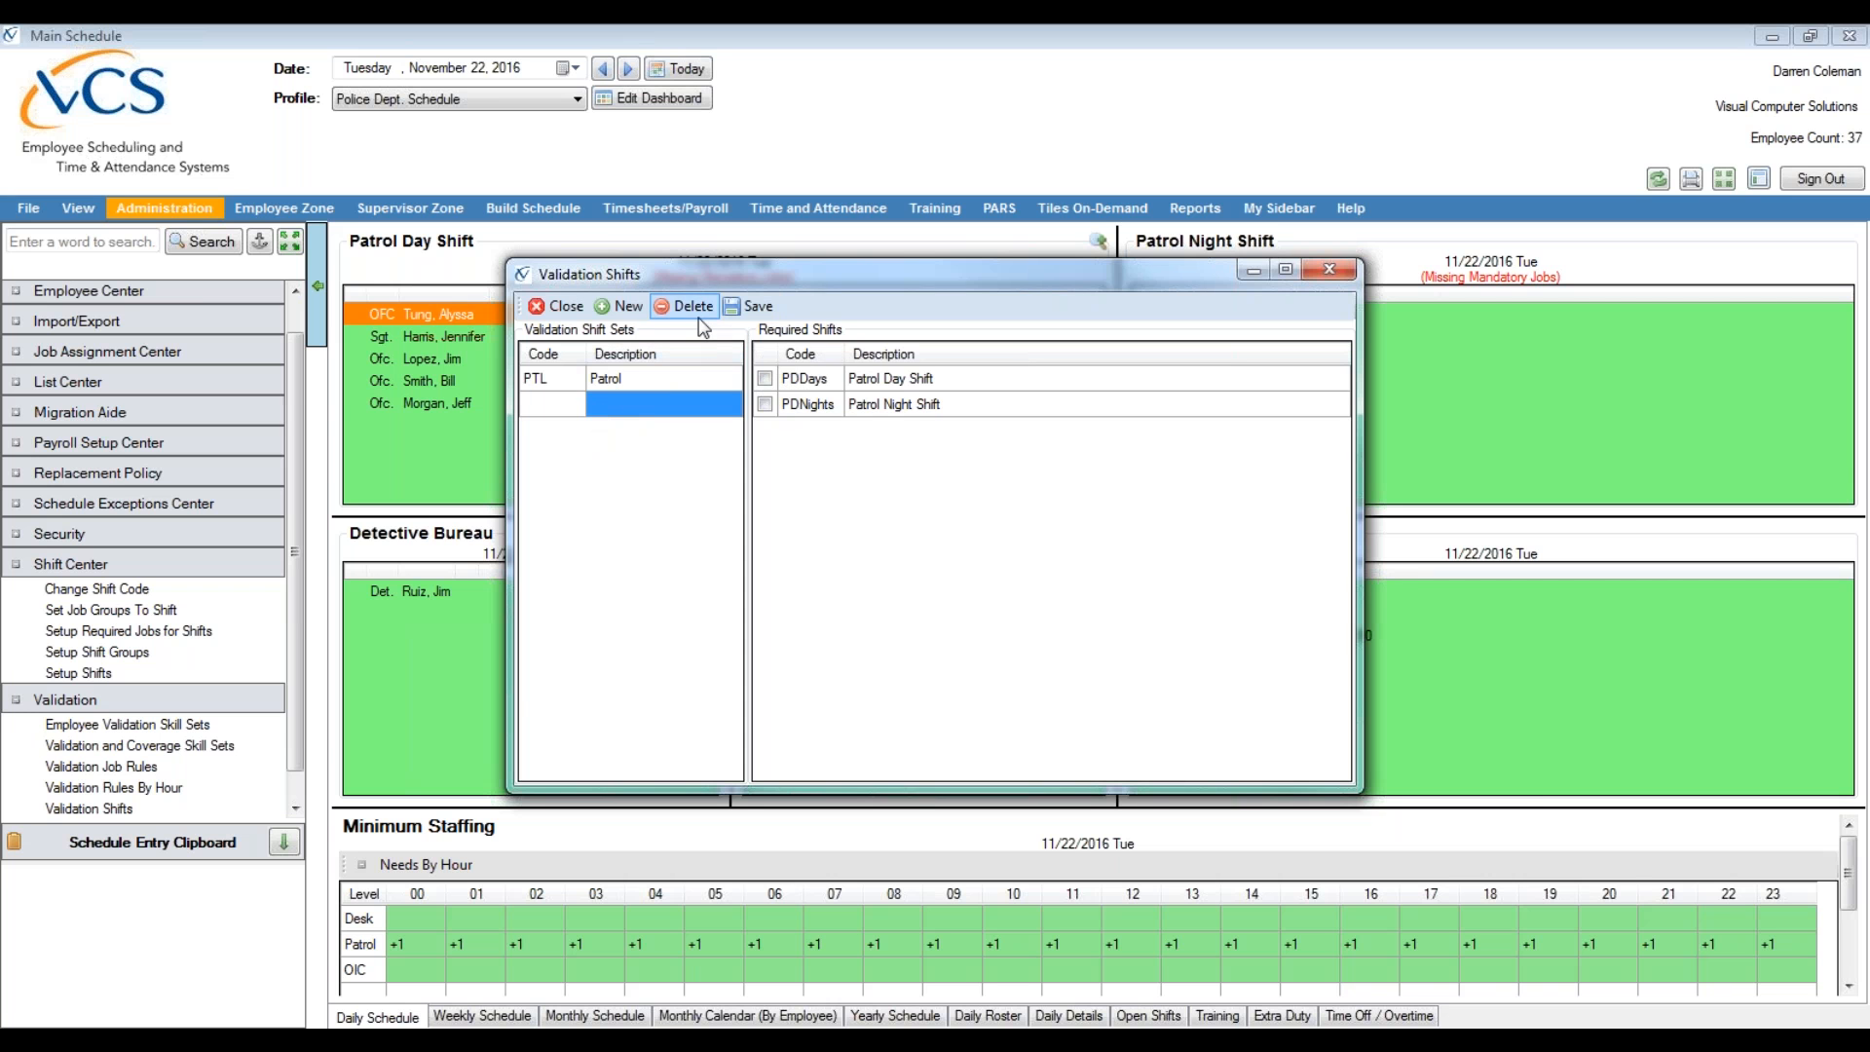
{"action": "left_click", "coordinate": [1677, 775]}
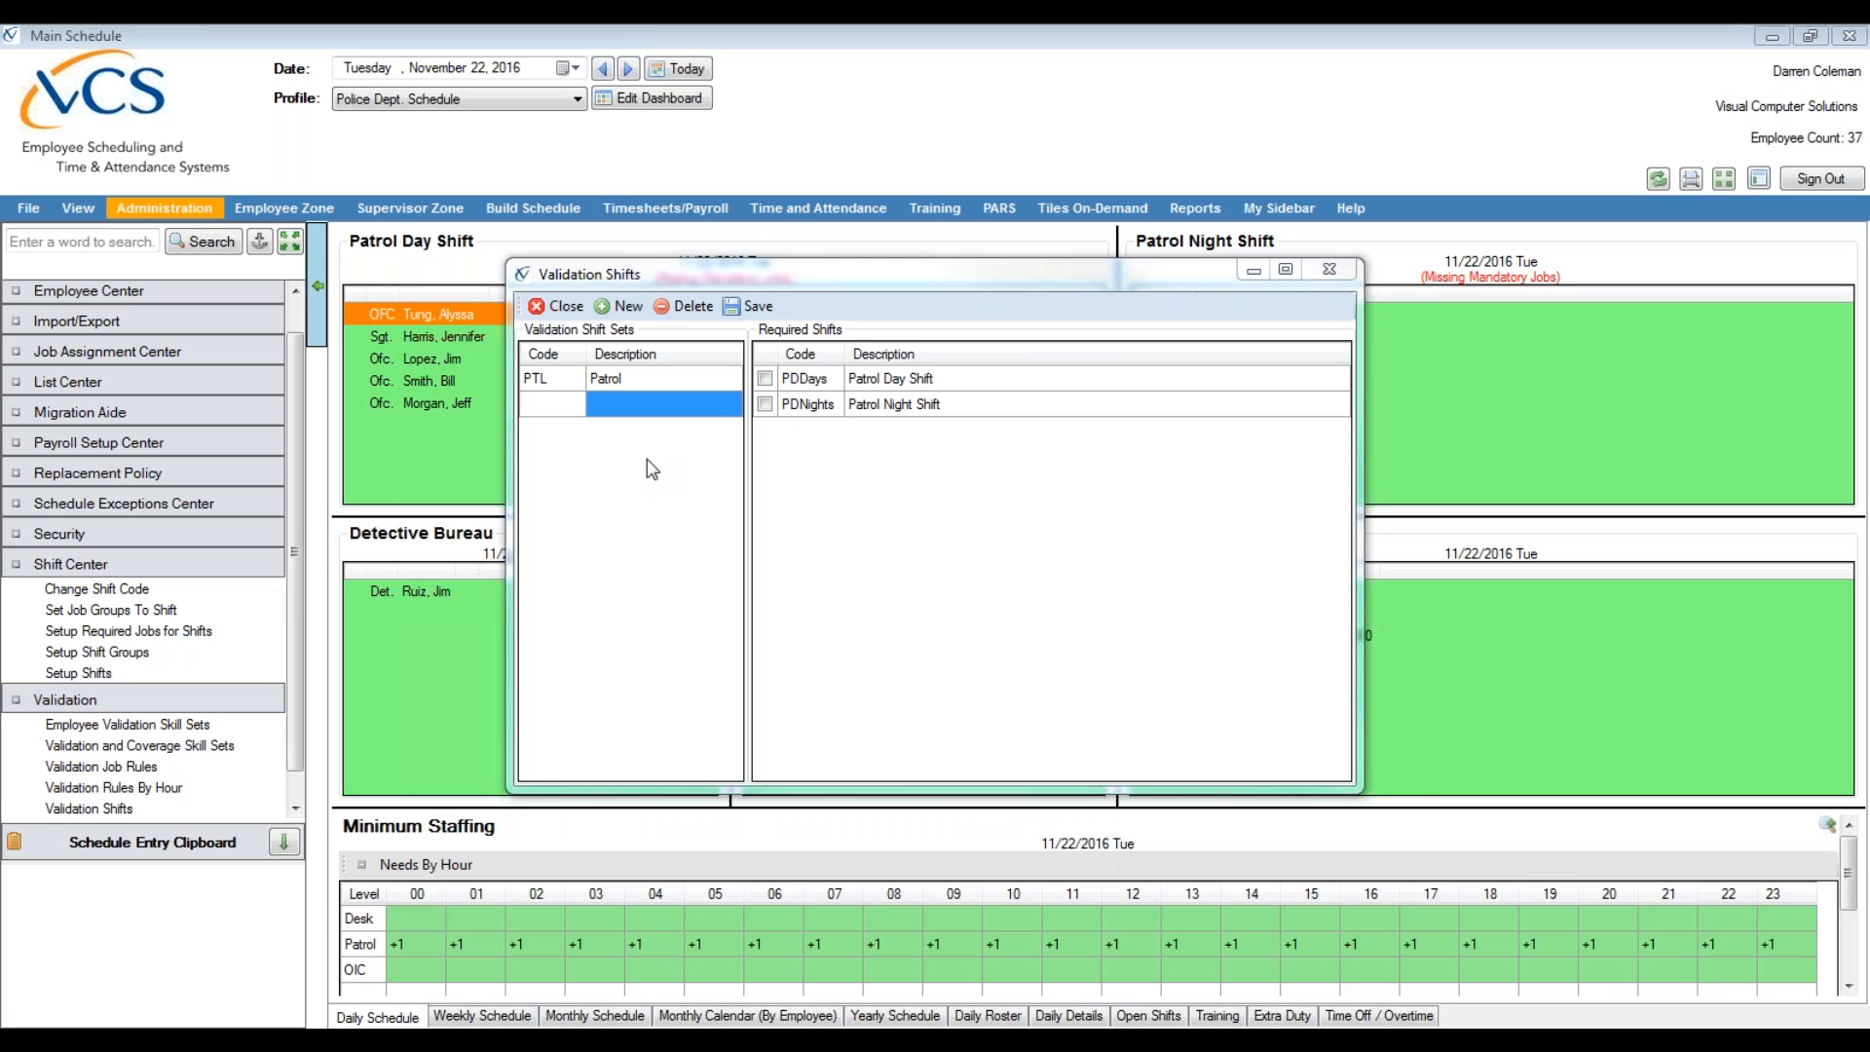
- Fill in the blank validation shift set with code MIN and description Minimum Staffing, require PDDays, and save it
{"action": "left_click", "coordinate": [551, 404]}
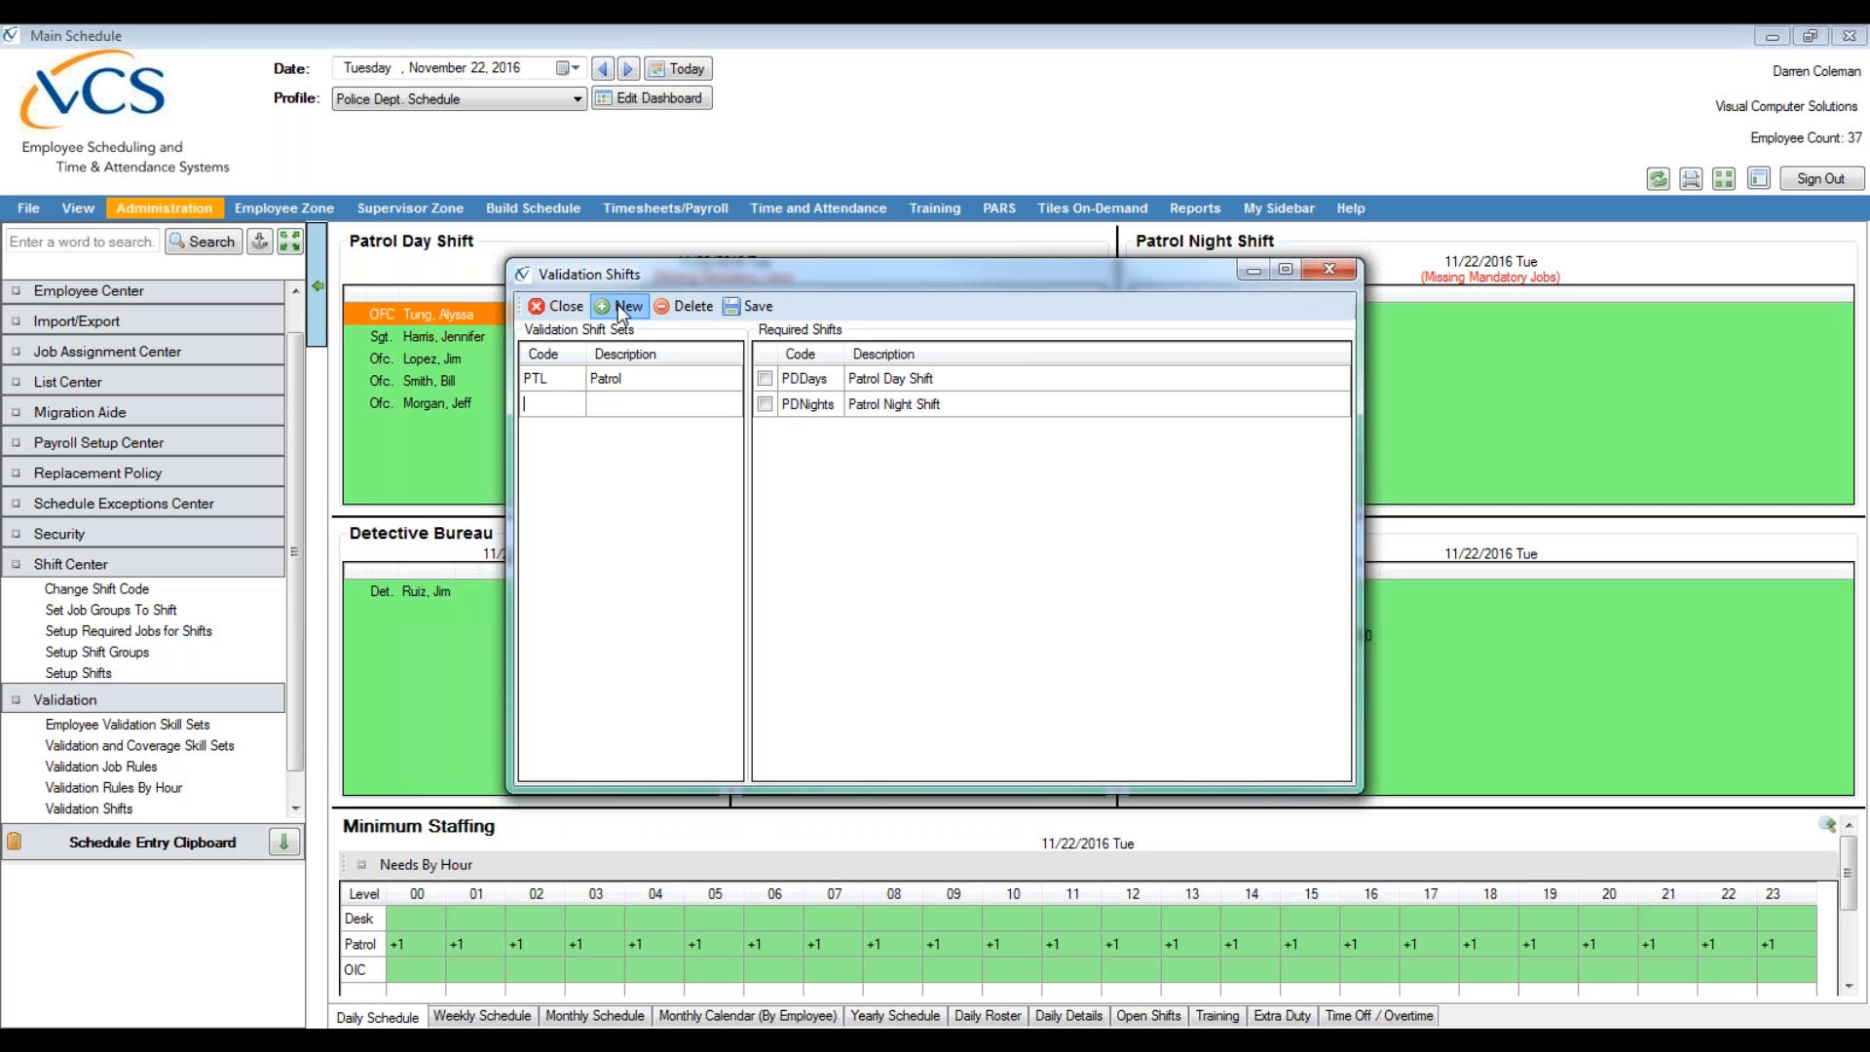
{"action": "type", "text": "MIN"}
{"action": "key", "text": "Tab"}
{"action": "type", "text": "Minimum Staffing"}
{"action": "left_click", "coordinate": [764, 379]}
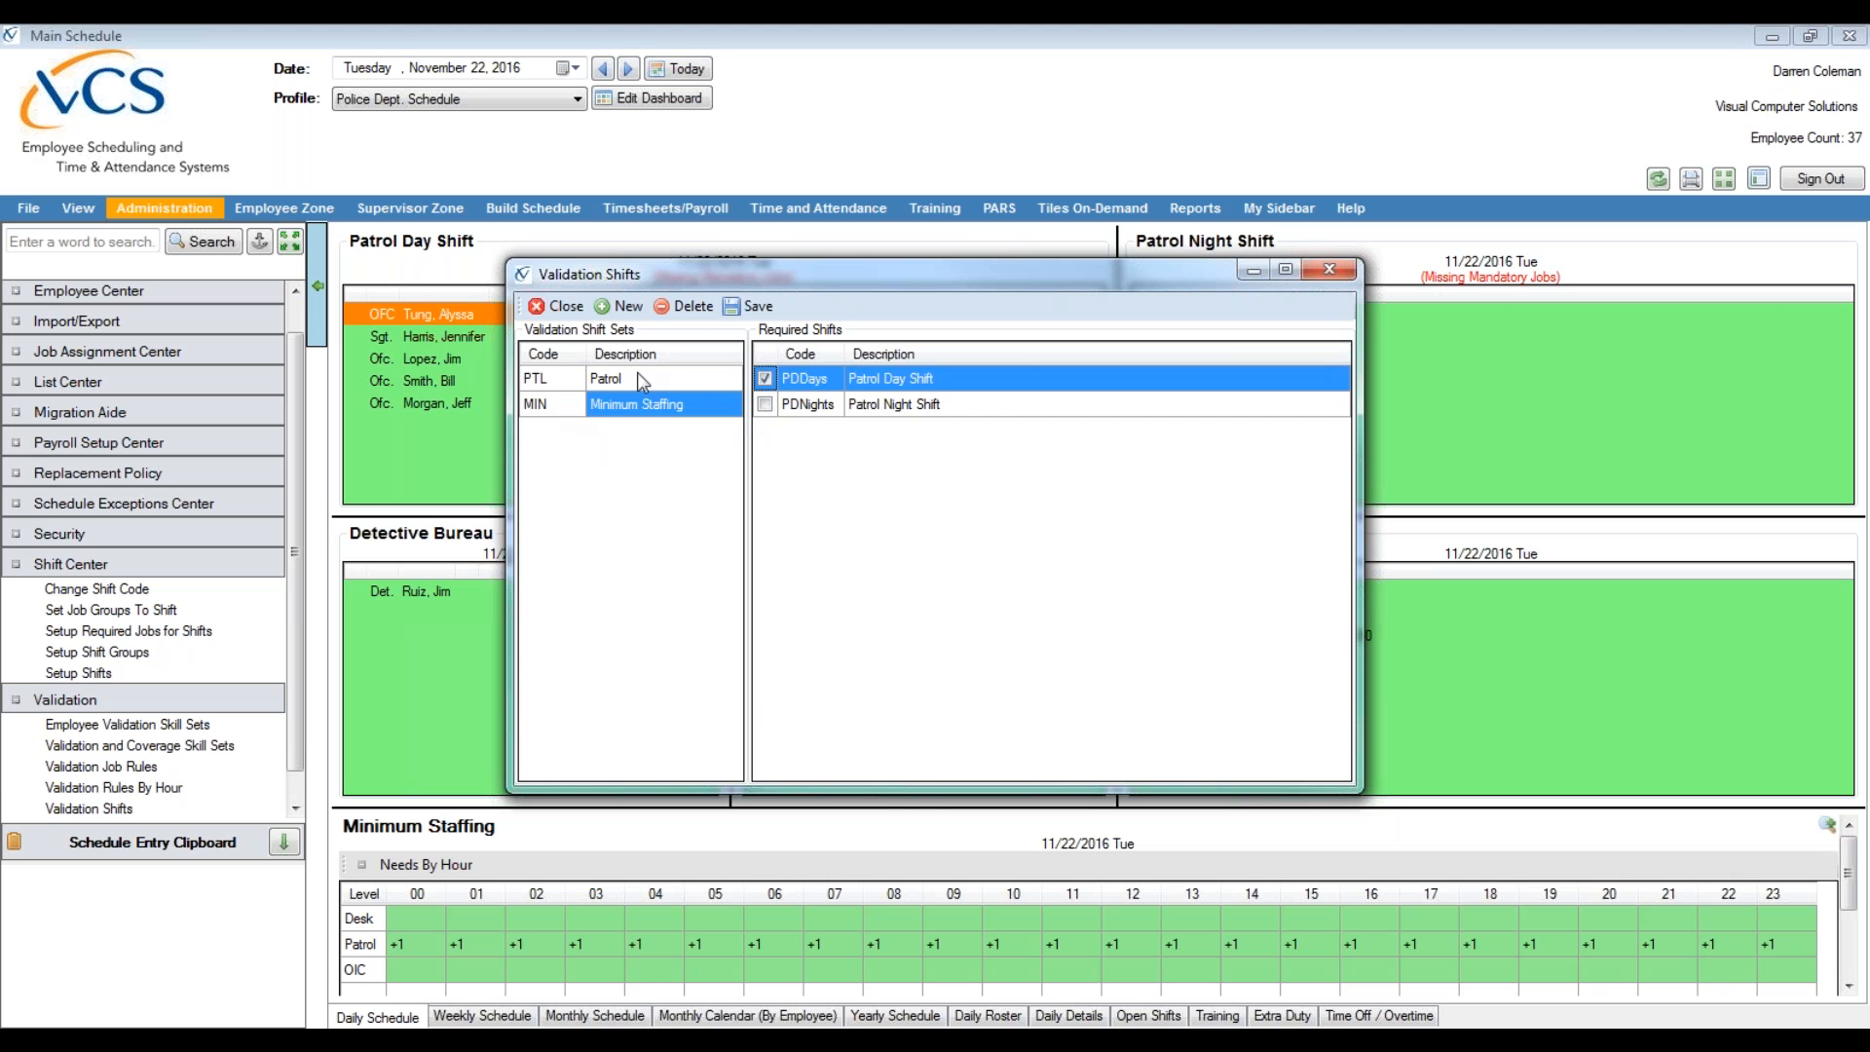
{"action": "left_click", "coordinate": [726, 302]}
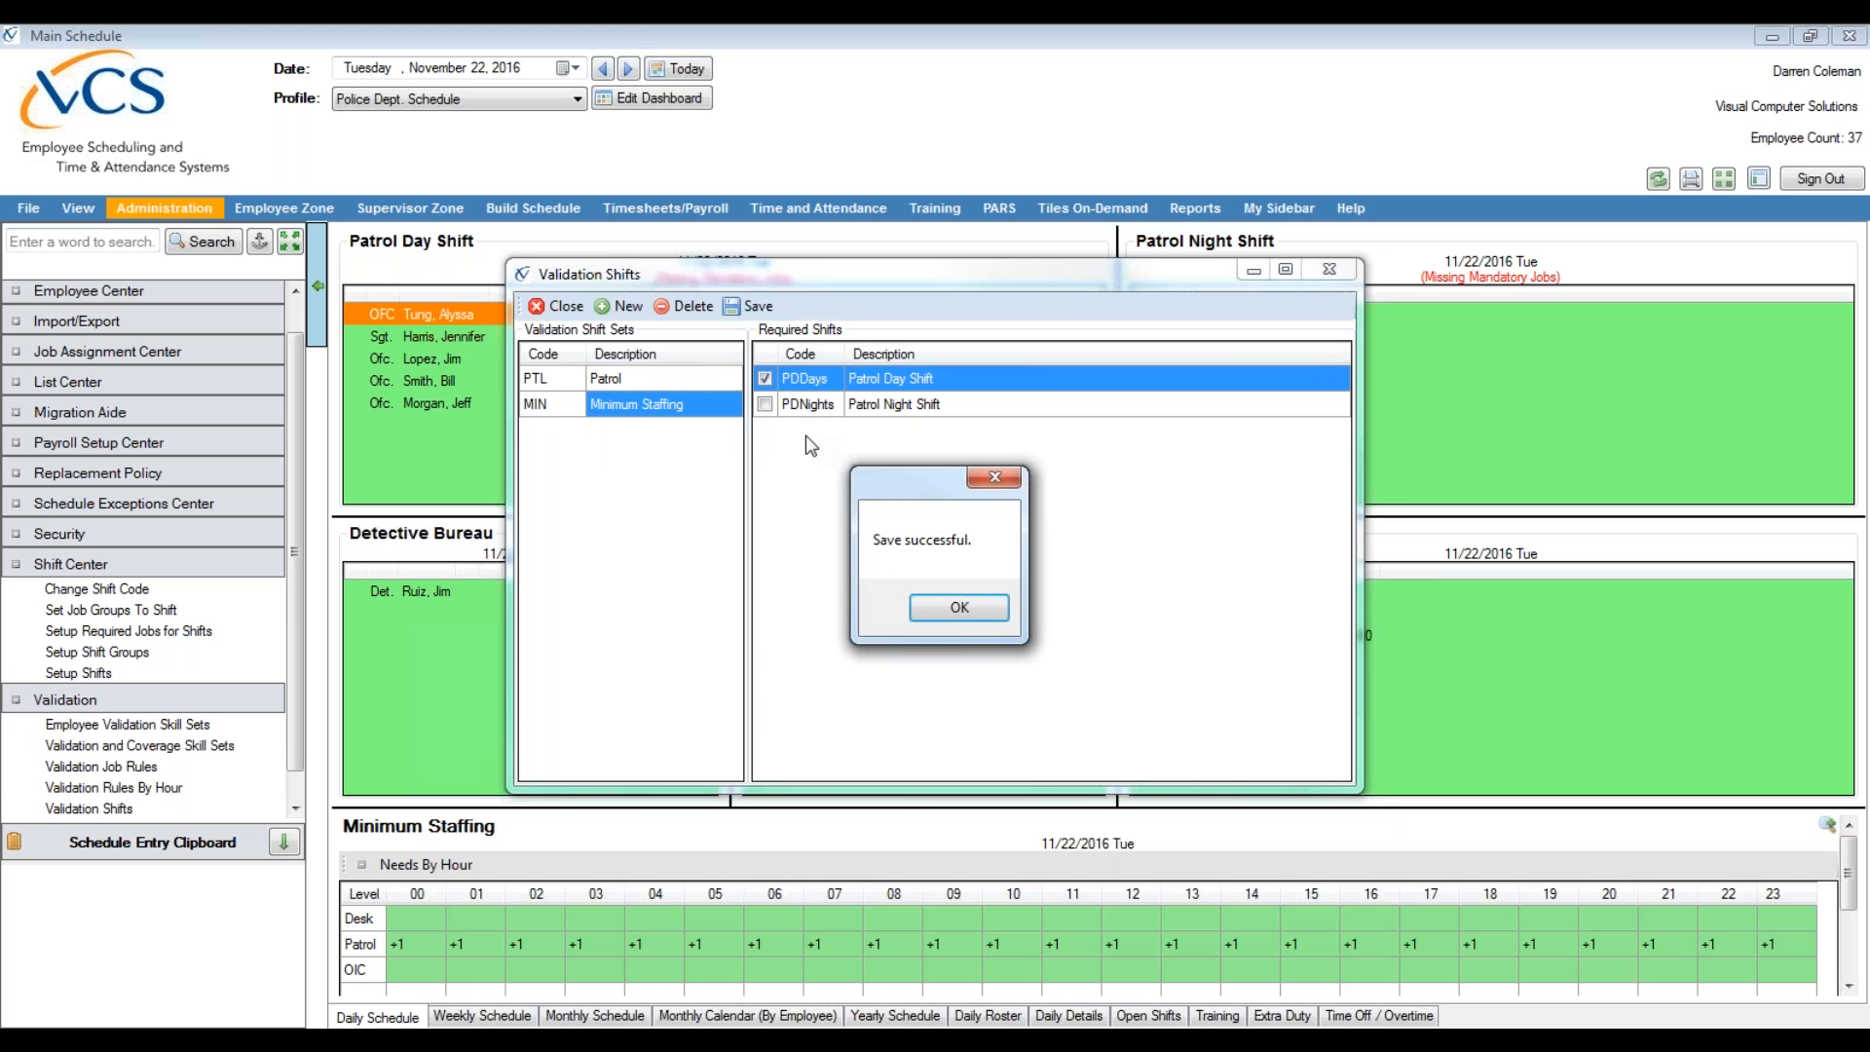
{"action": "left_click", "coordinate": [915, 608]}
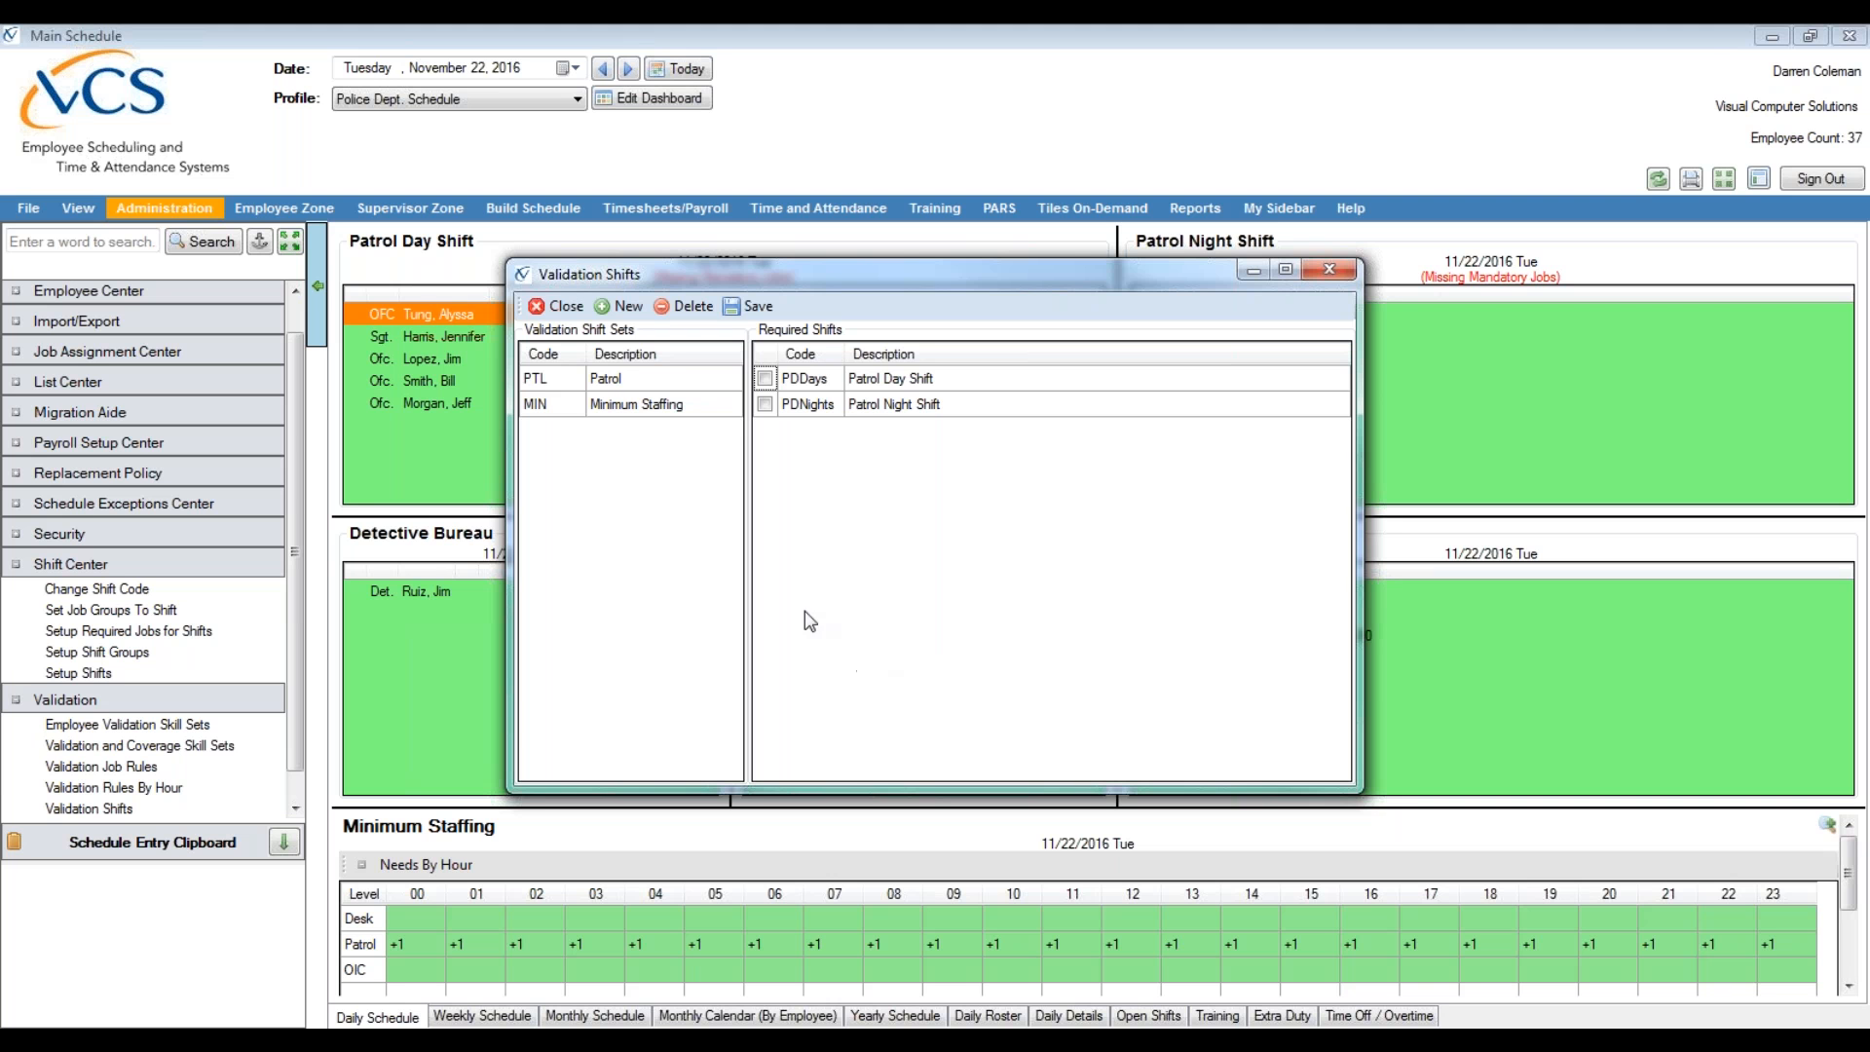
- Close the Validation Shifts window and open Validation Rules By Hour for the Patrol validation shift
{"action": "left_click", "coordinate": [539, 306]}
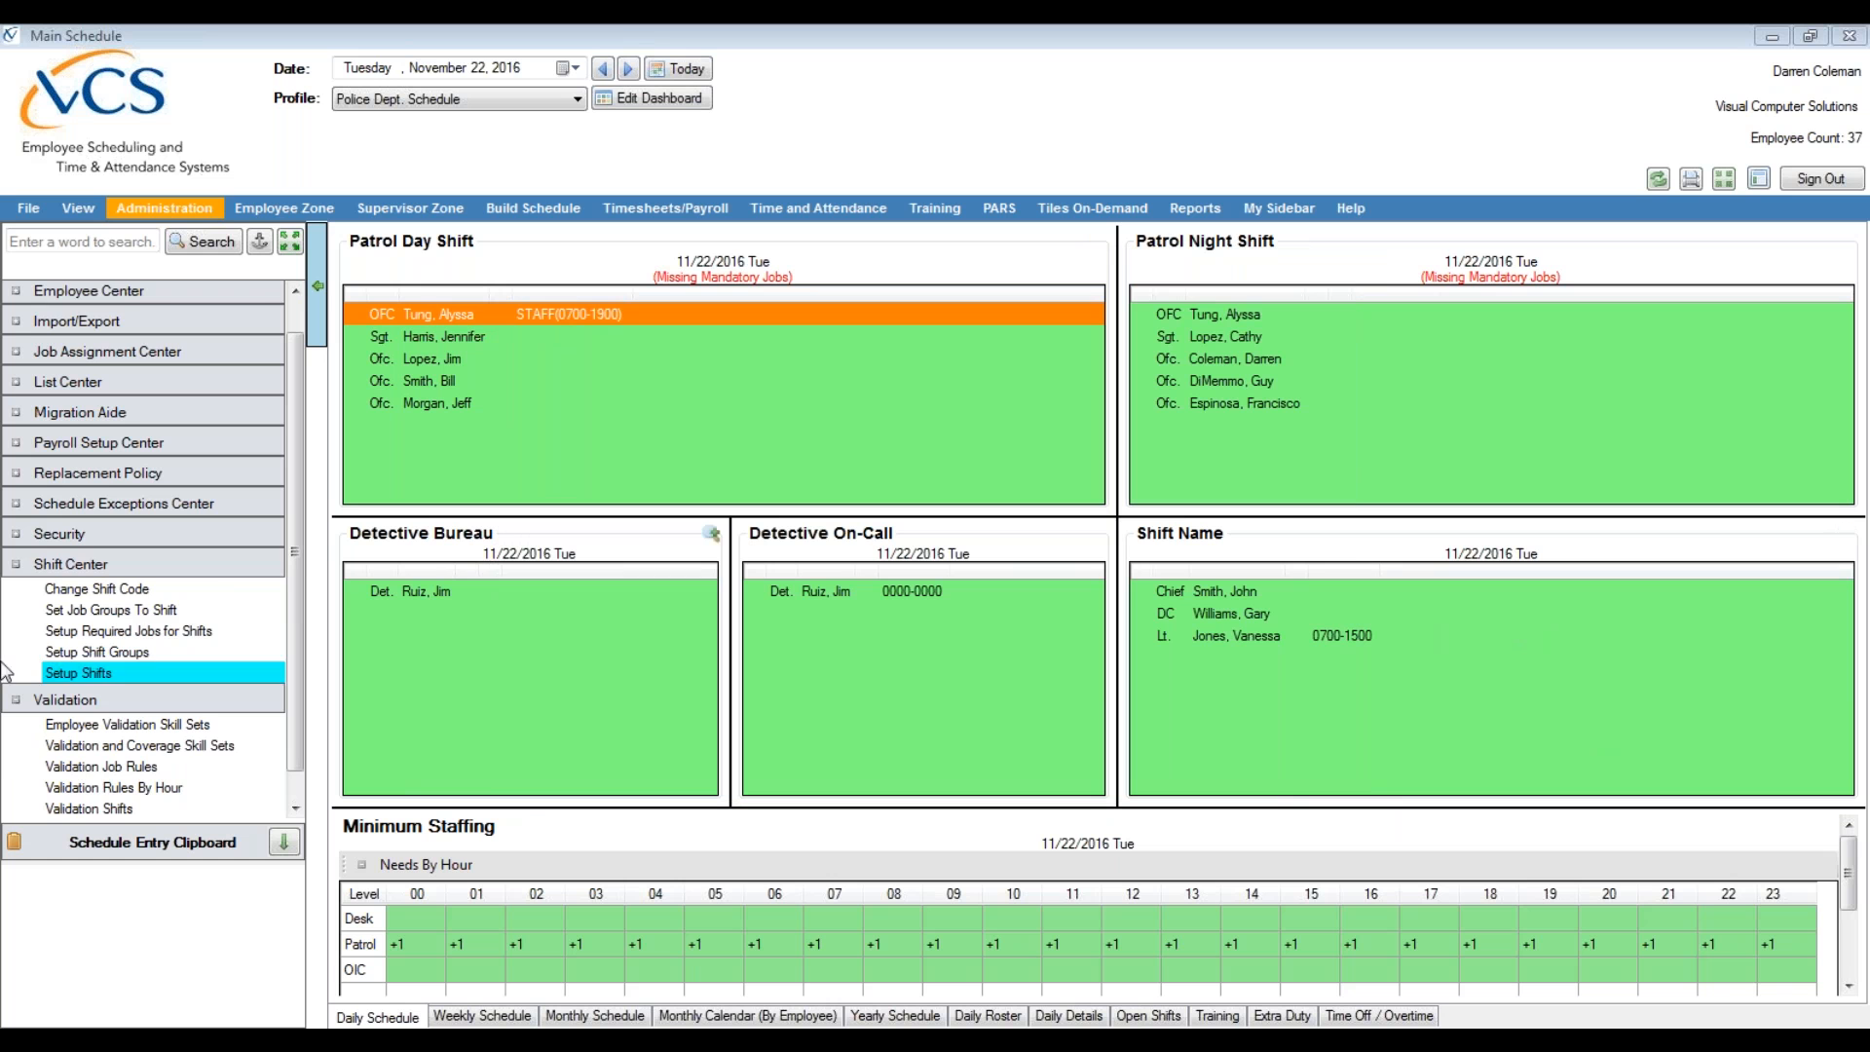
{"action": "left_click", "coordinate": [127, 564]}
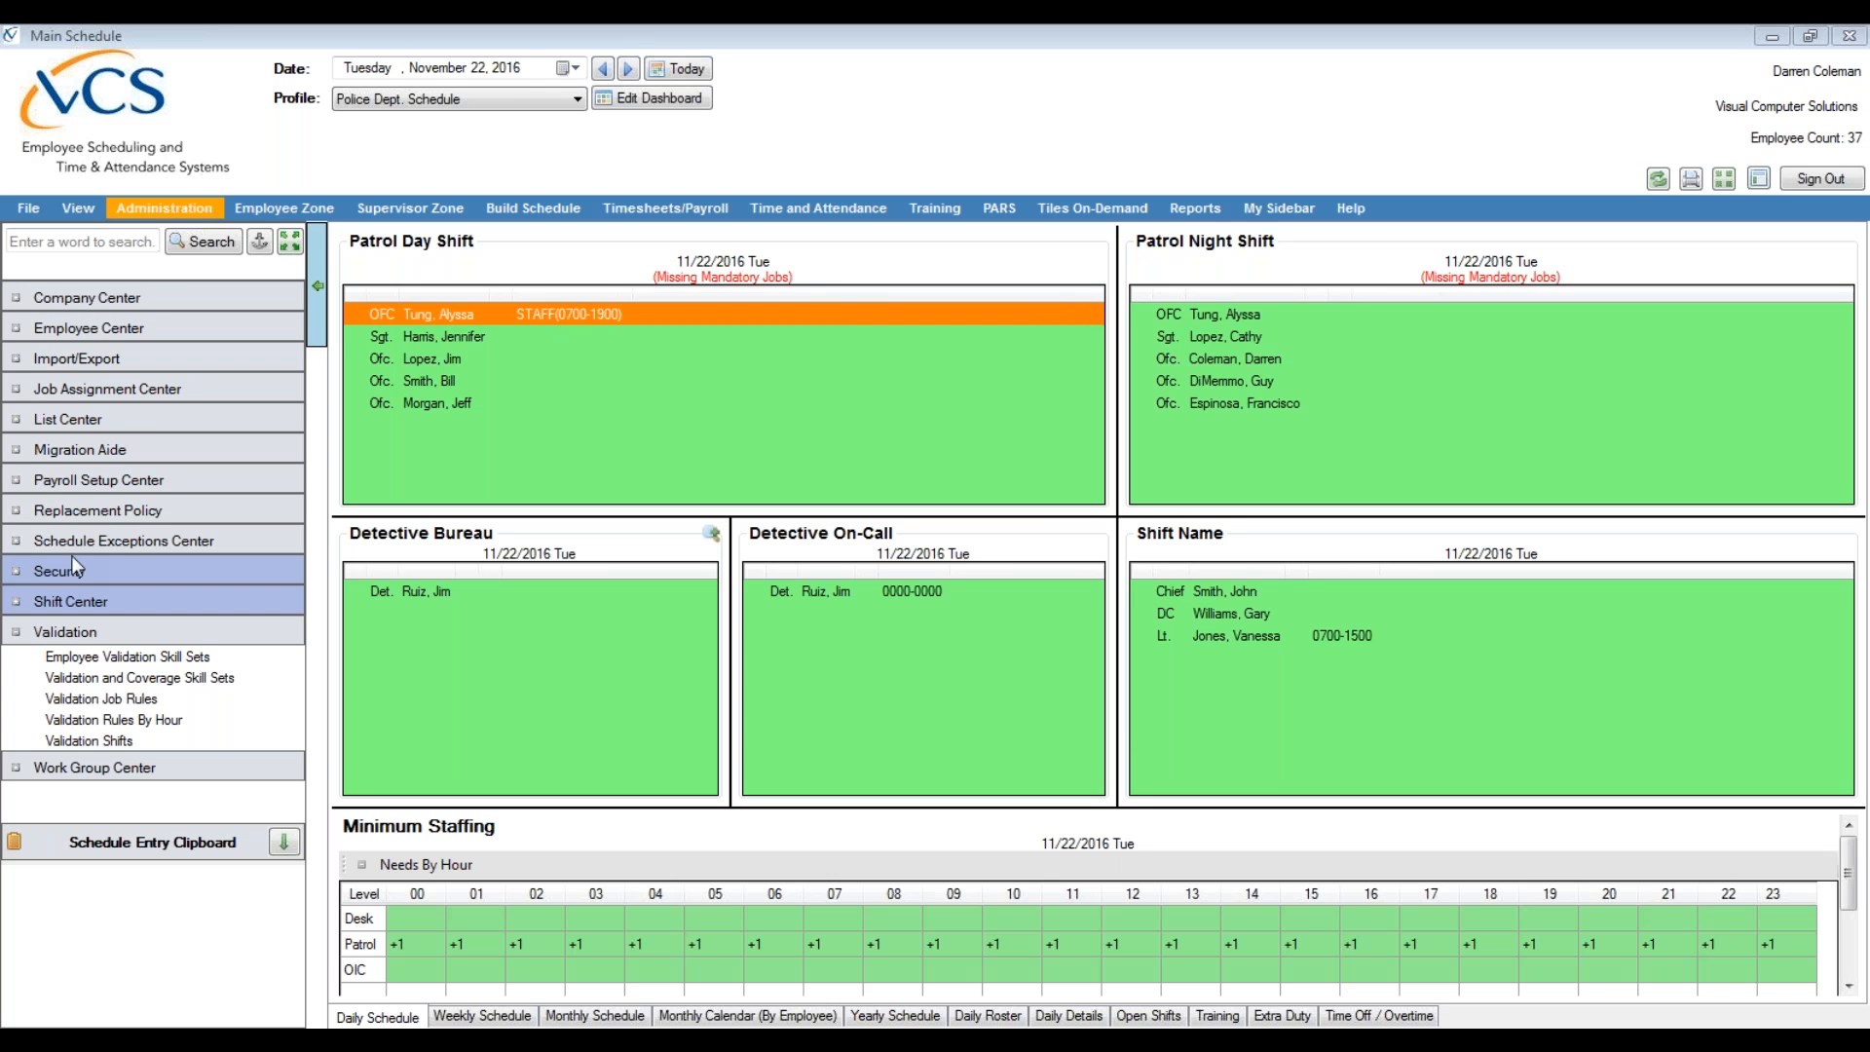
{"action": "left_click", "coordinate": [88, 699]}
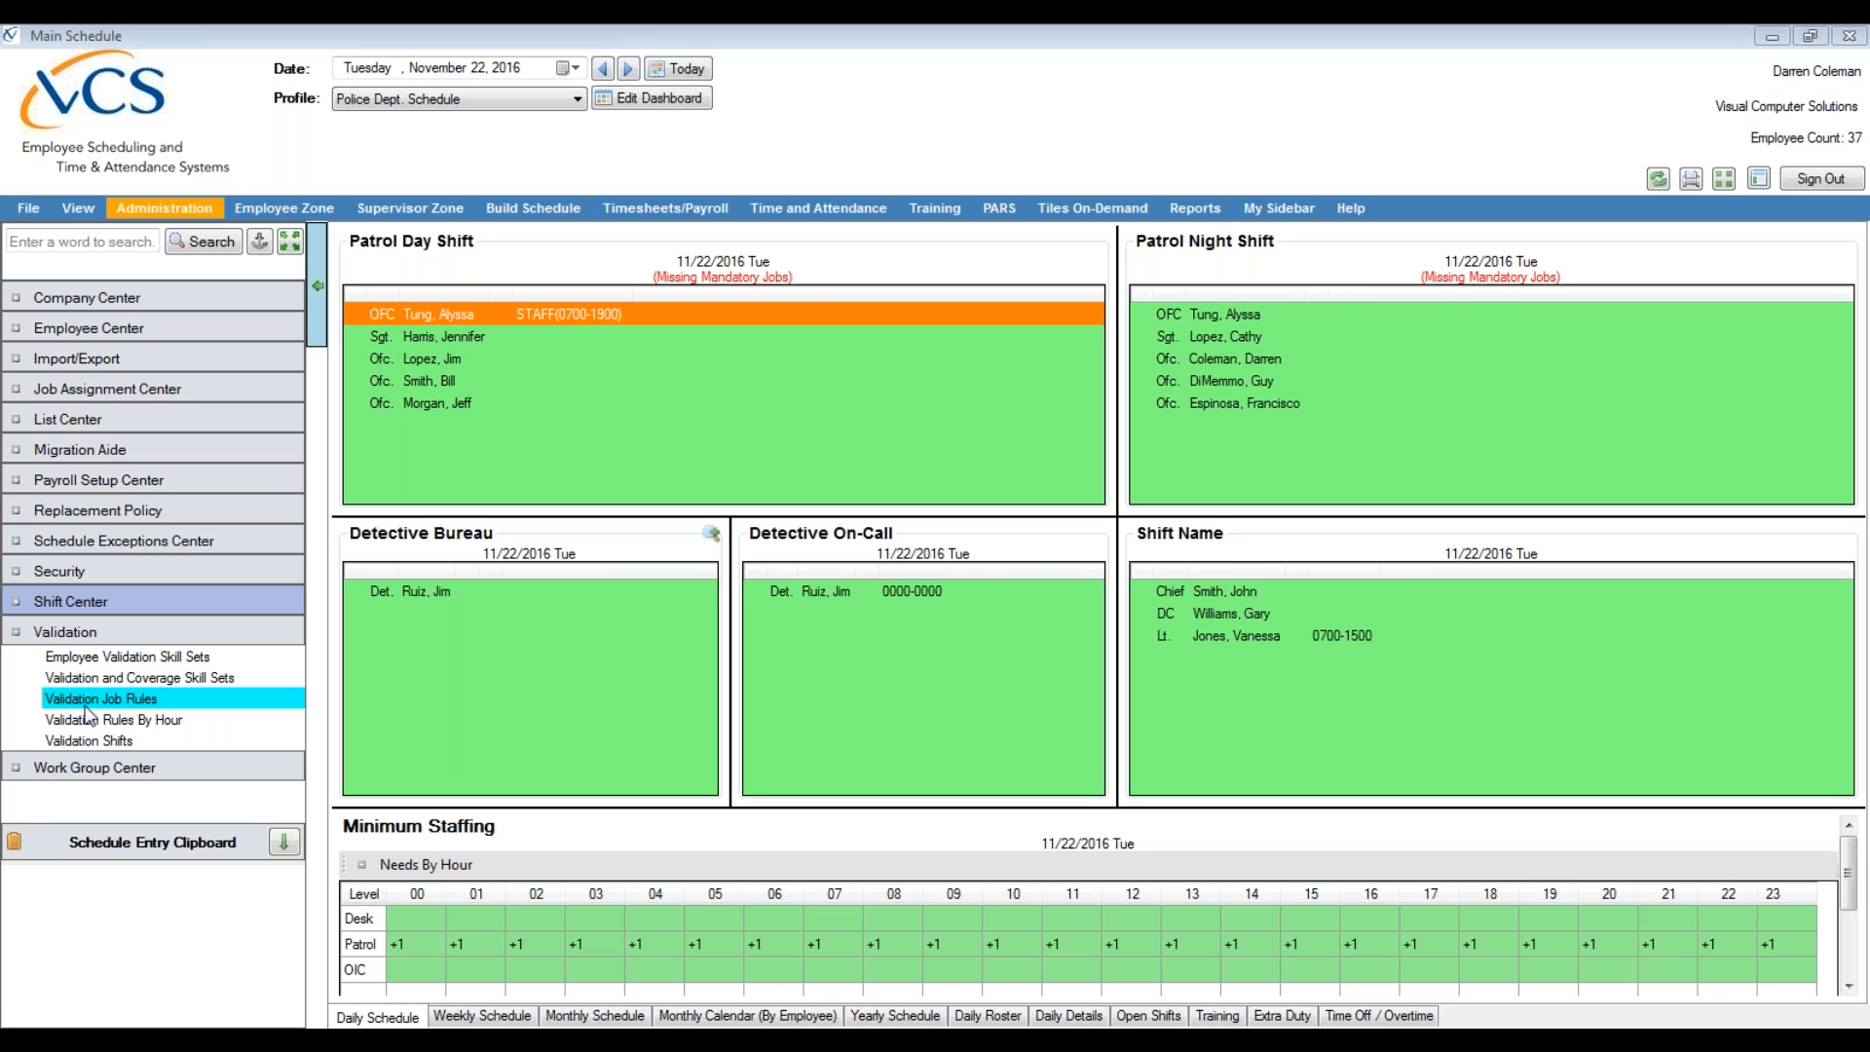
{"action": "left_click", "coordinate": [91, 722]}
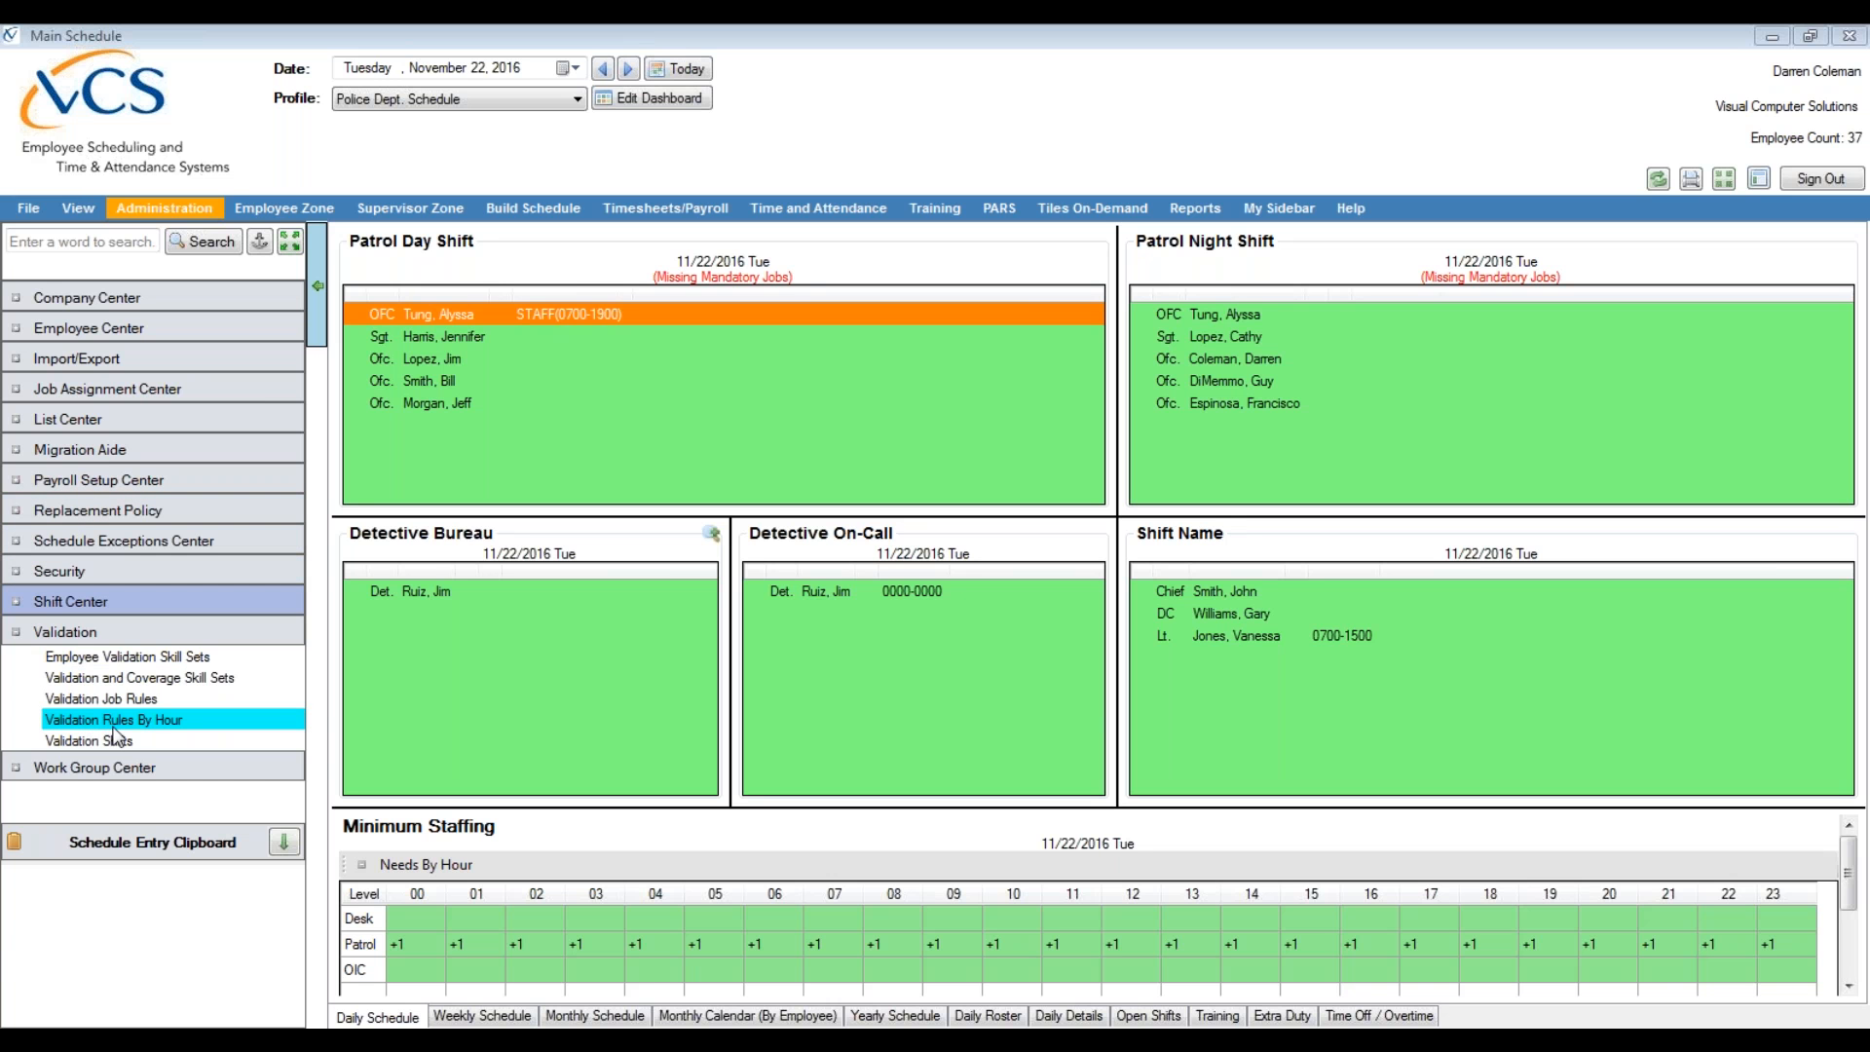
{"action": "left_click", "coordinate": [113, 697]}
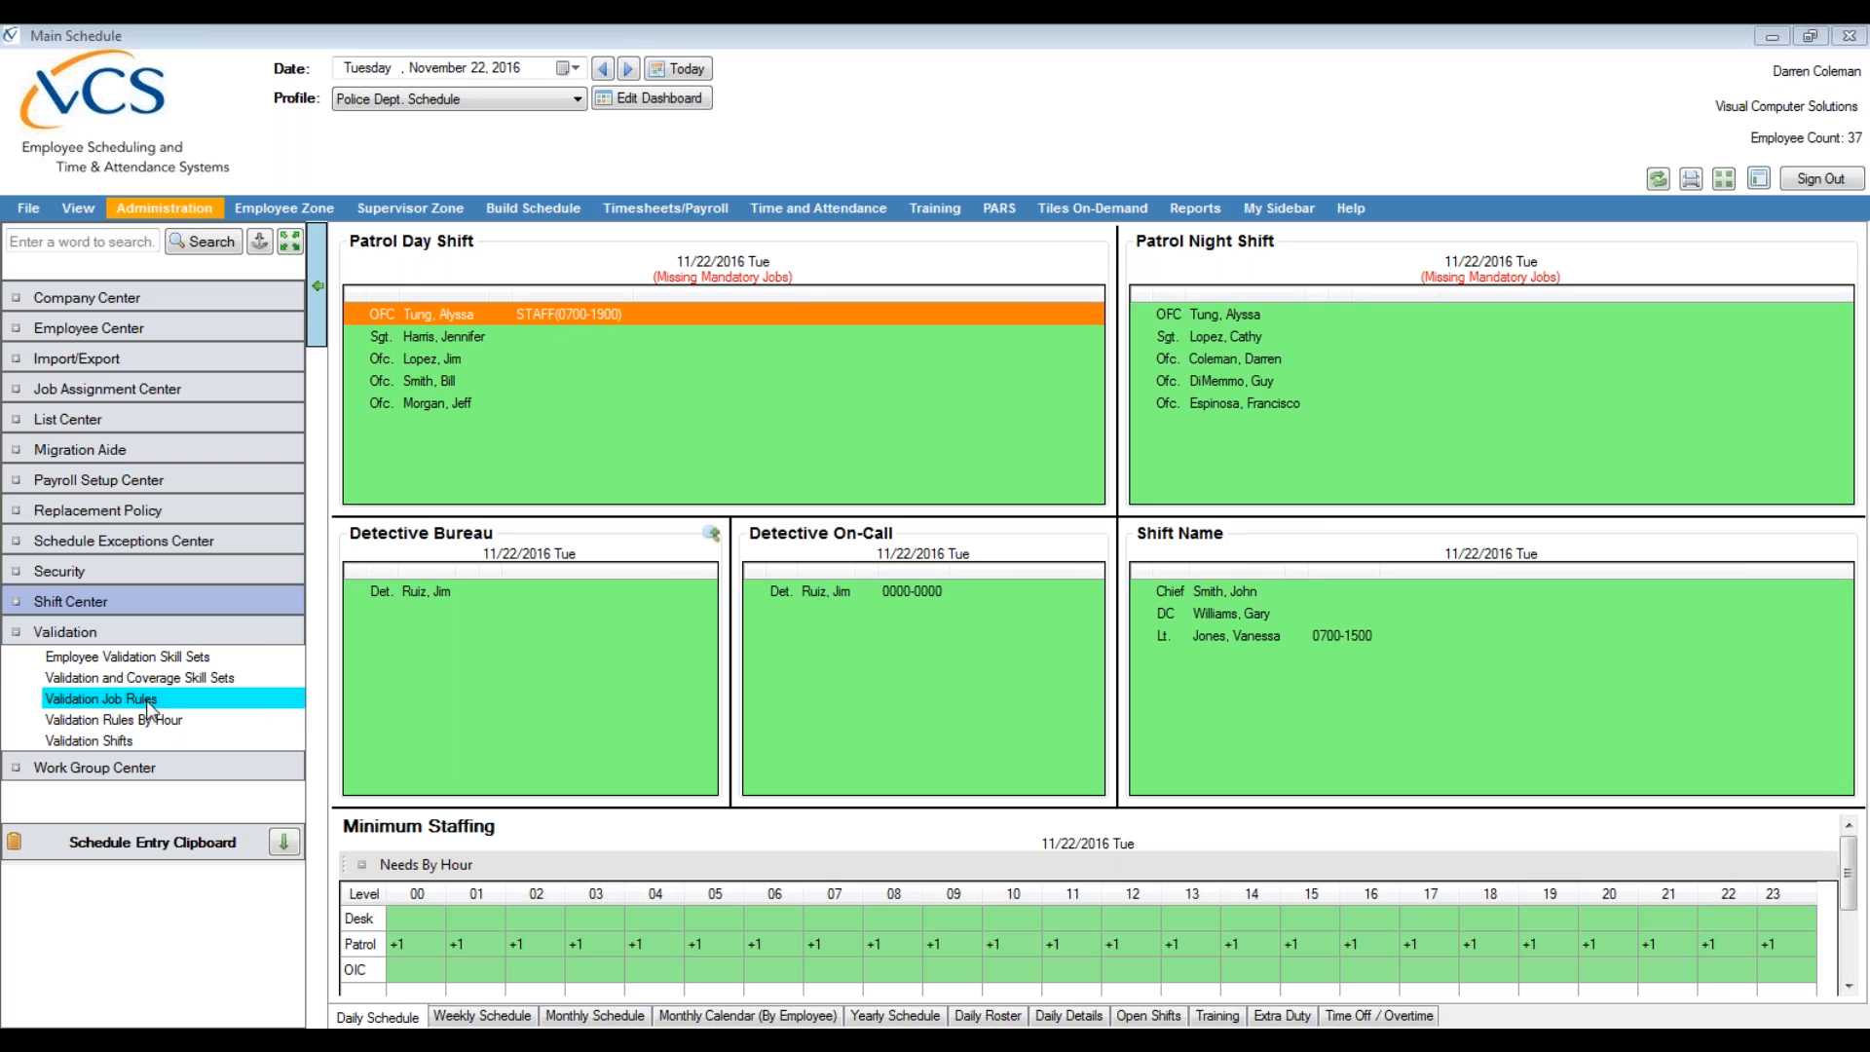
{"action": "left_click", "coordinate": [149, 721]}
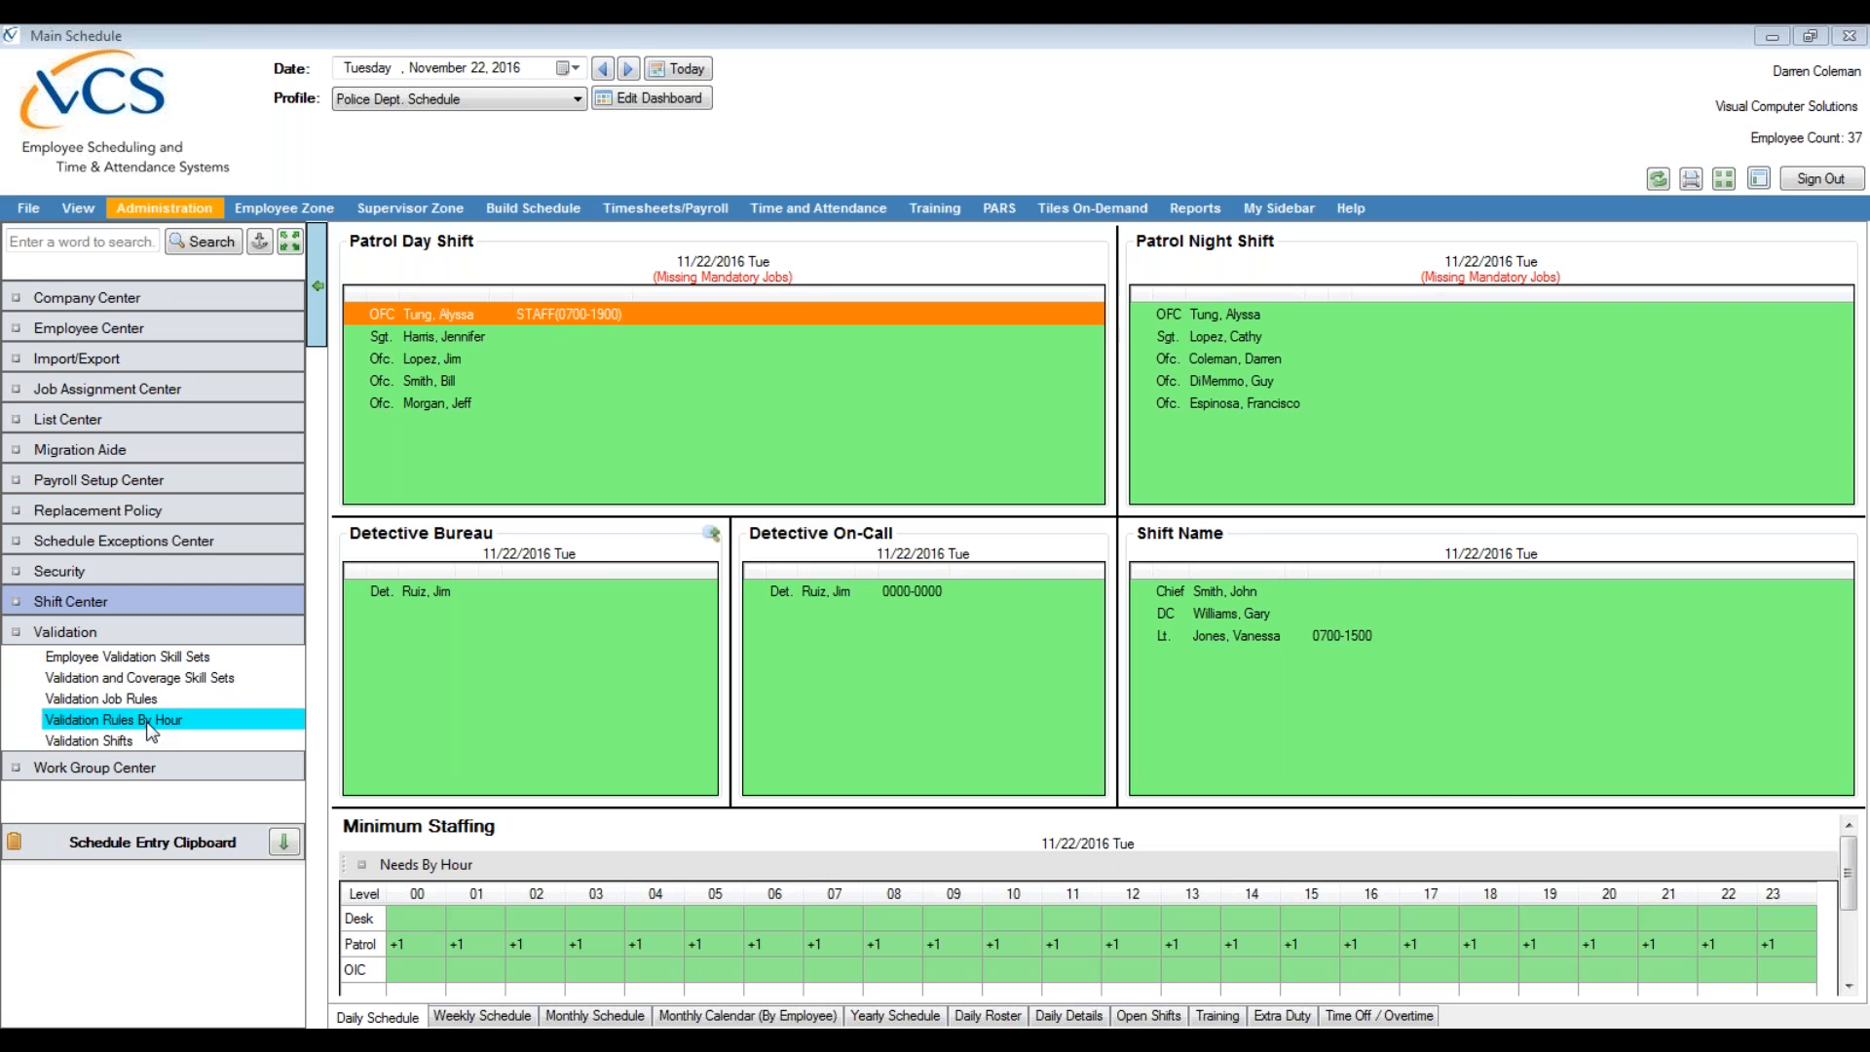
{"action": "left_click", "coordinate": [147, 722]}
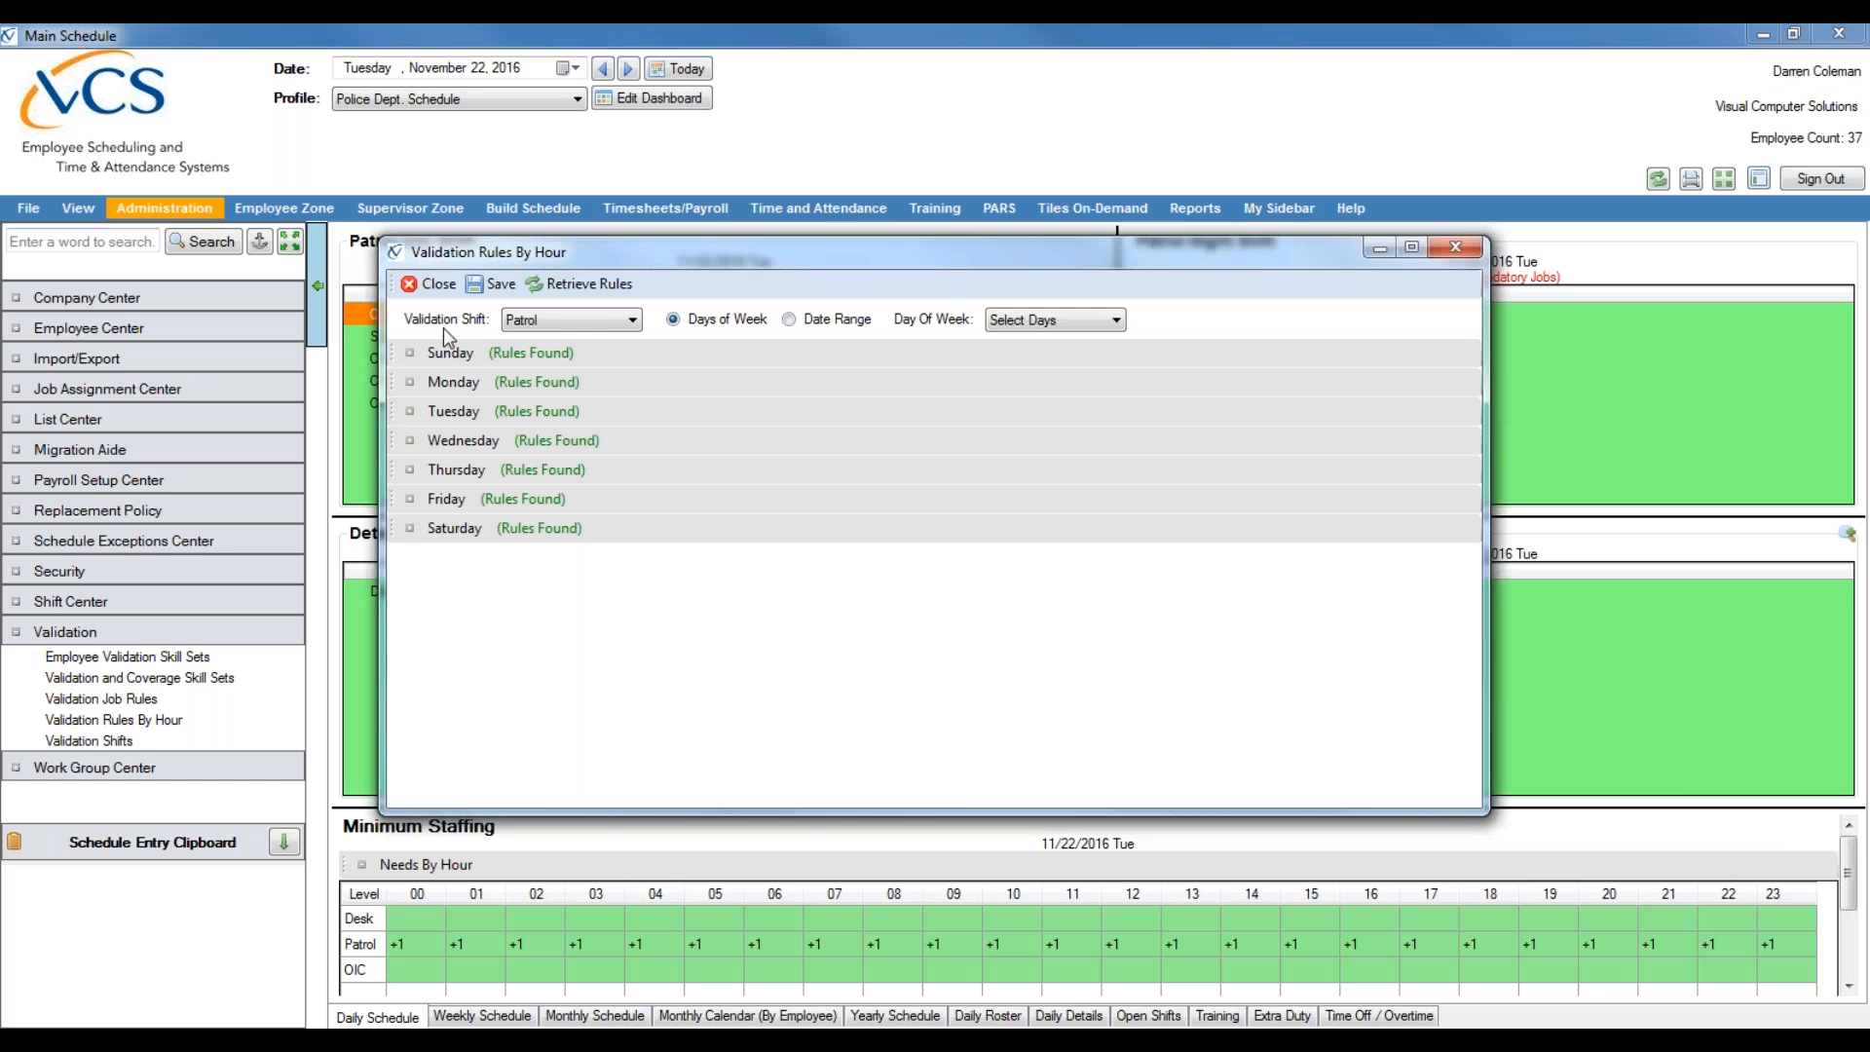
{"action": "left_click", "coordinate": [514, 323]}
{"action": "left_click", "coordinate": [543, 342]}
- Review Sunday's hourly staffing rules, going through the Desk requirements hour by hour, and collapse the day
{"action": "left_click", "coordinate": [410, 354]}
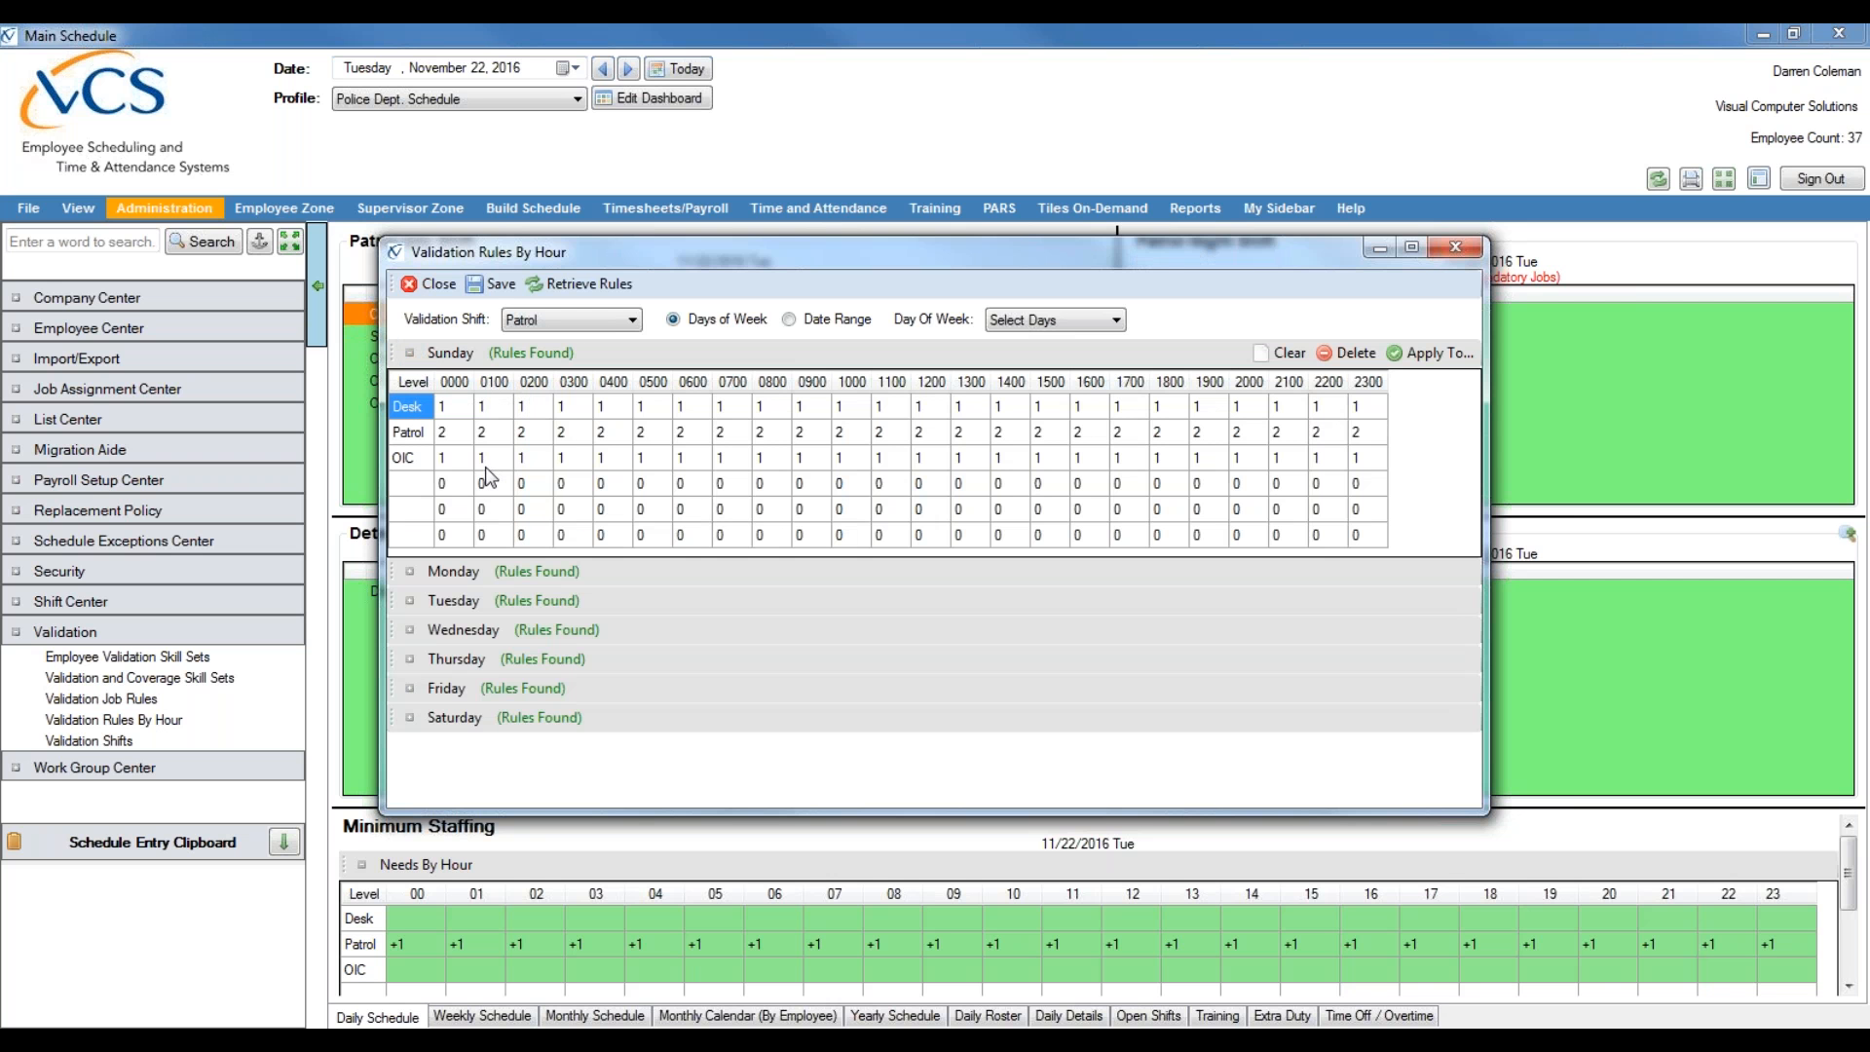
{"action": "left_click", "coordinate": [462, 409]}
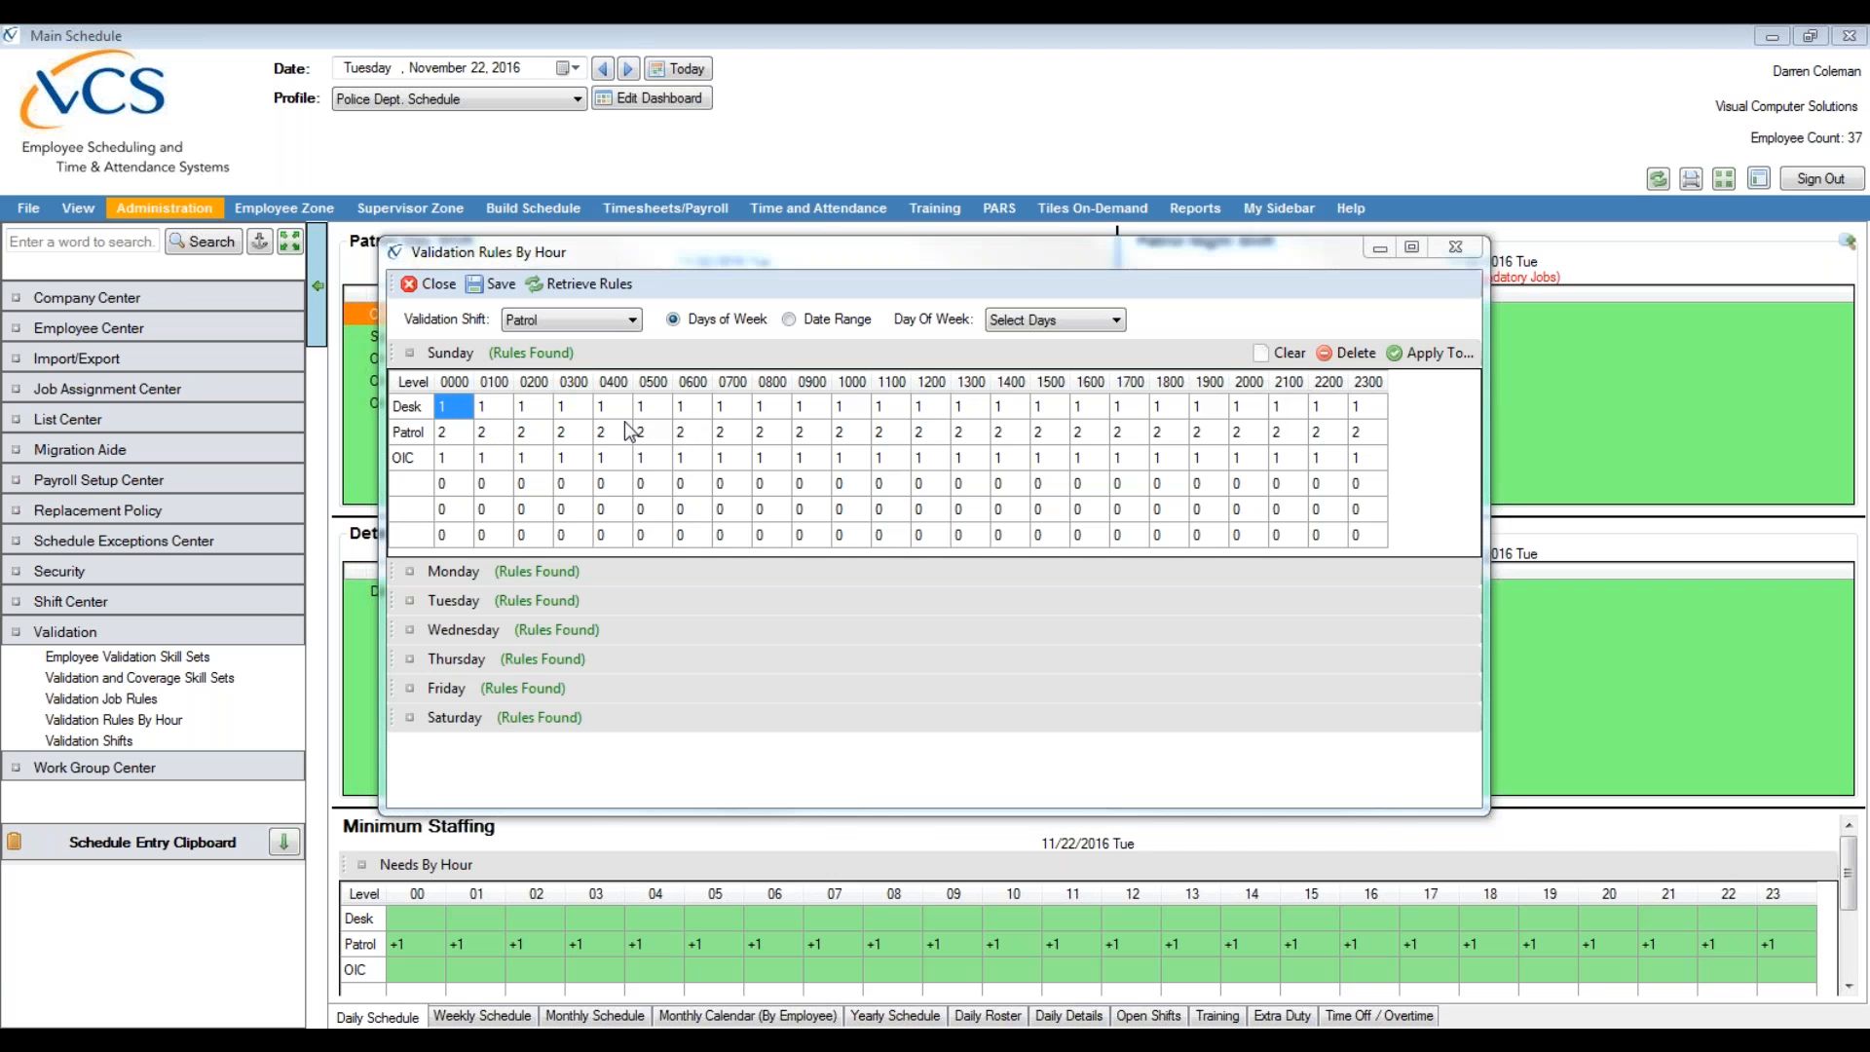
{"action": "left_click", "coordinate": [507, 409]}
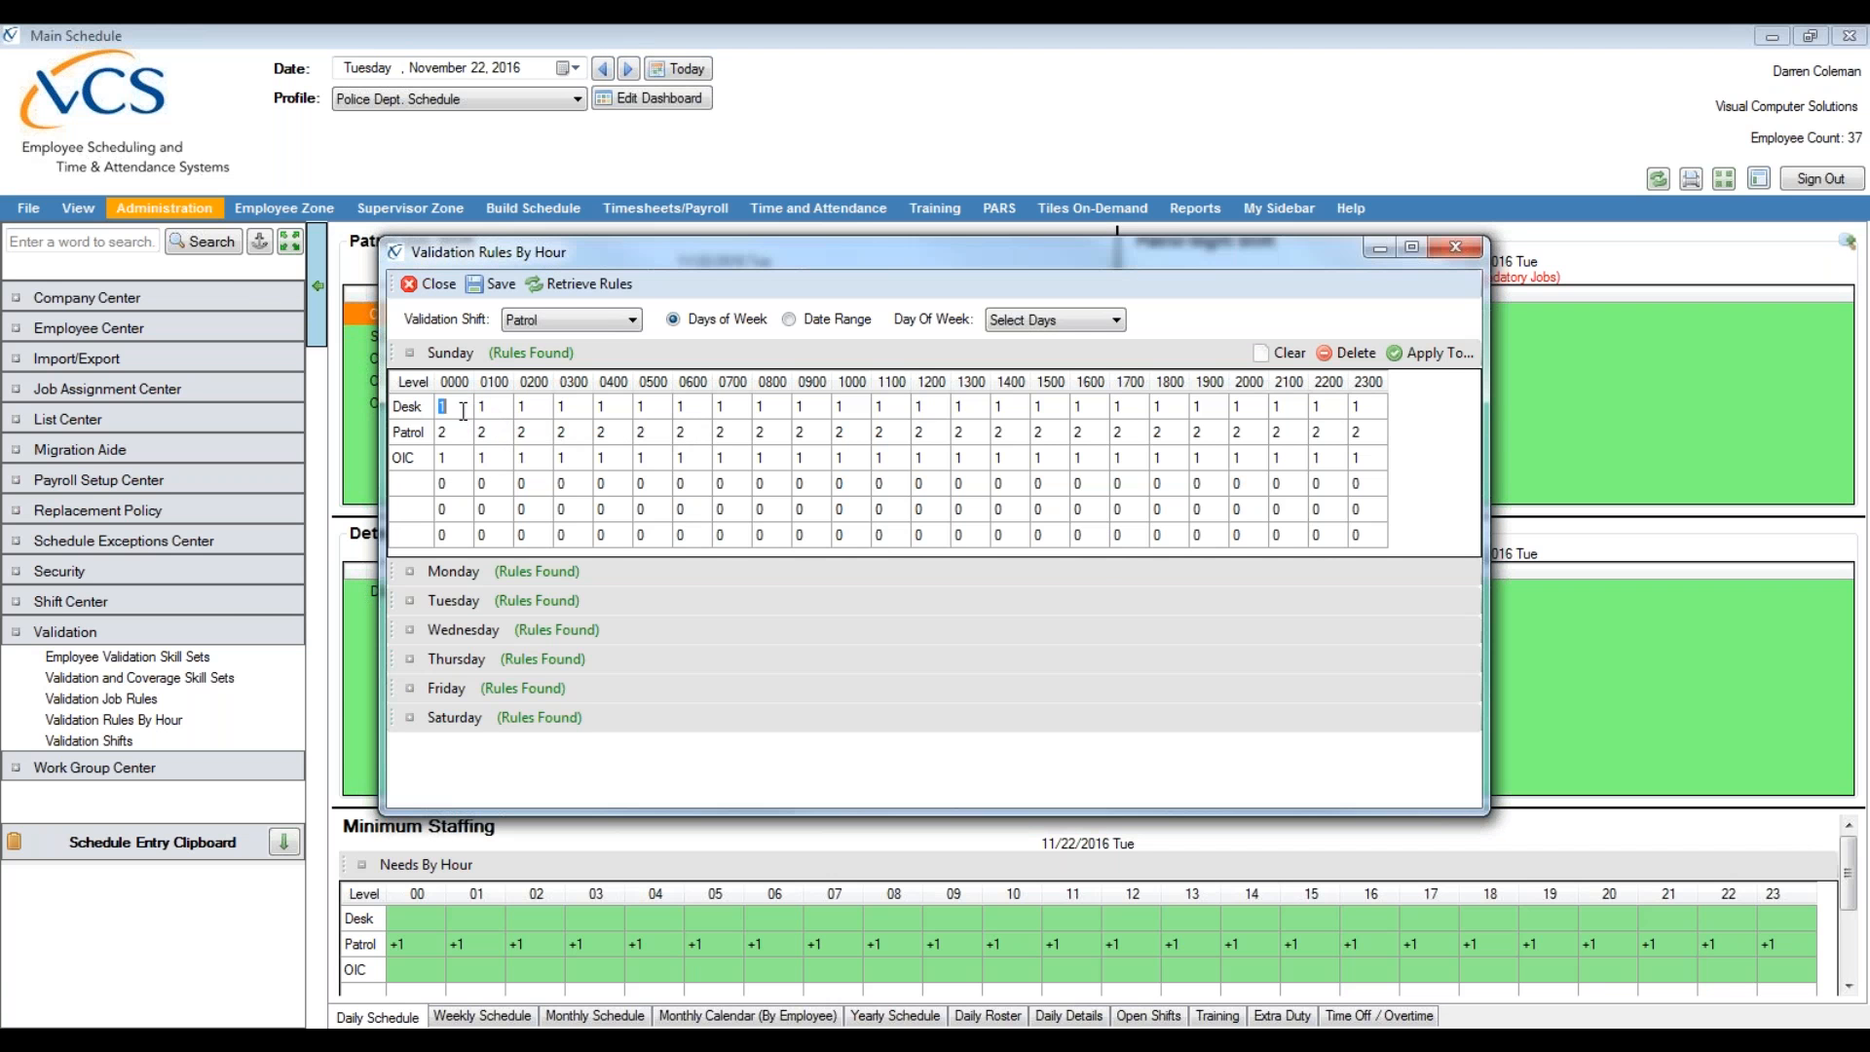
{"action": "left_click", "coordinate": [533, 409]}
{"action": "left_click", "coordinate": [574, 416]}
{"action": "left_click", "coordinate": [690, 421]}
{"action": "left_click", "coordinate": [764, 413]}
{"action": "left_click", "coordinate": [849, 409]}
{"action": "left_click", "coordinate": [883, 414]}
{"action": "left_click", "coordinate": [411, 352]}
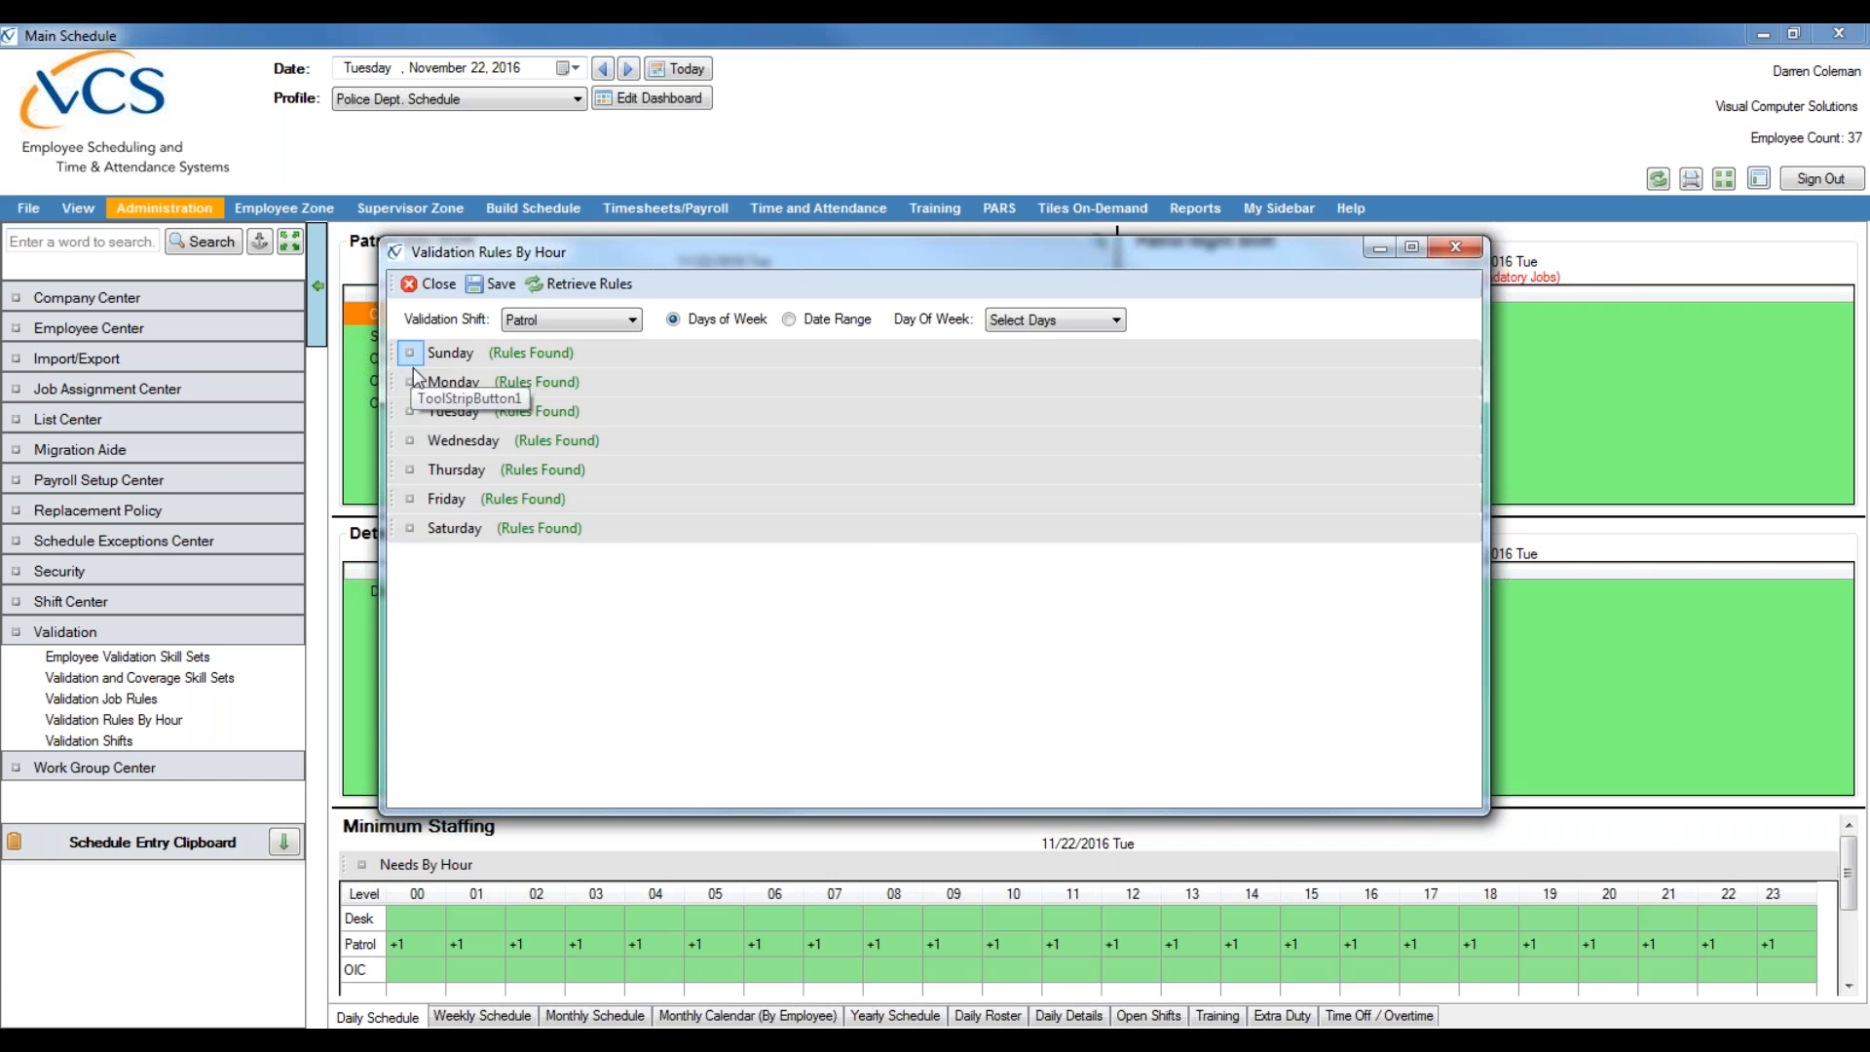
- Set Monday's Patrol requirement to 3 for hours 0700 and 0800, and check Tuesday's hourly rules
{"action": "left_click", "coordinate": [410, 382]}
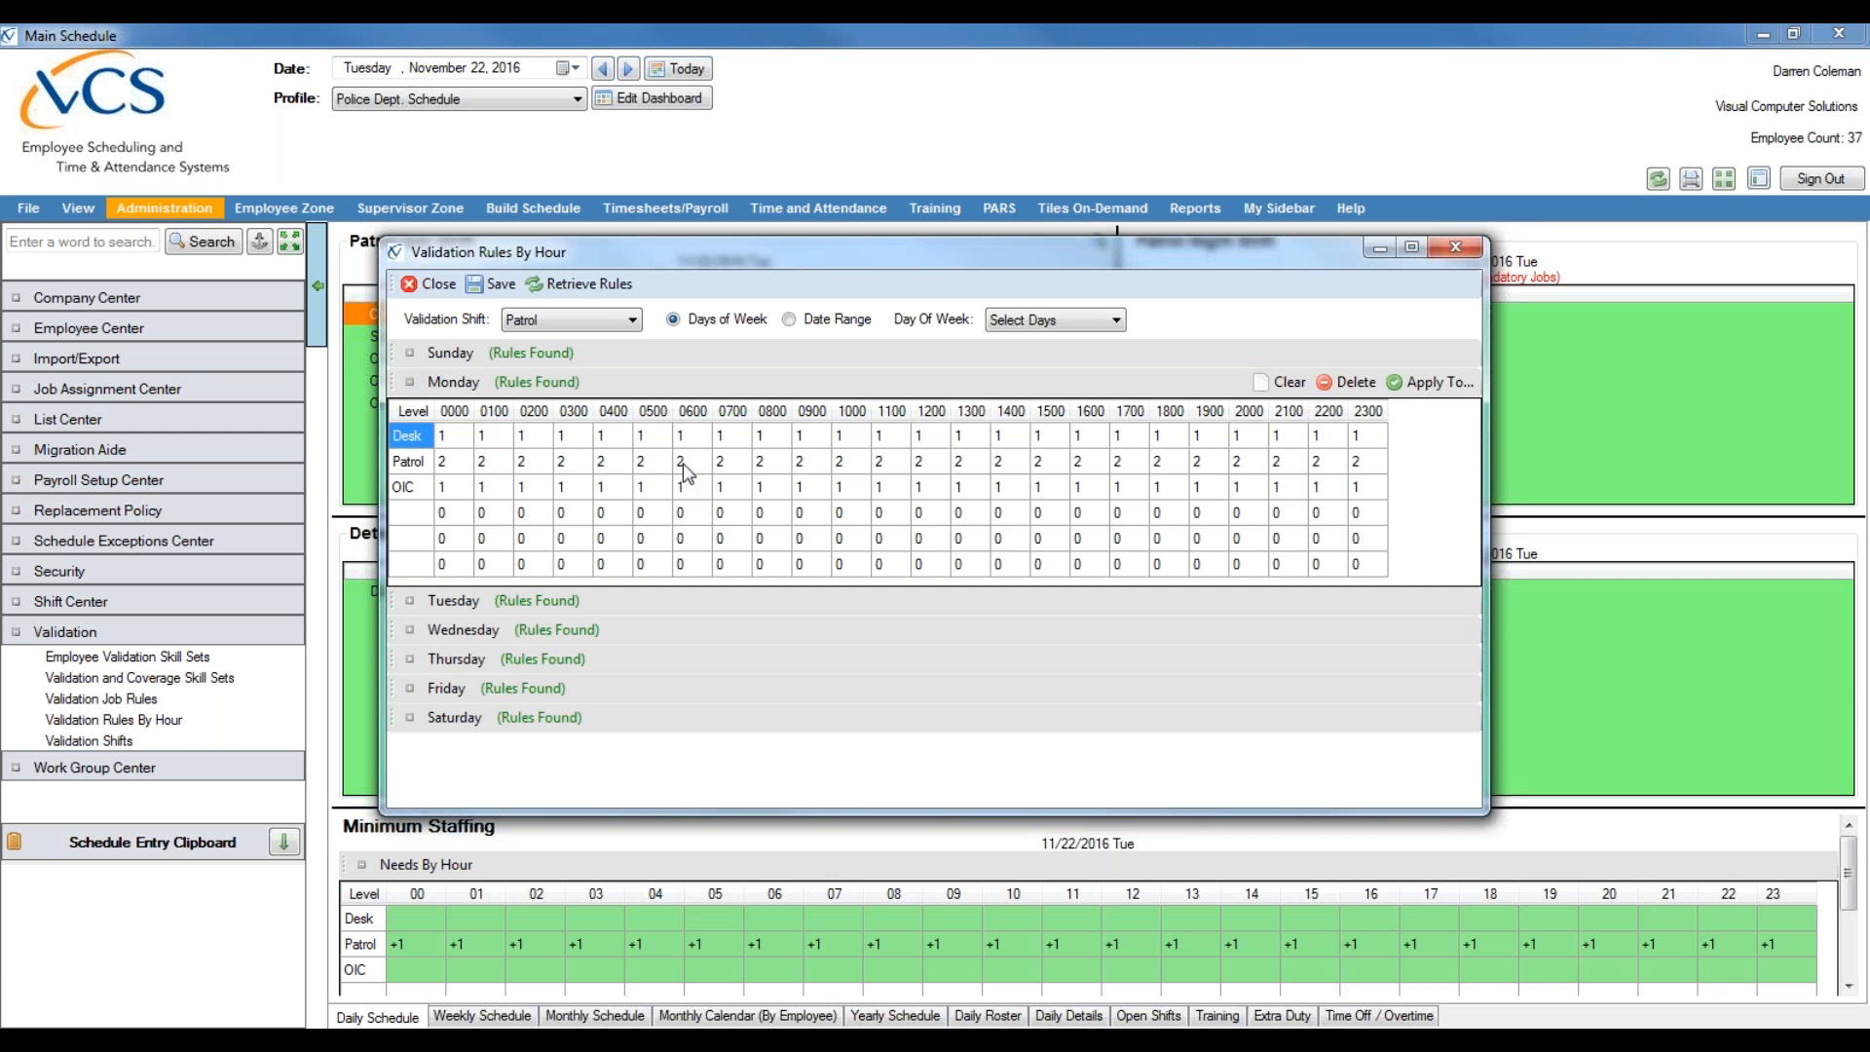
{"action": "left_click", "coordinate": [729, 464]}
{"action": "type", "text": "3"}
{"action": "left_click", "coordinate": [758, 465]}
{"action": "type", "text": "3"}
{"action": "left_click", "coordinate": [409, 386]}
{"action": "left_click", "coordinate": [409, 411]}
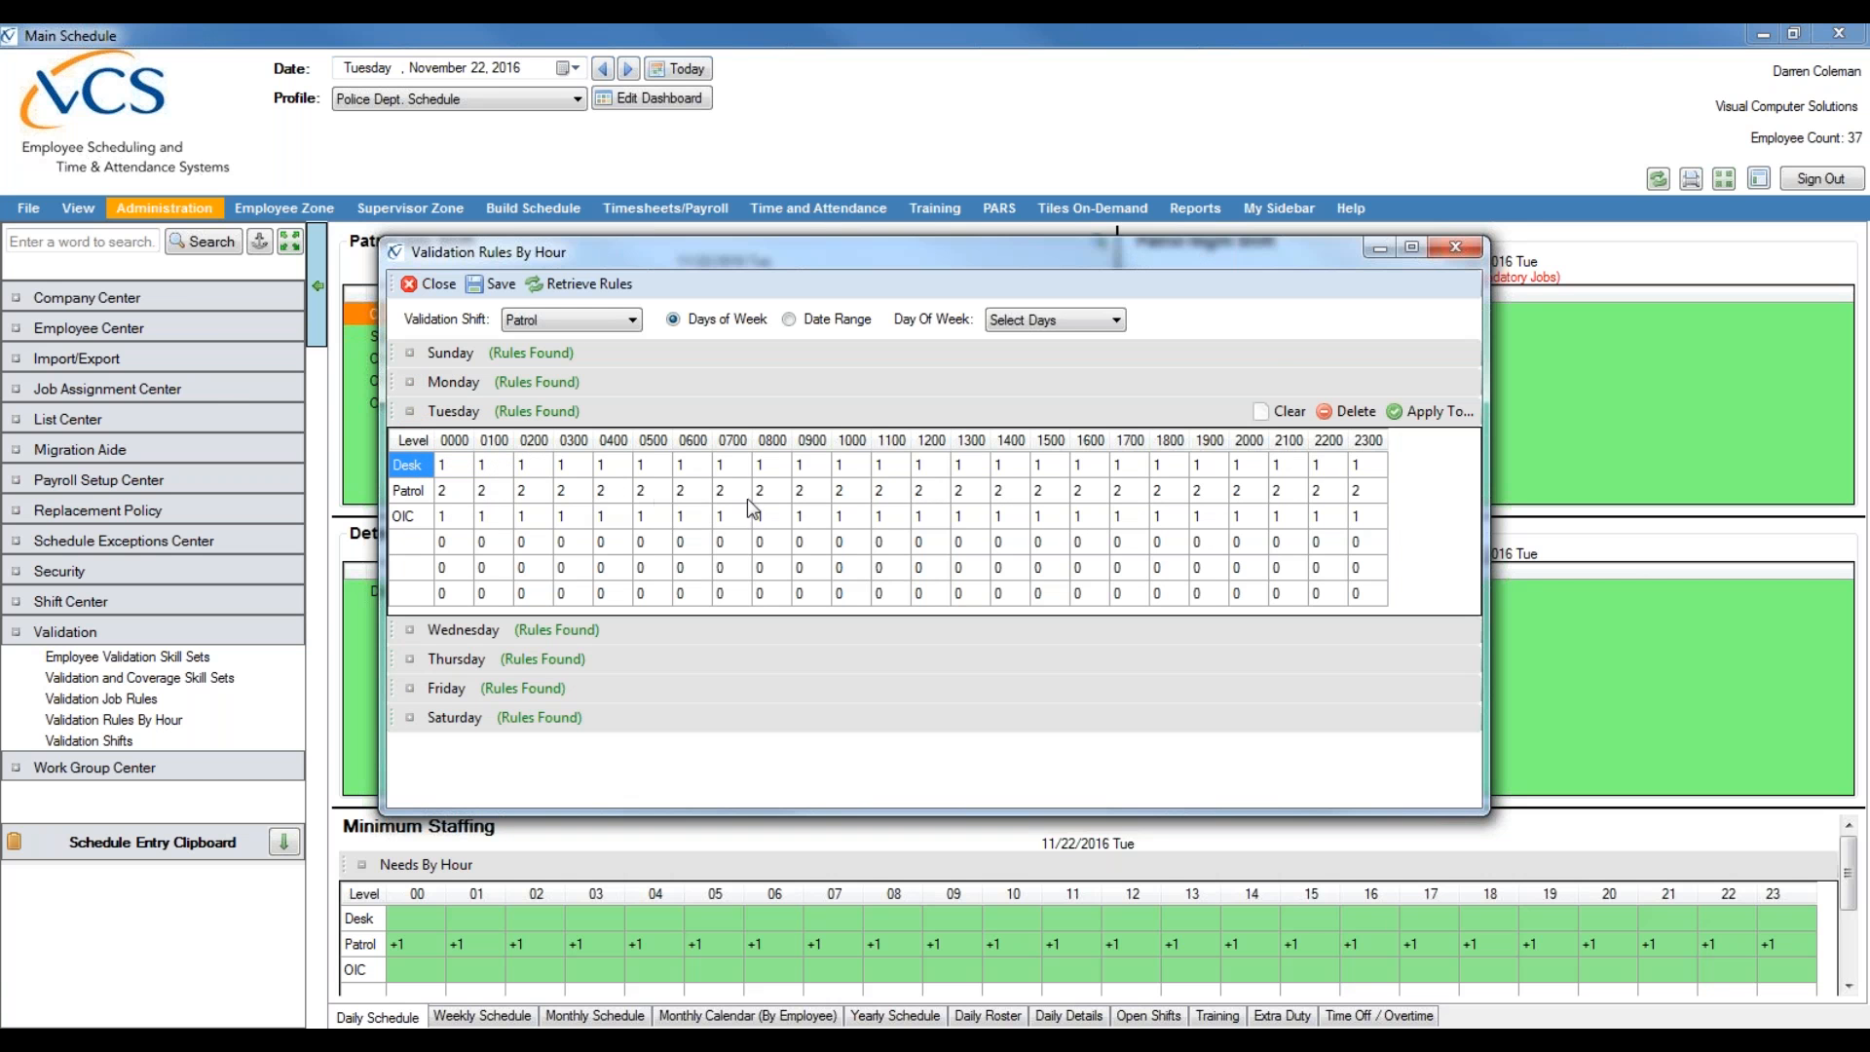
{"action": "left_click", "coordinate": [409, 410]}
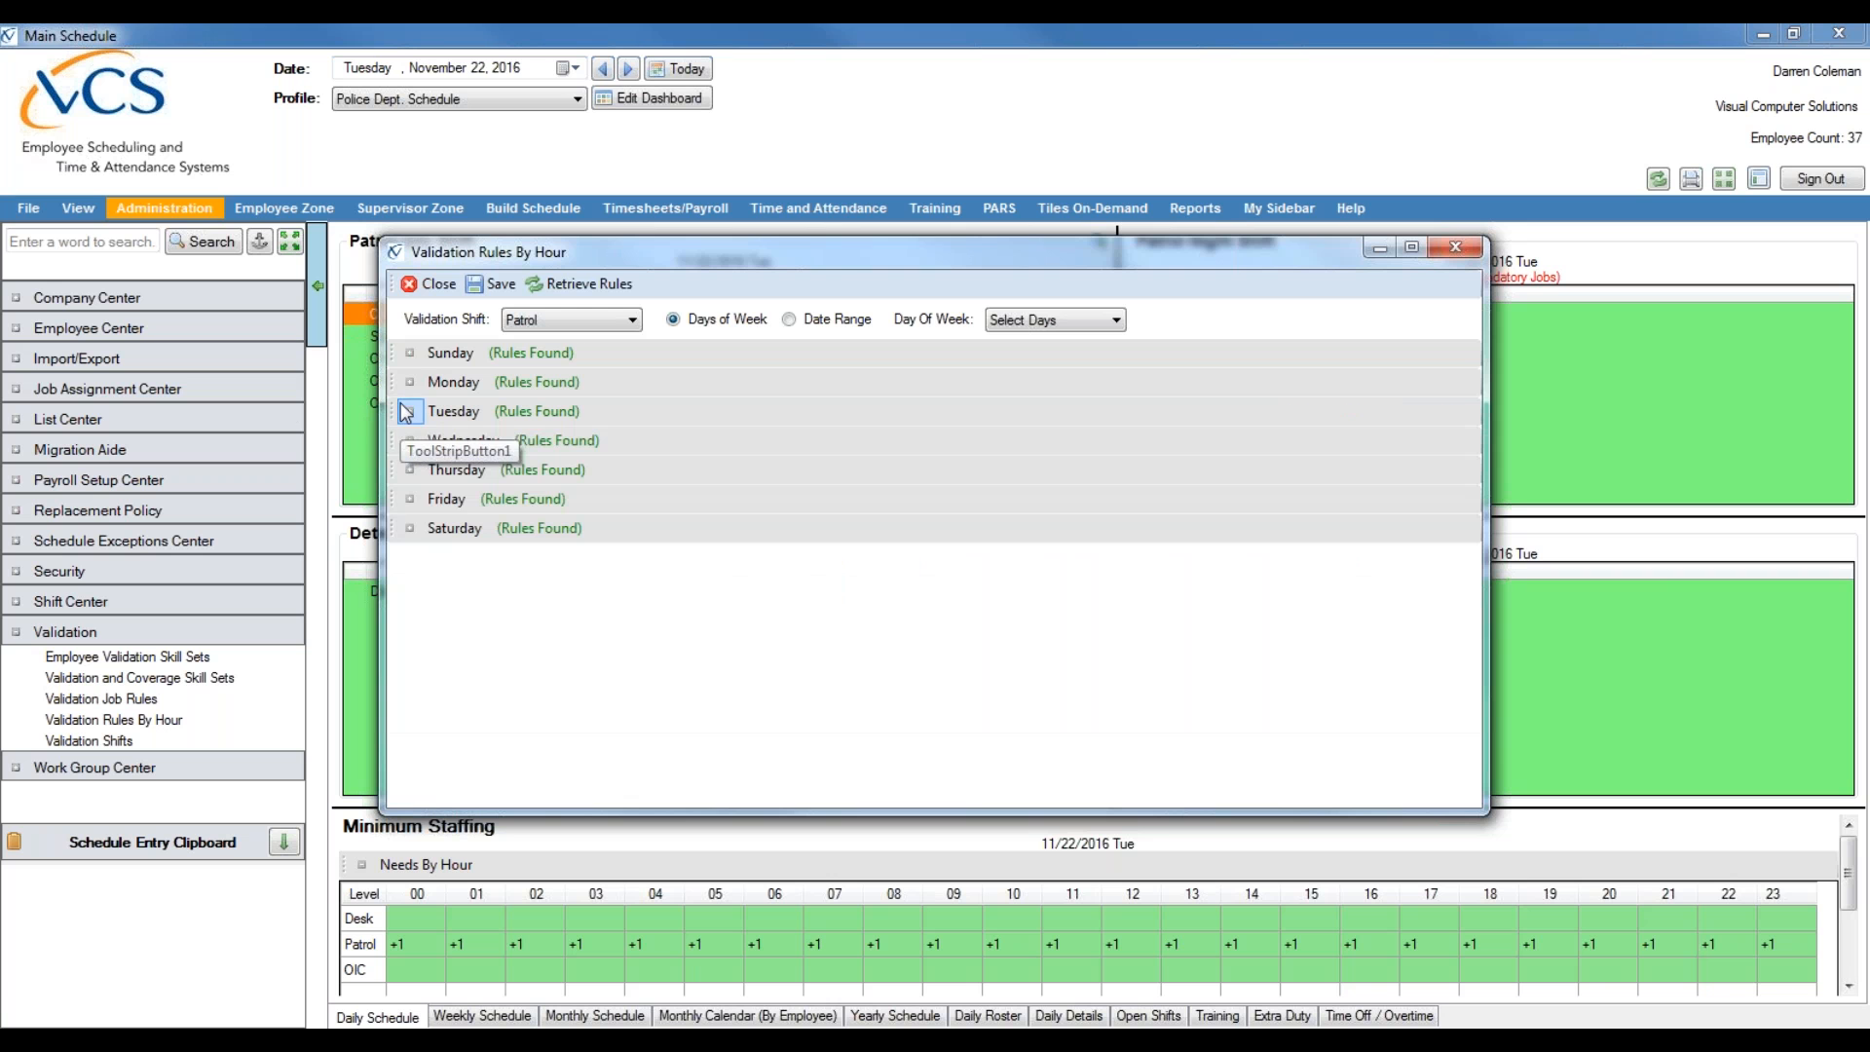
- Set Sunday's Desk requirement to 0 for hours 0000, 0100 and 0200 in the Patrol rules, and collapse the day
{"action": "left_click", "coordinate": [541, 321]}
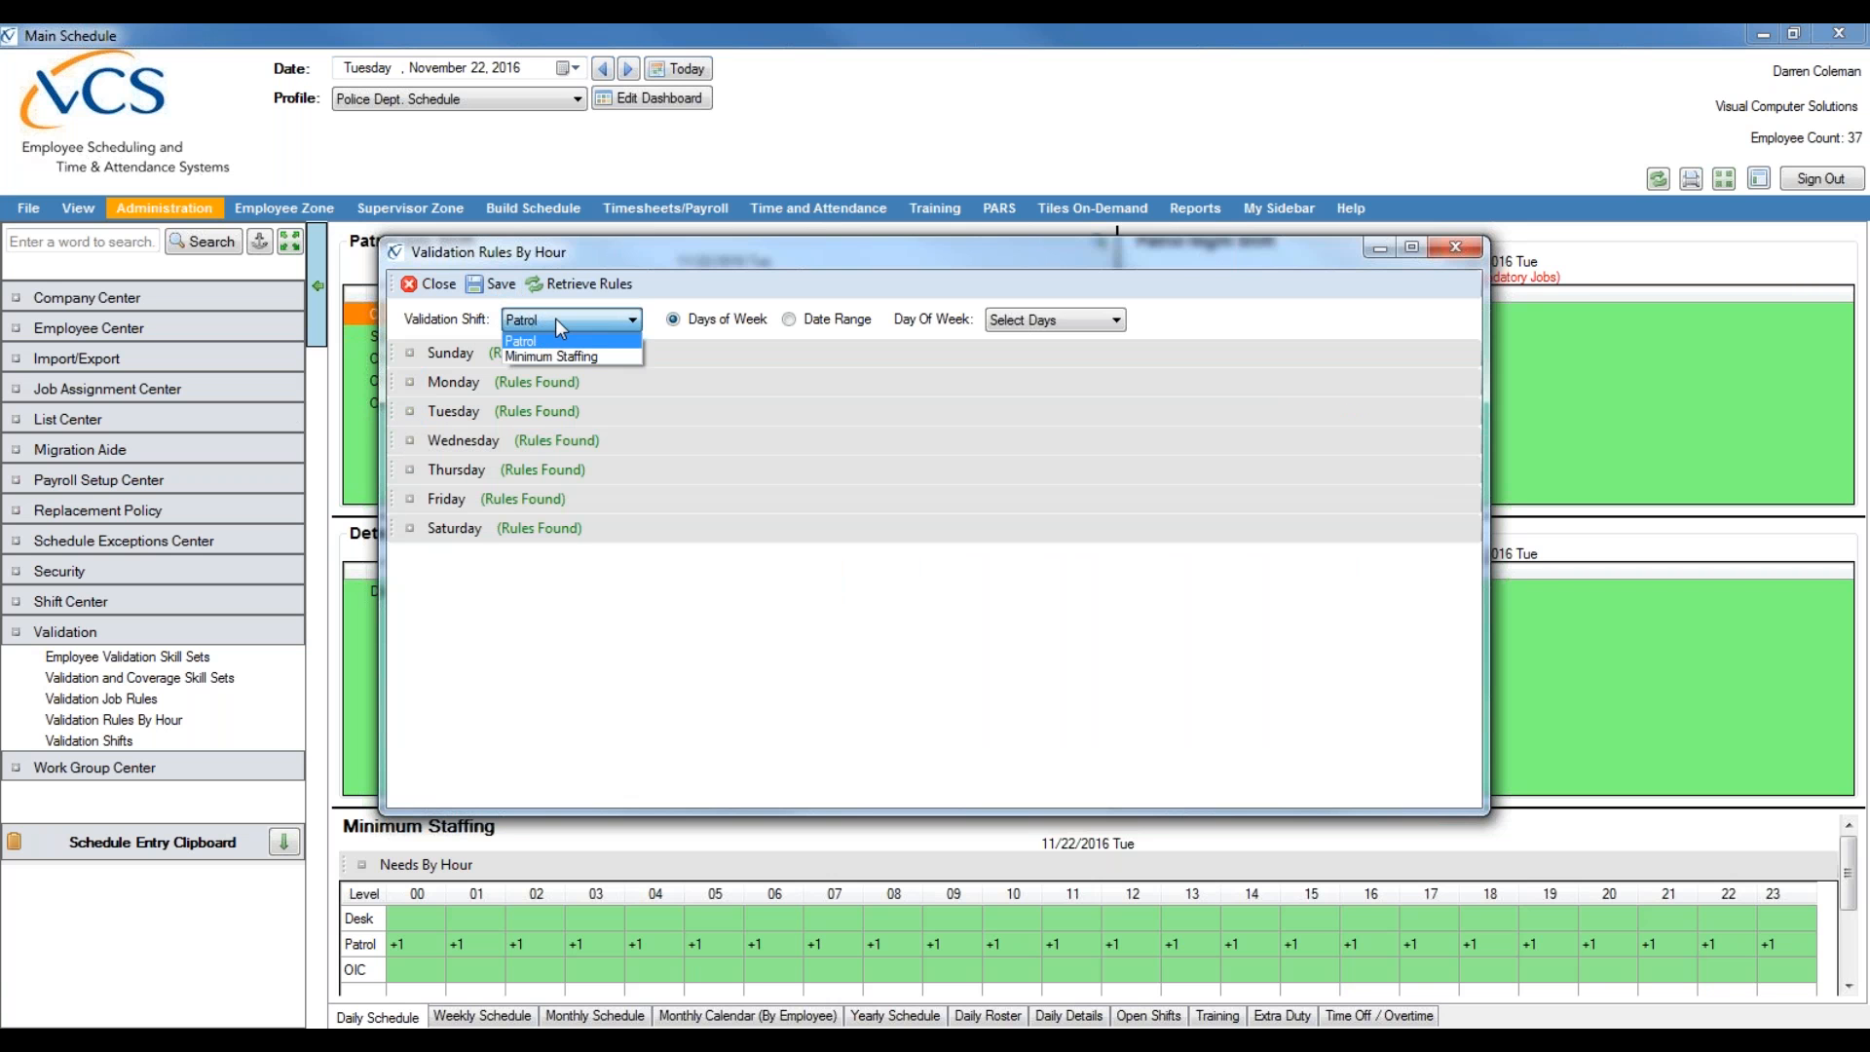
{"action": "left_click", "coordinate": [413, 354]}
{"action": "left_click", "coordinate": [410, 352]}
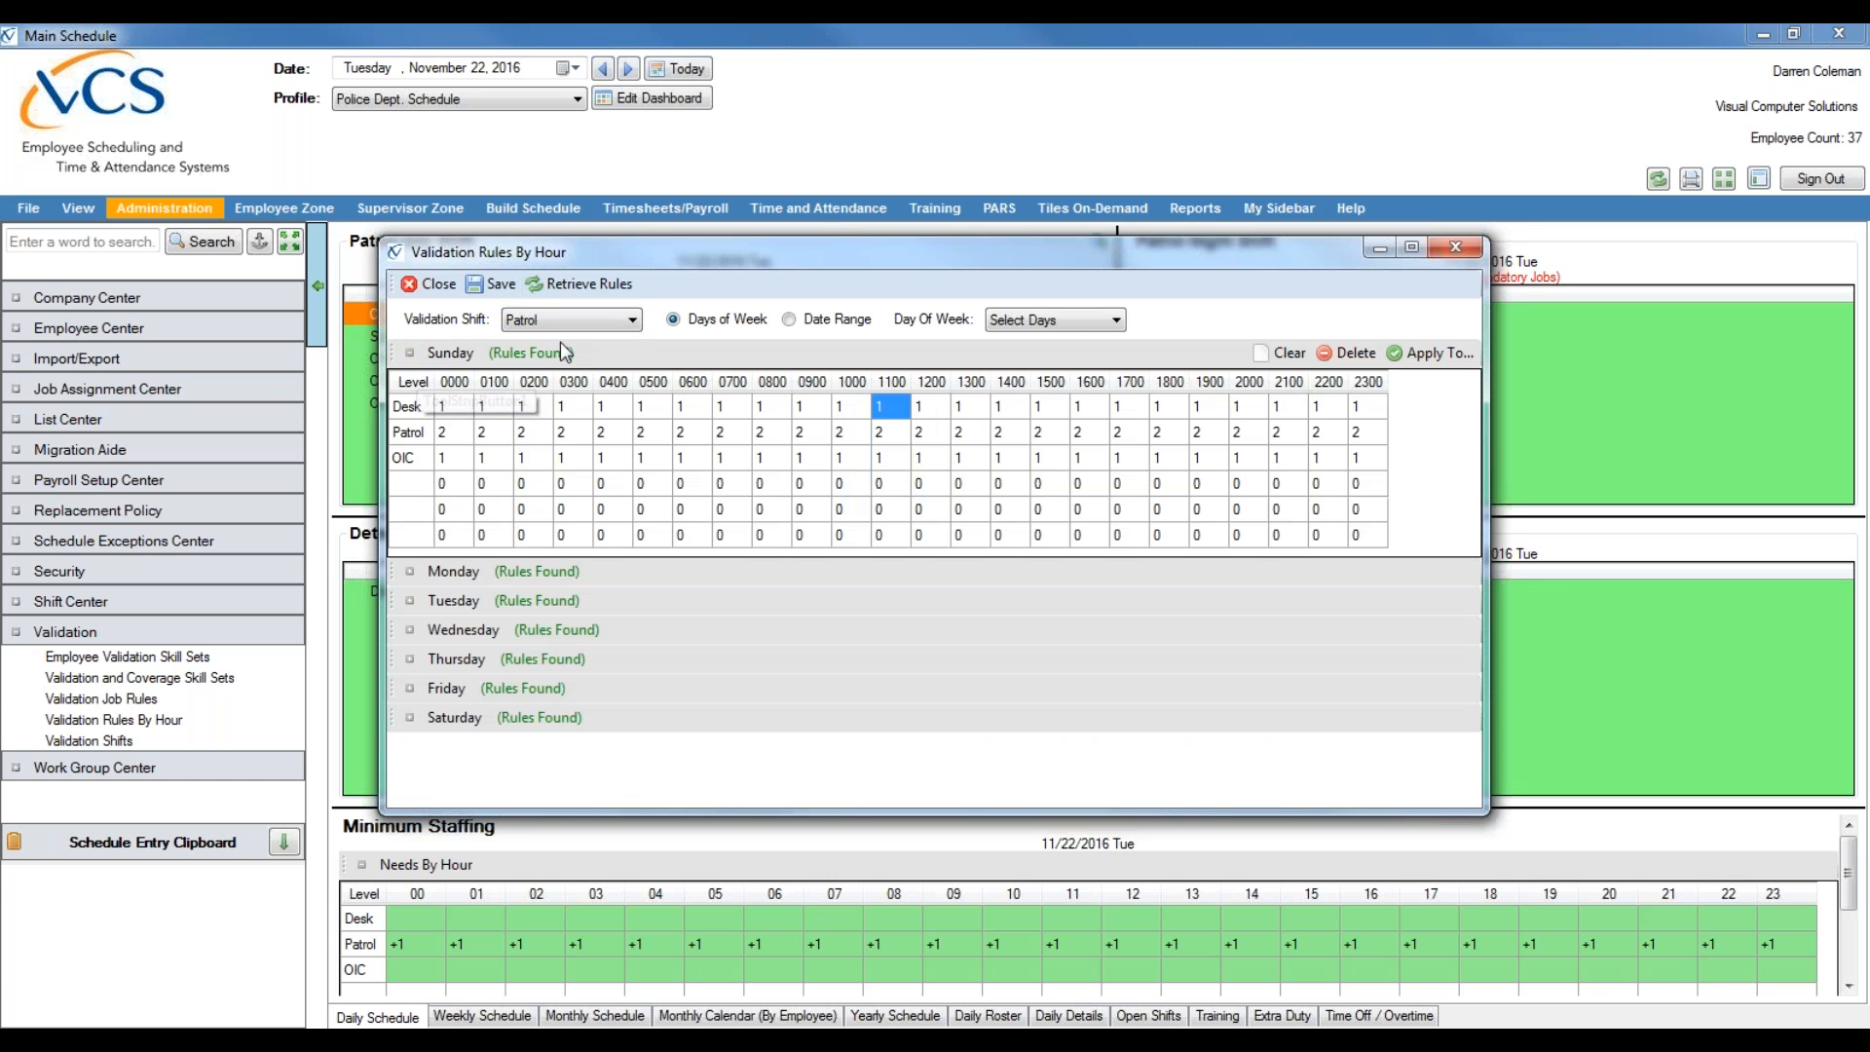
{"action": "left_click", "coordinate": [457, 409]}
{"action": "type", "text": "0"}
{"action": "left_click", "coordinate": [495, 409]}
{"action": "type", "text": "0"}
{"action": "left_click", "coordinate": [529, 409]}
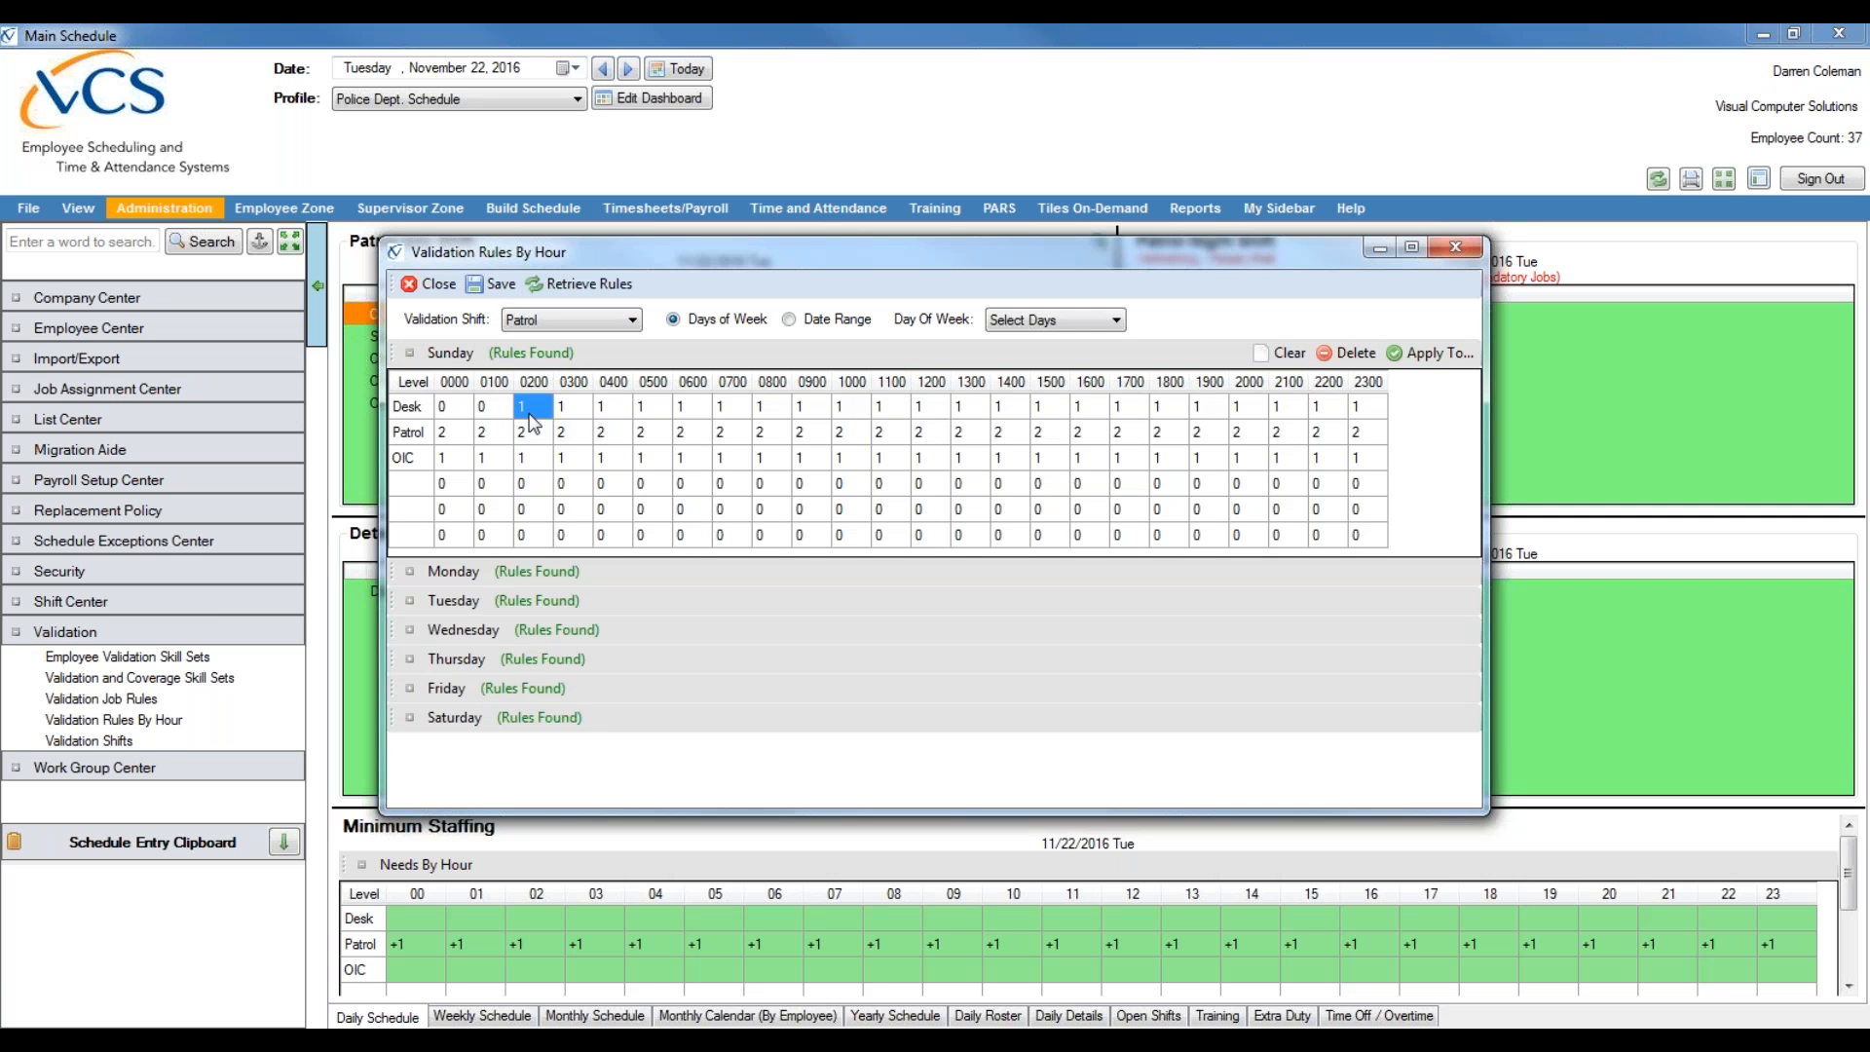
{"action": "type", "text": "0"}
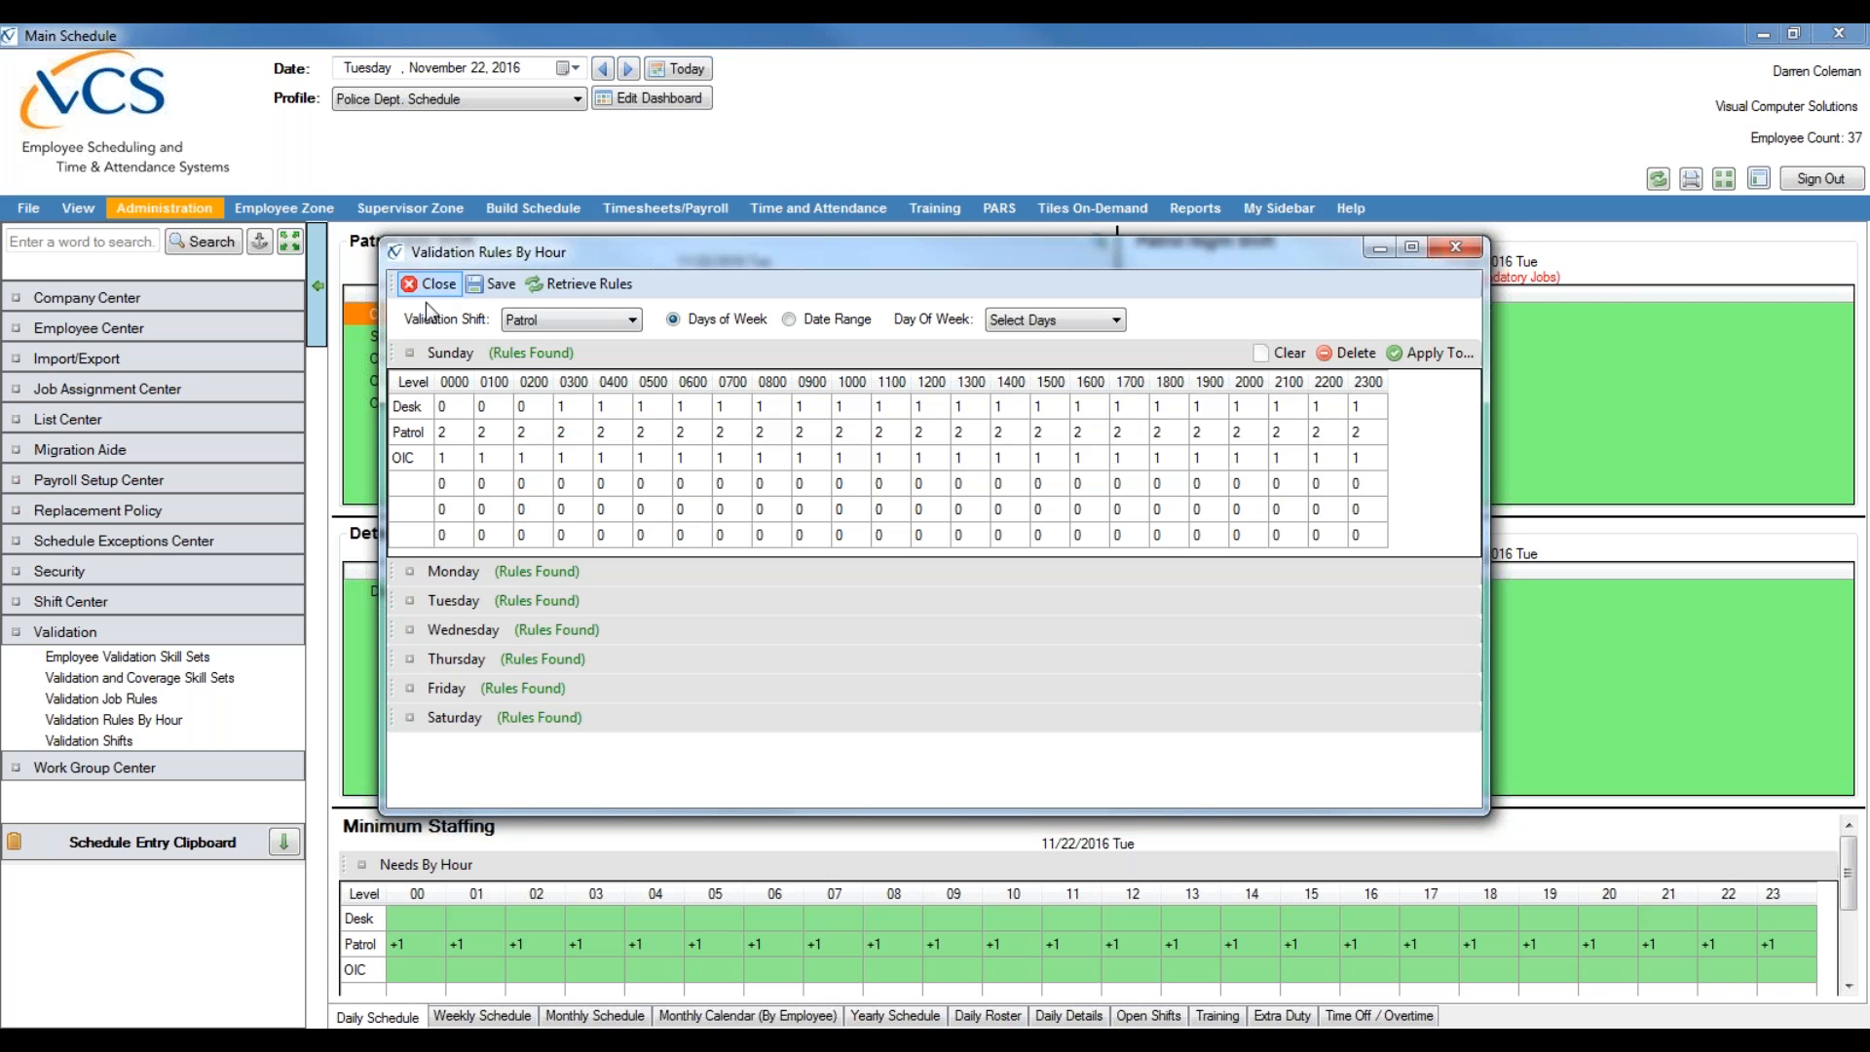
{"action": "left_click", "coordinate": [403, 354]}
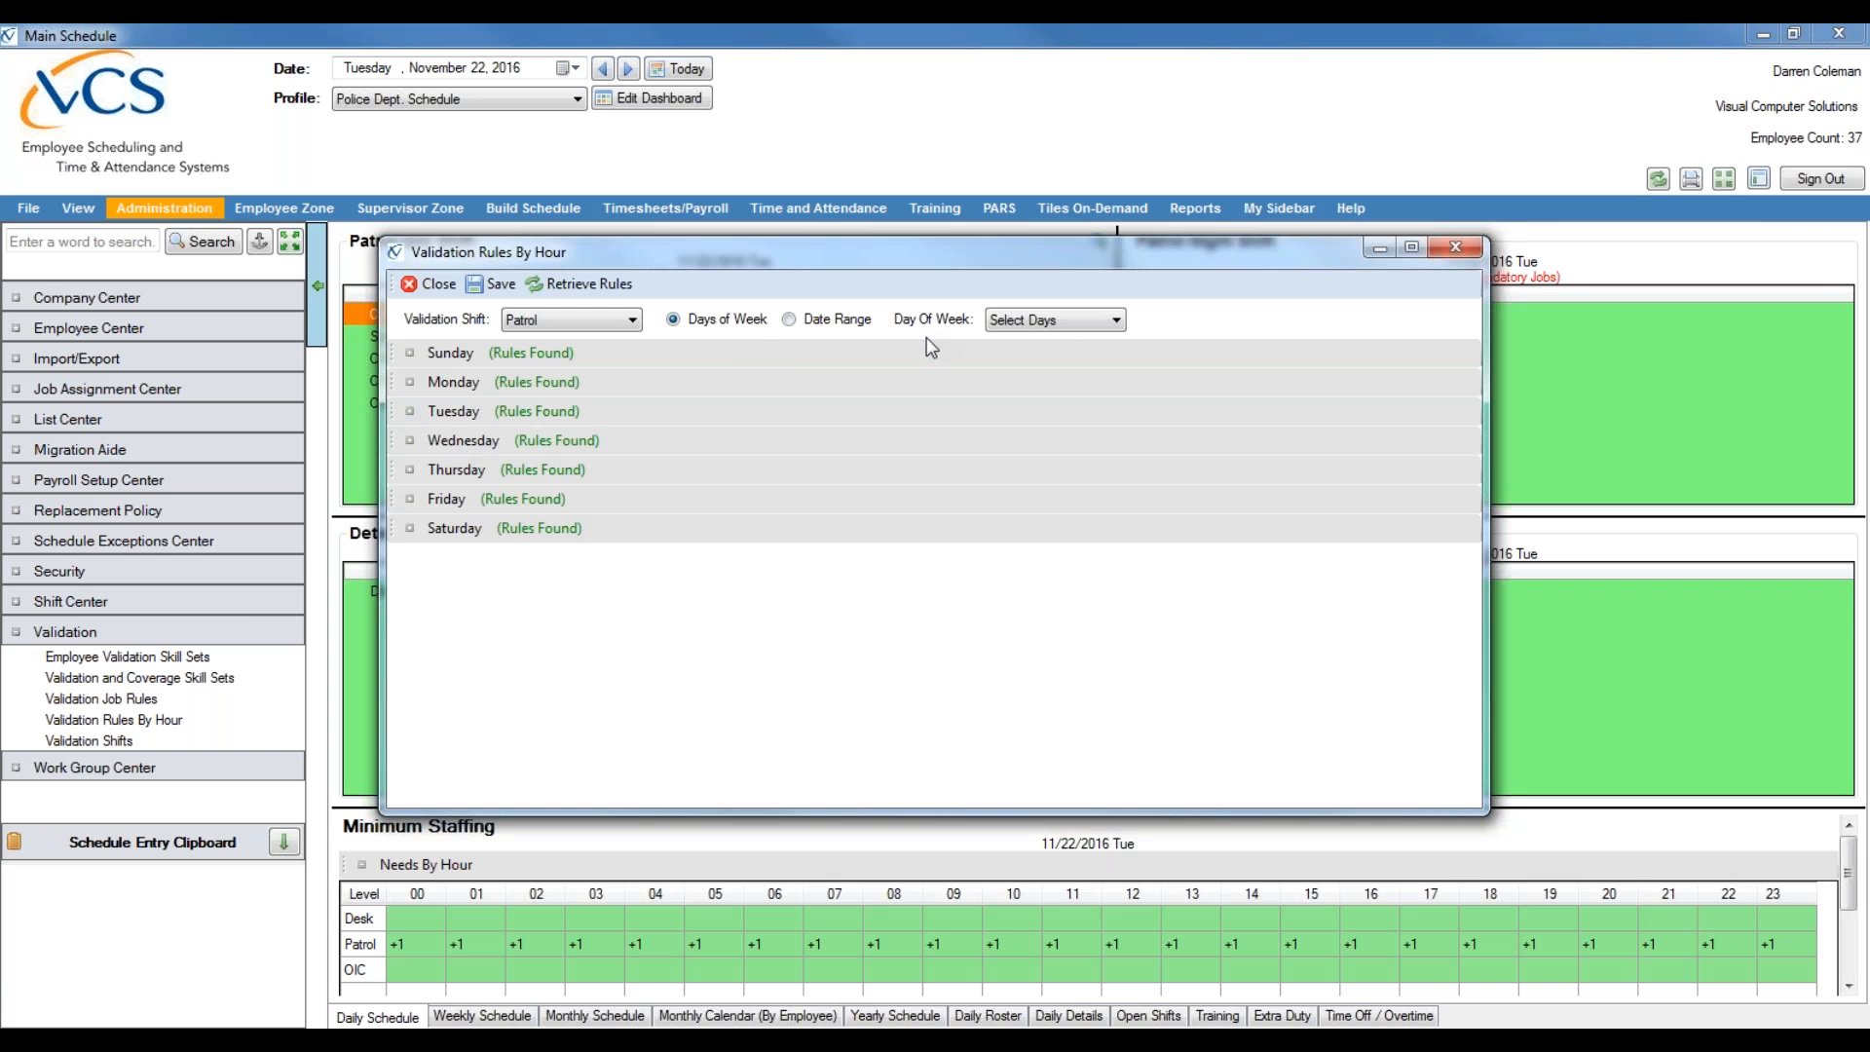
- Show the Patrol hourly rules grid for all days of the week and open it for viewing
{"action": "left_click", "coordinate": [1013, 321]}
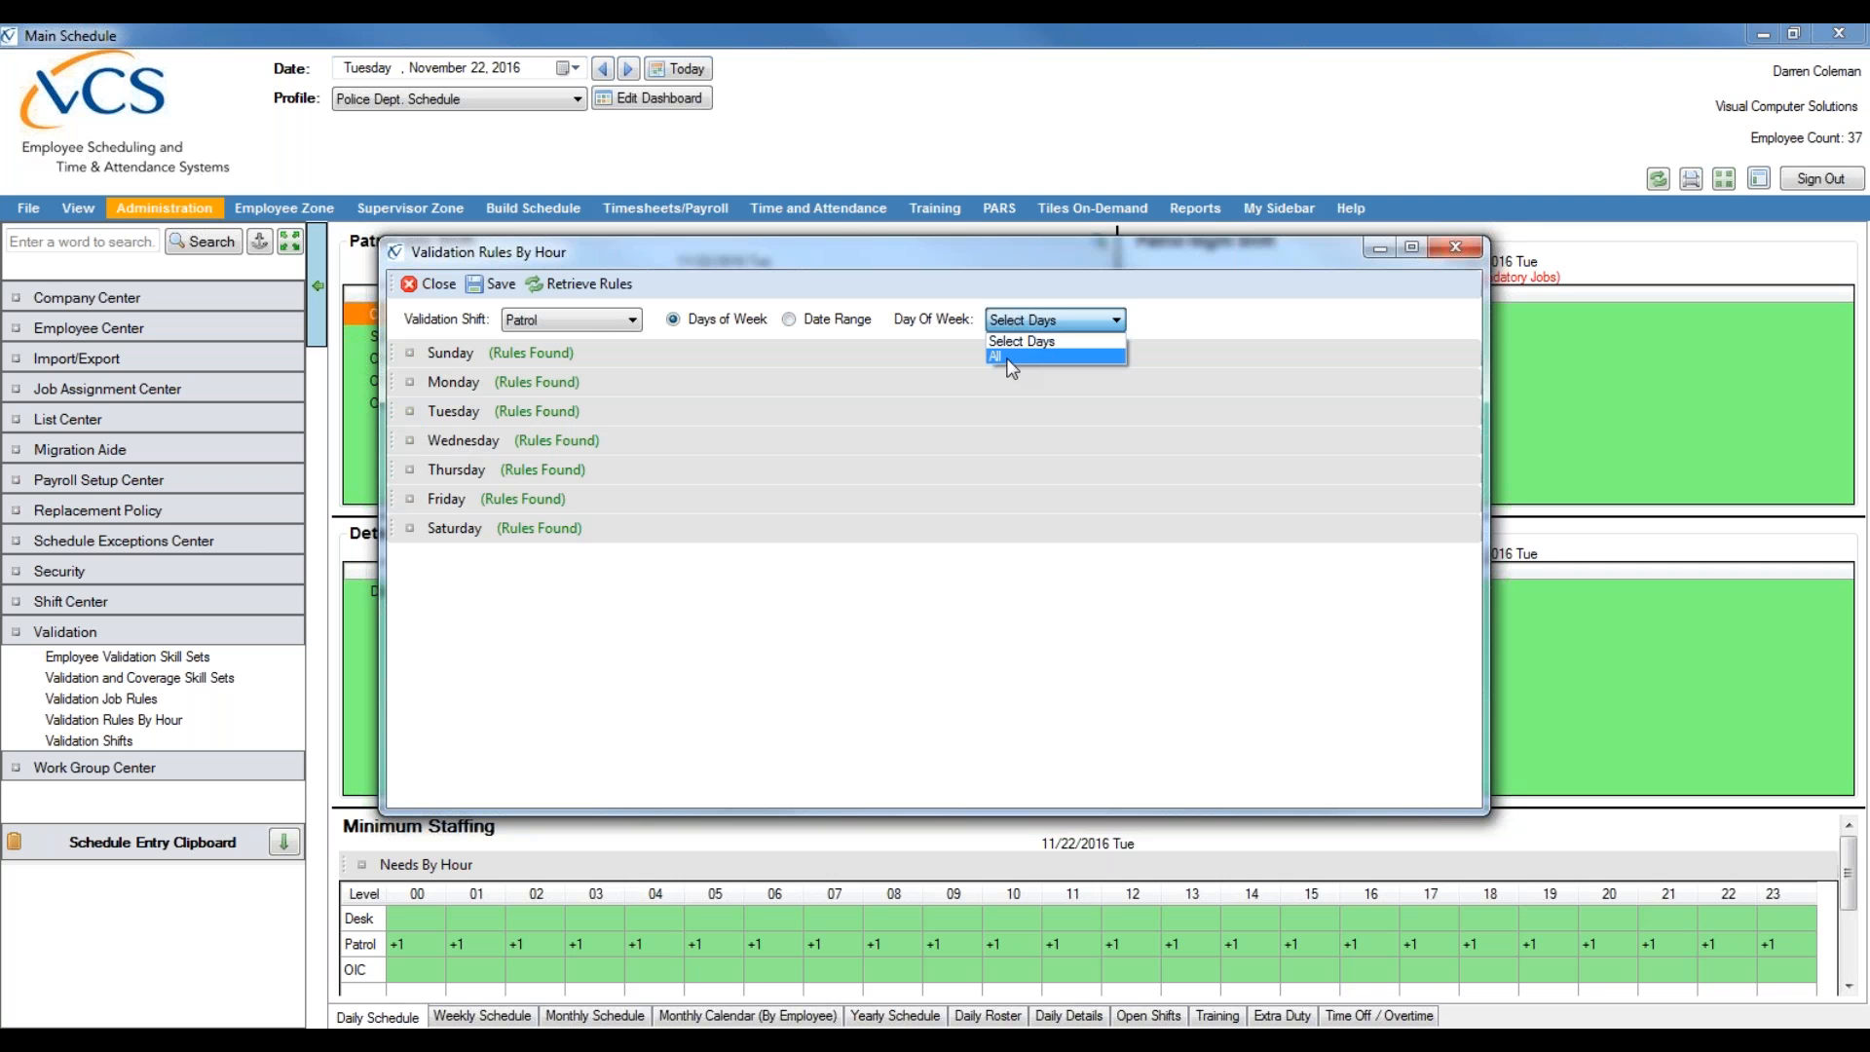
{"action": "left_click", "coordinate": [1011, 356]}
{"action": "left_click", "coordinate": [417, 356]}
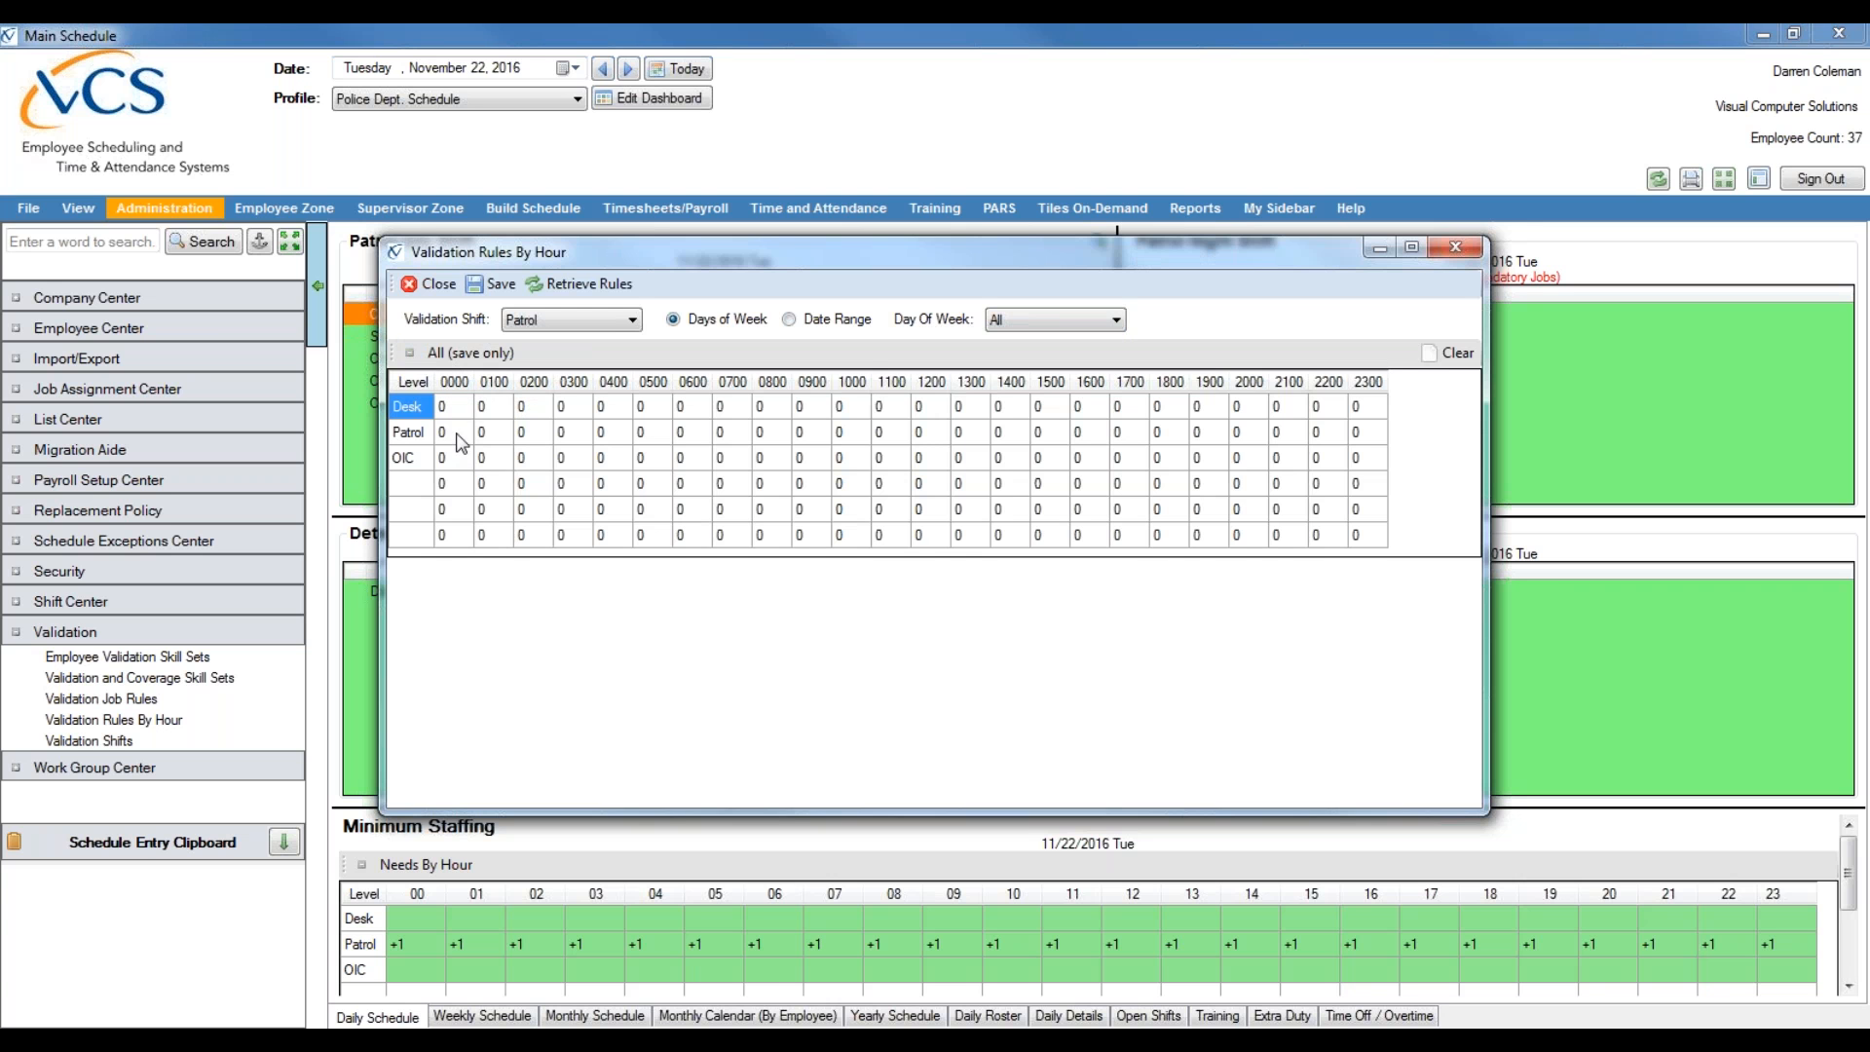
- Go through the Patrol row from hour 0000 to 0700 in the all-days grid and close Validation Rules By Hour
{"action": "left_click", "coordinate": [455, 433]}
{"action": "left_click", "coordinate": [484, 426]}
{"action": "left_click", "coordinate": [524, 417]}
{"action": "left_click", "coordinate": [467, 428]}
{"action": "left_click", "coordinate": [525, 430]}
{"action": "left_click", "coordinate": [613, 442]}
{"action": "left_click", "coordinate": [669, 425]}
{"action": "left_click", "coordinate": [724, 432]}
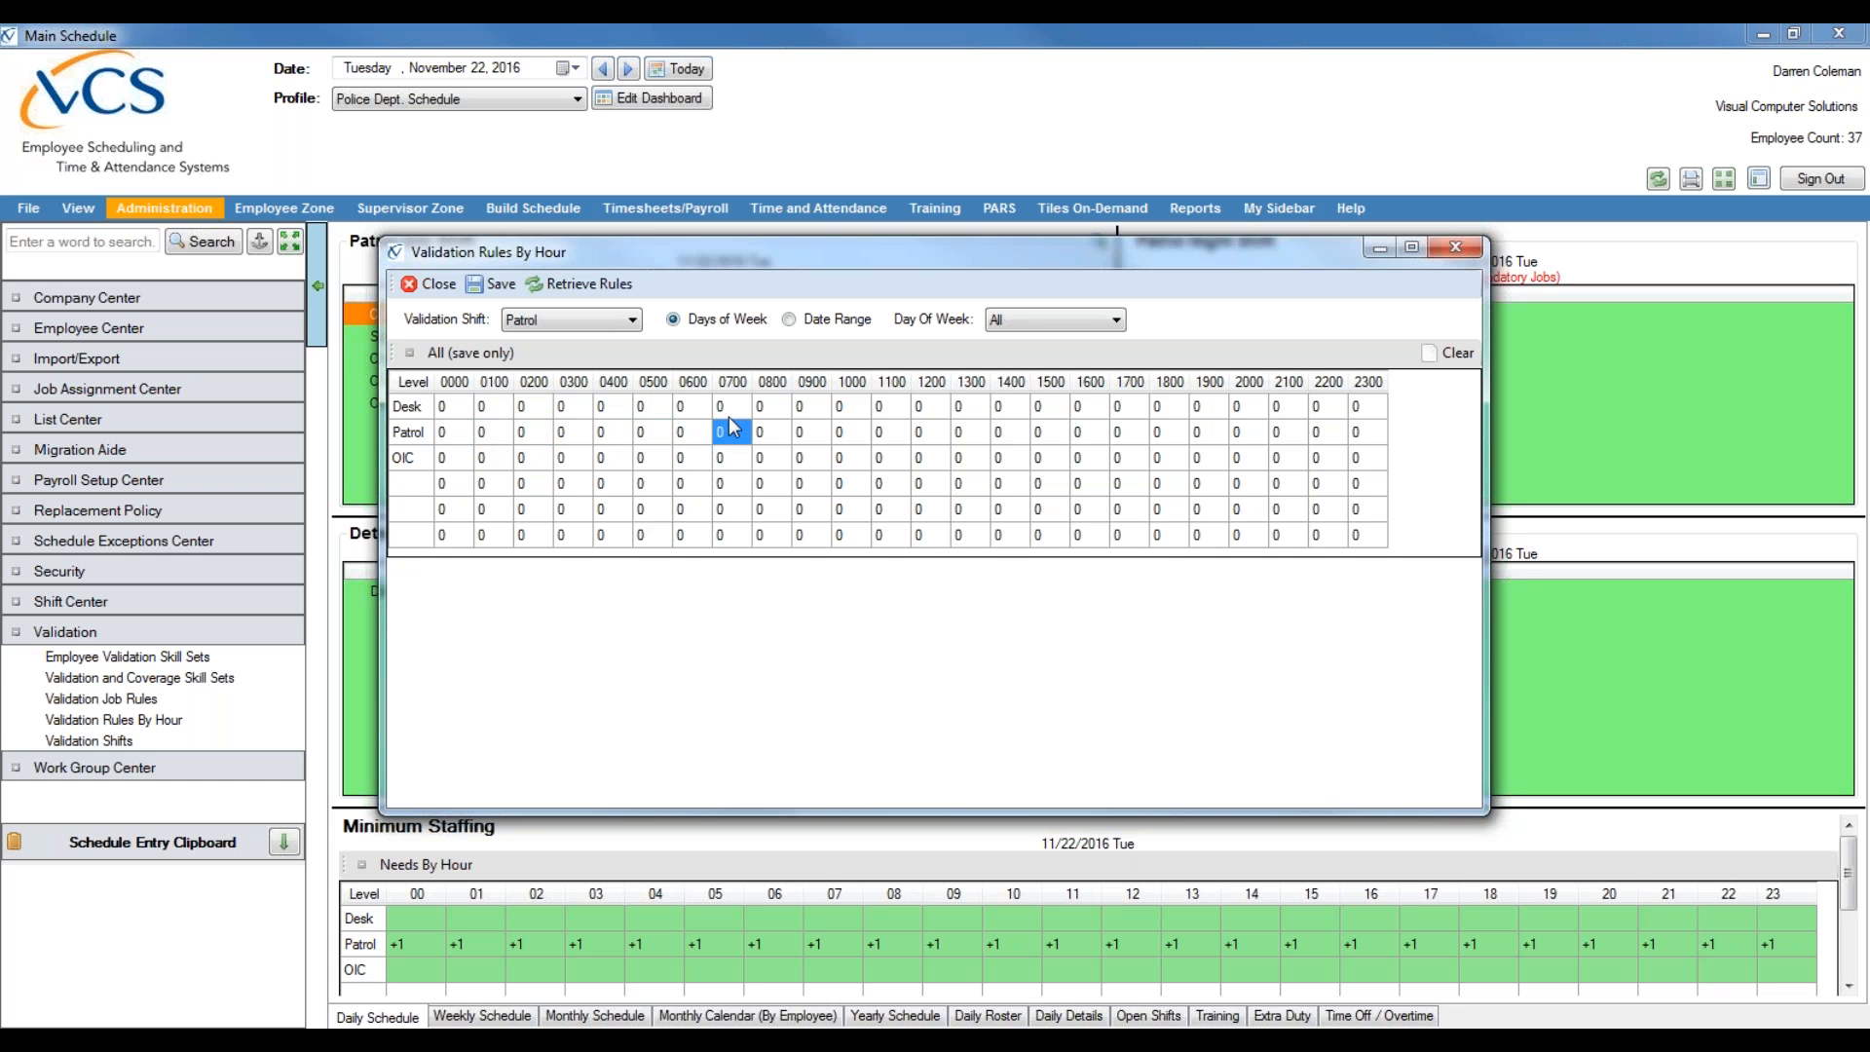
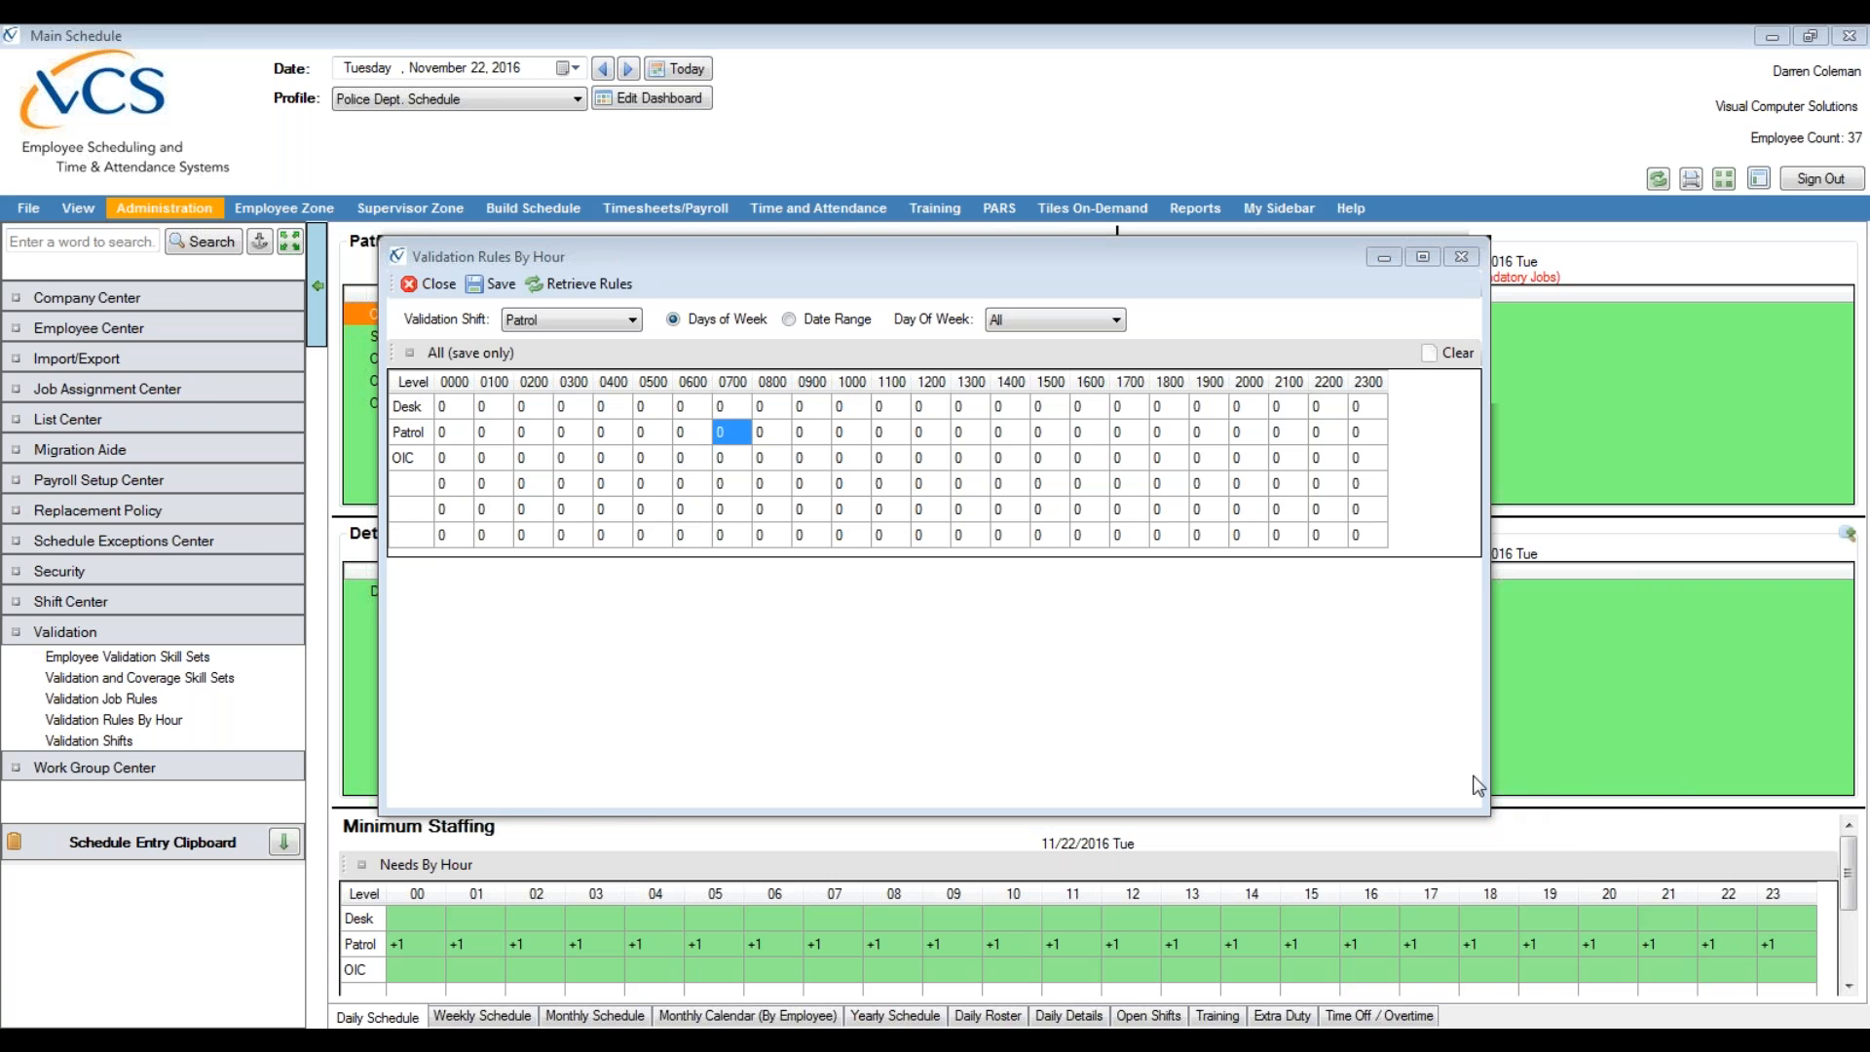
{"action": "left_click", "coordinate": [419, 290]}
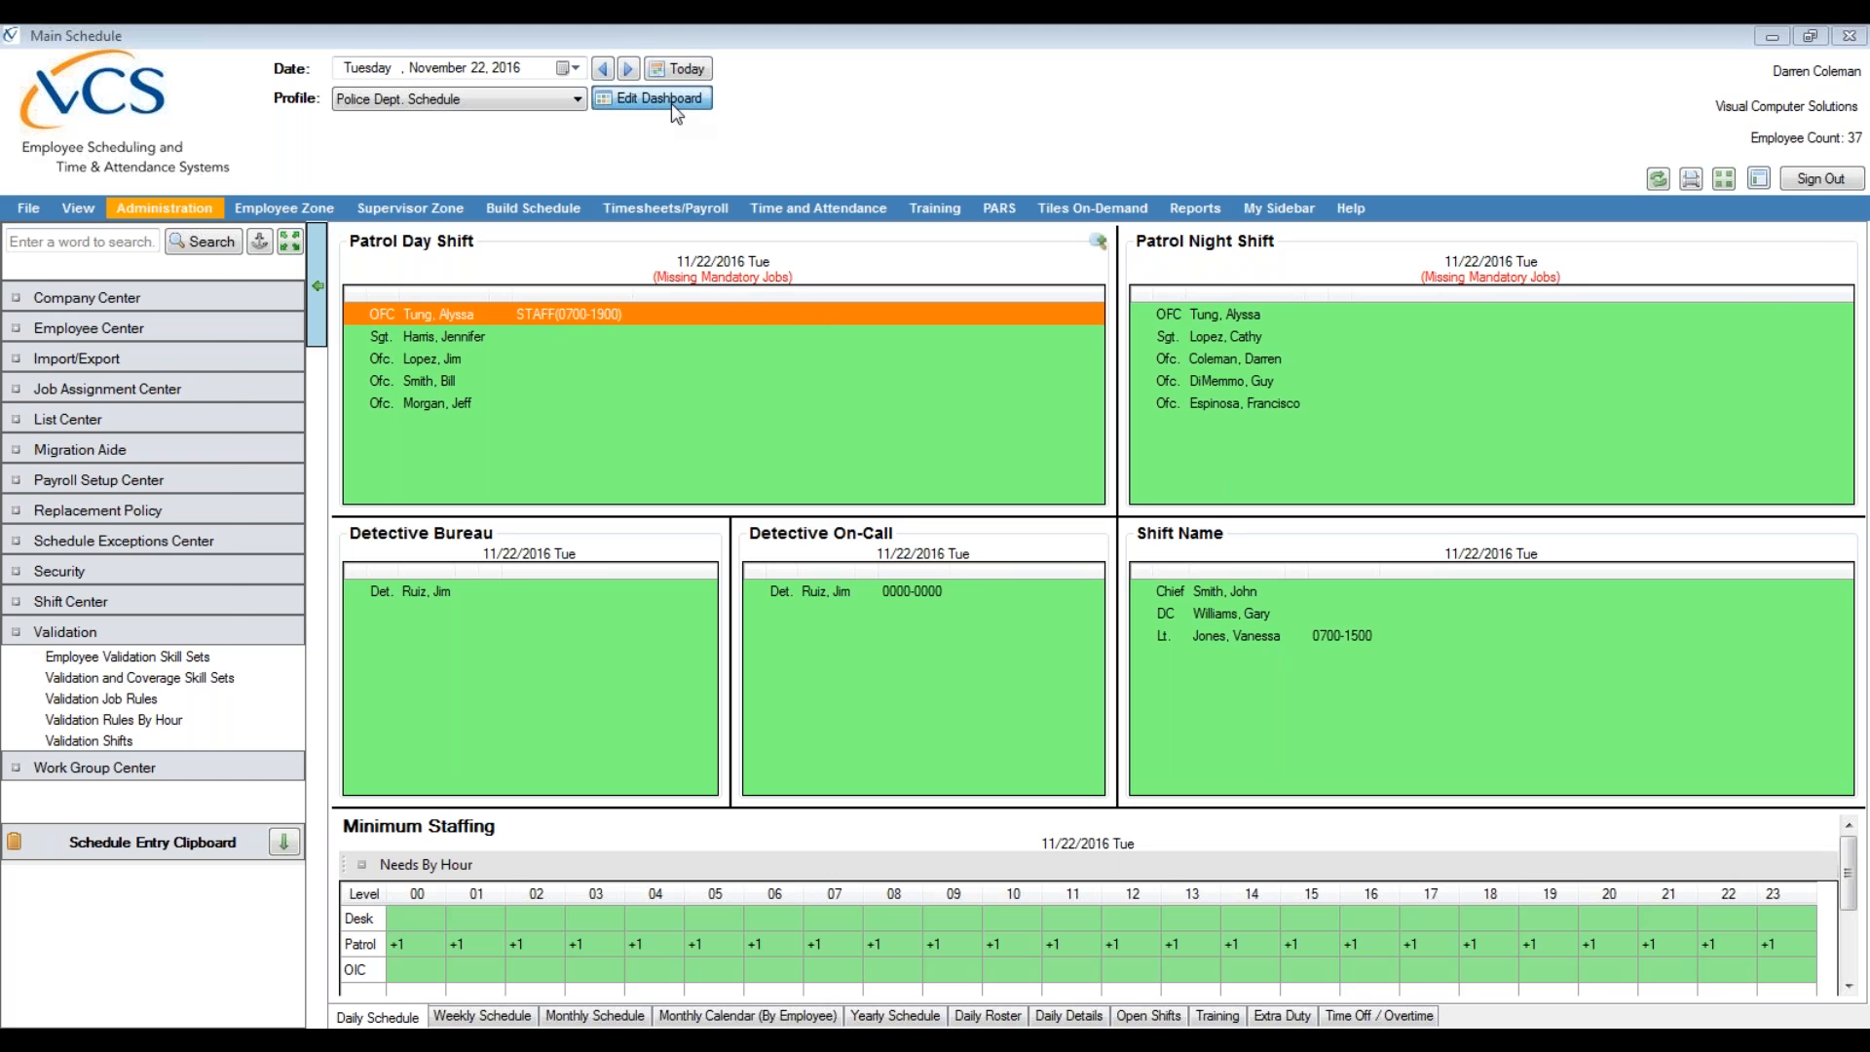
- Edit the dashboard's Patrol Day Shift tile to validate against the Patrol validation shift, and apply the tile settings
{"action": "left_click", "coordinate": [597, 95]}
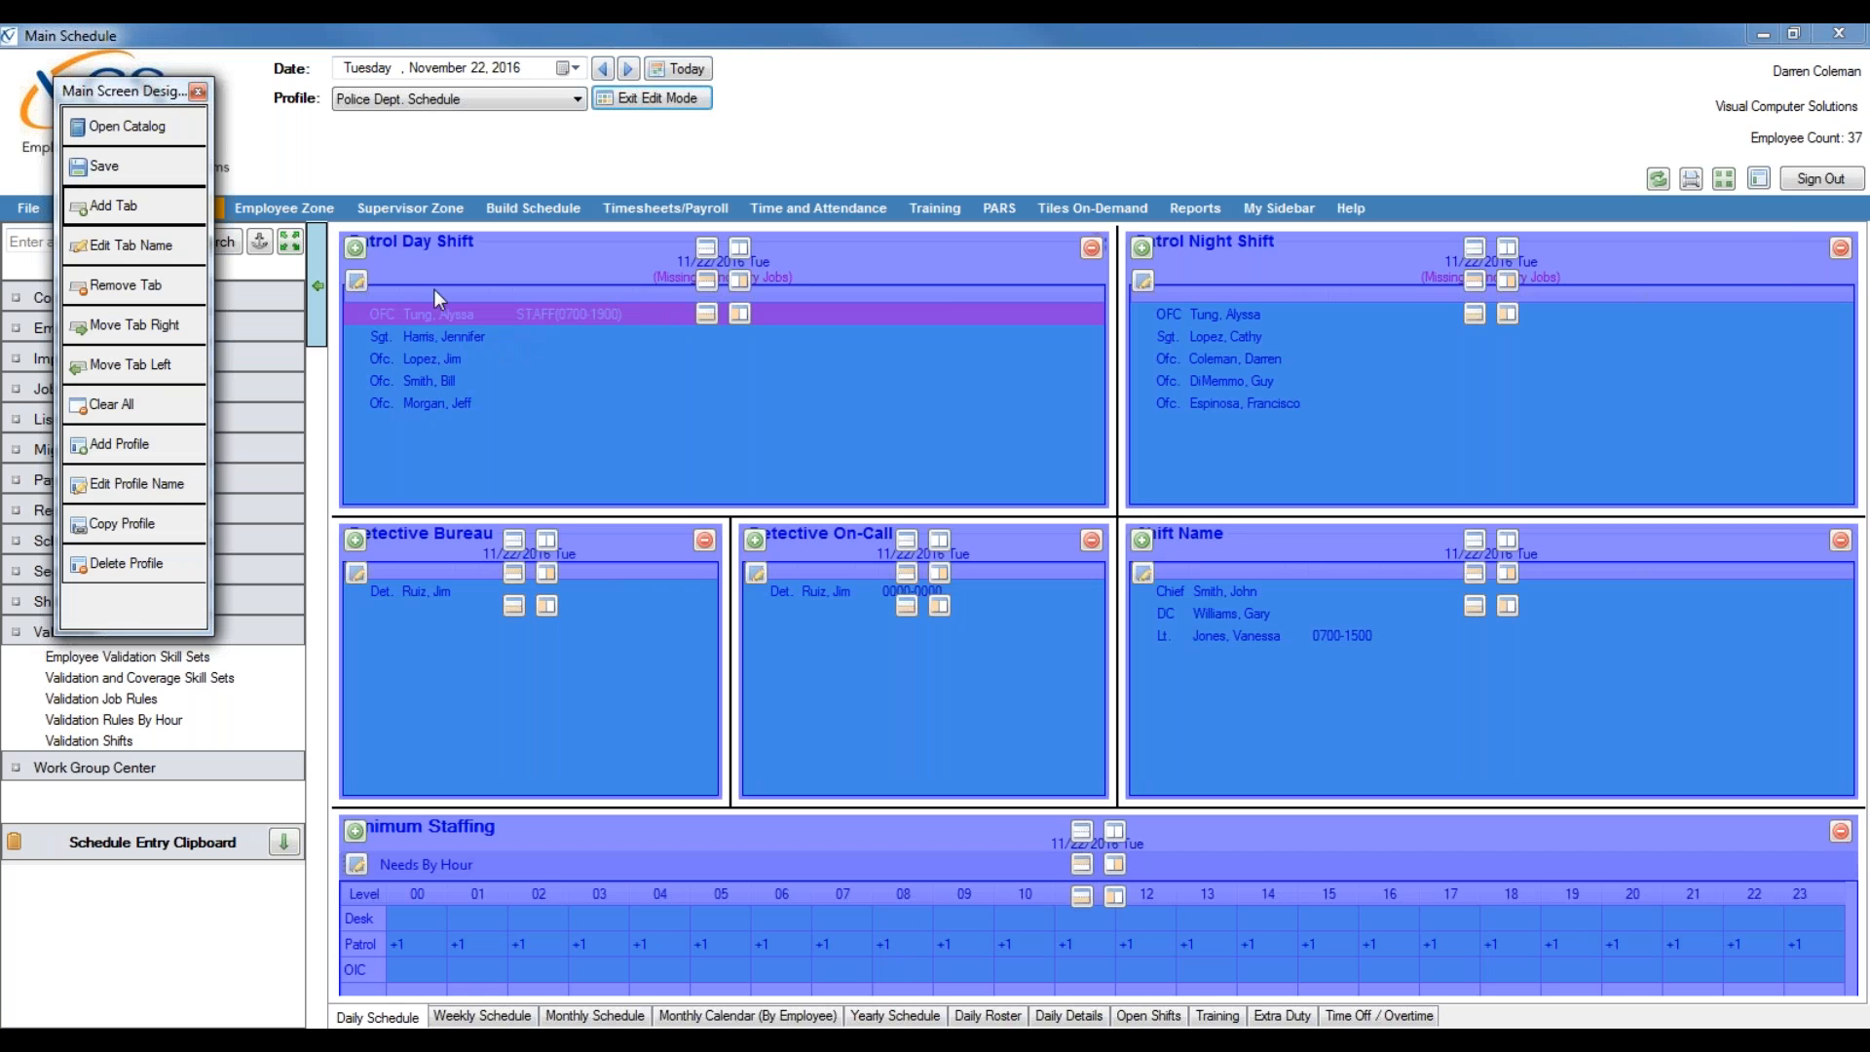
{"action": "left_click", "coordinate": [358, 281]}
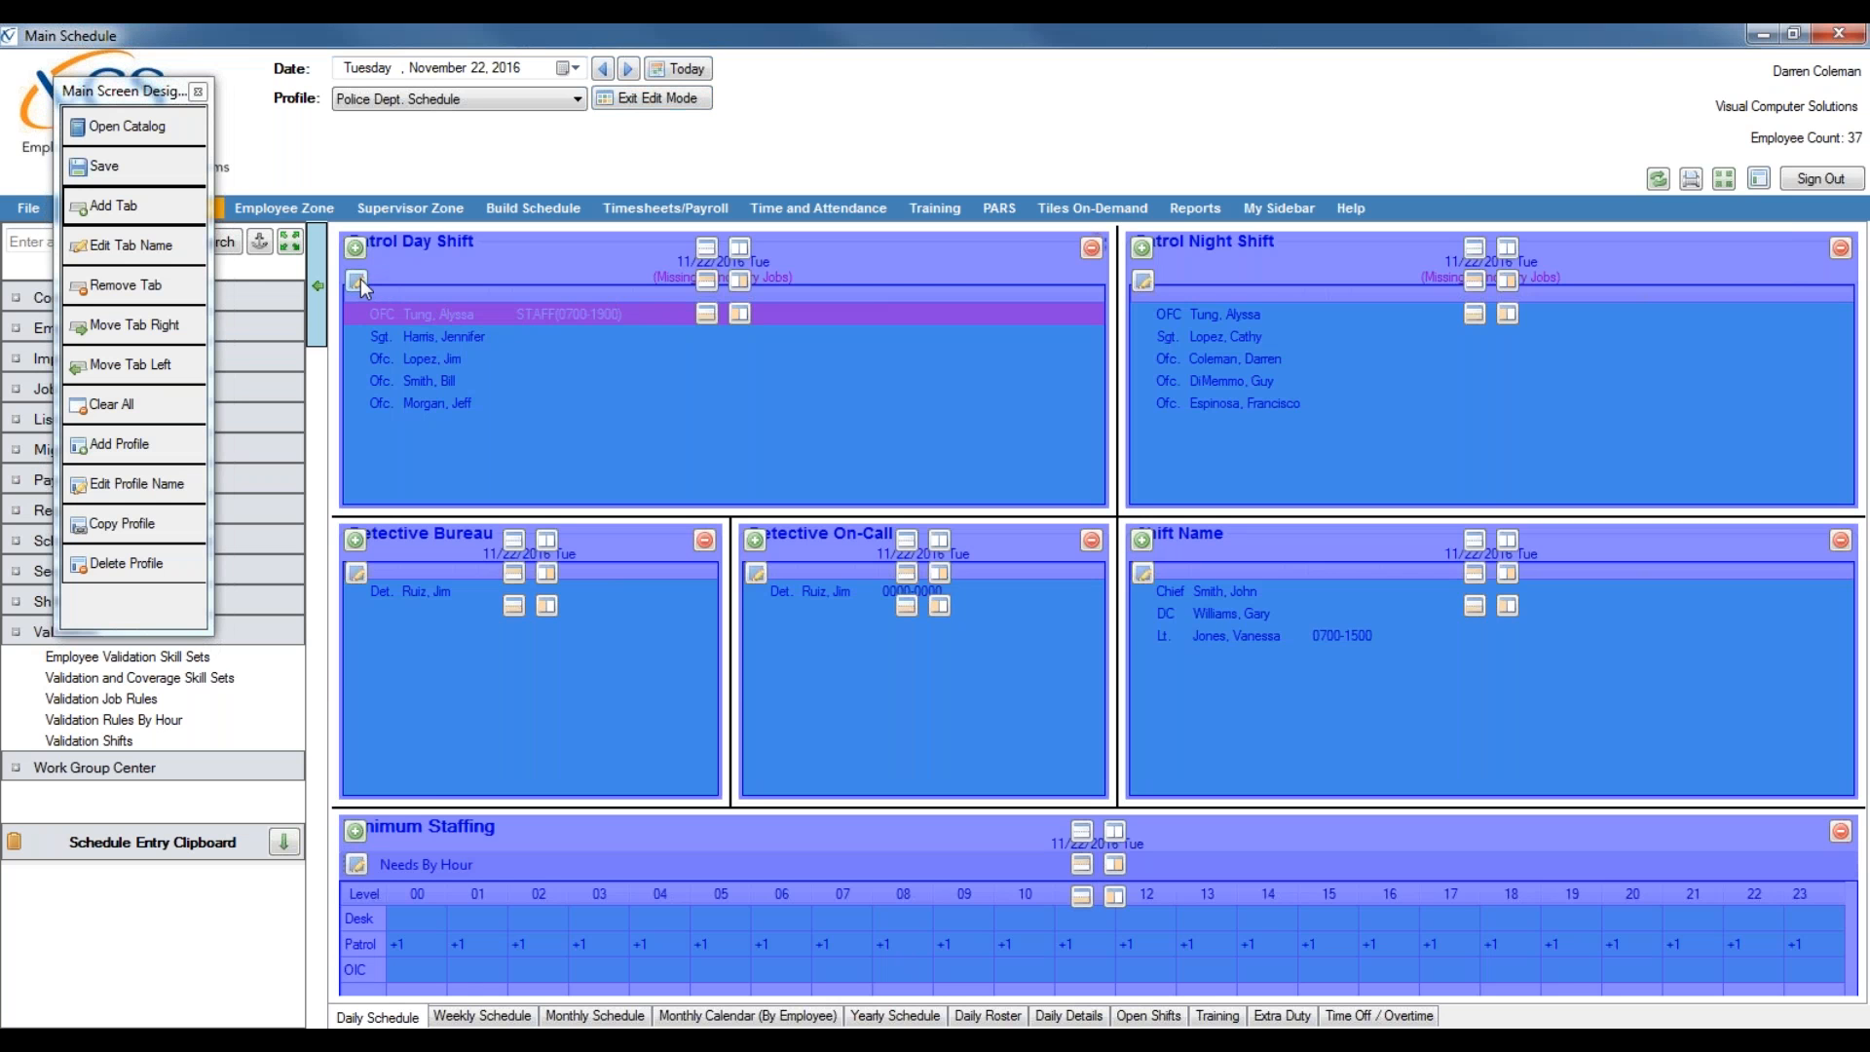
{"action": "left_click_drag", "start_coordinate": [1451, 369], "coordinate": [1449, 538]}
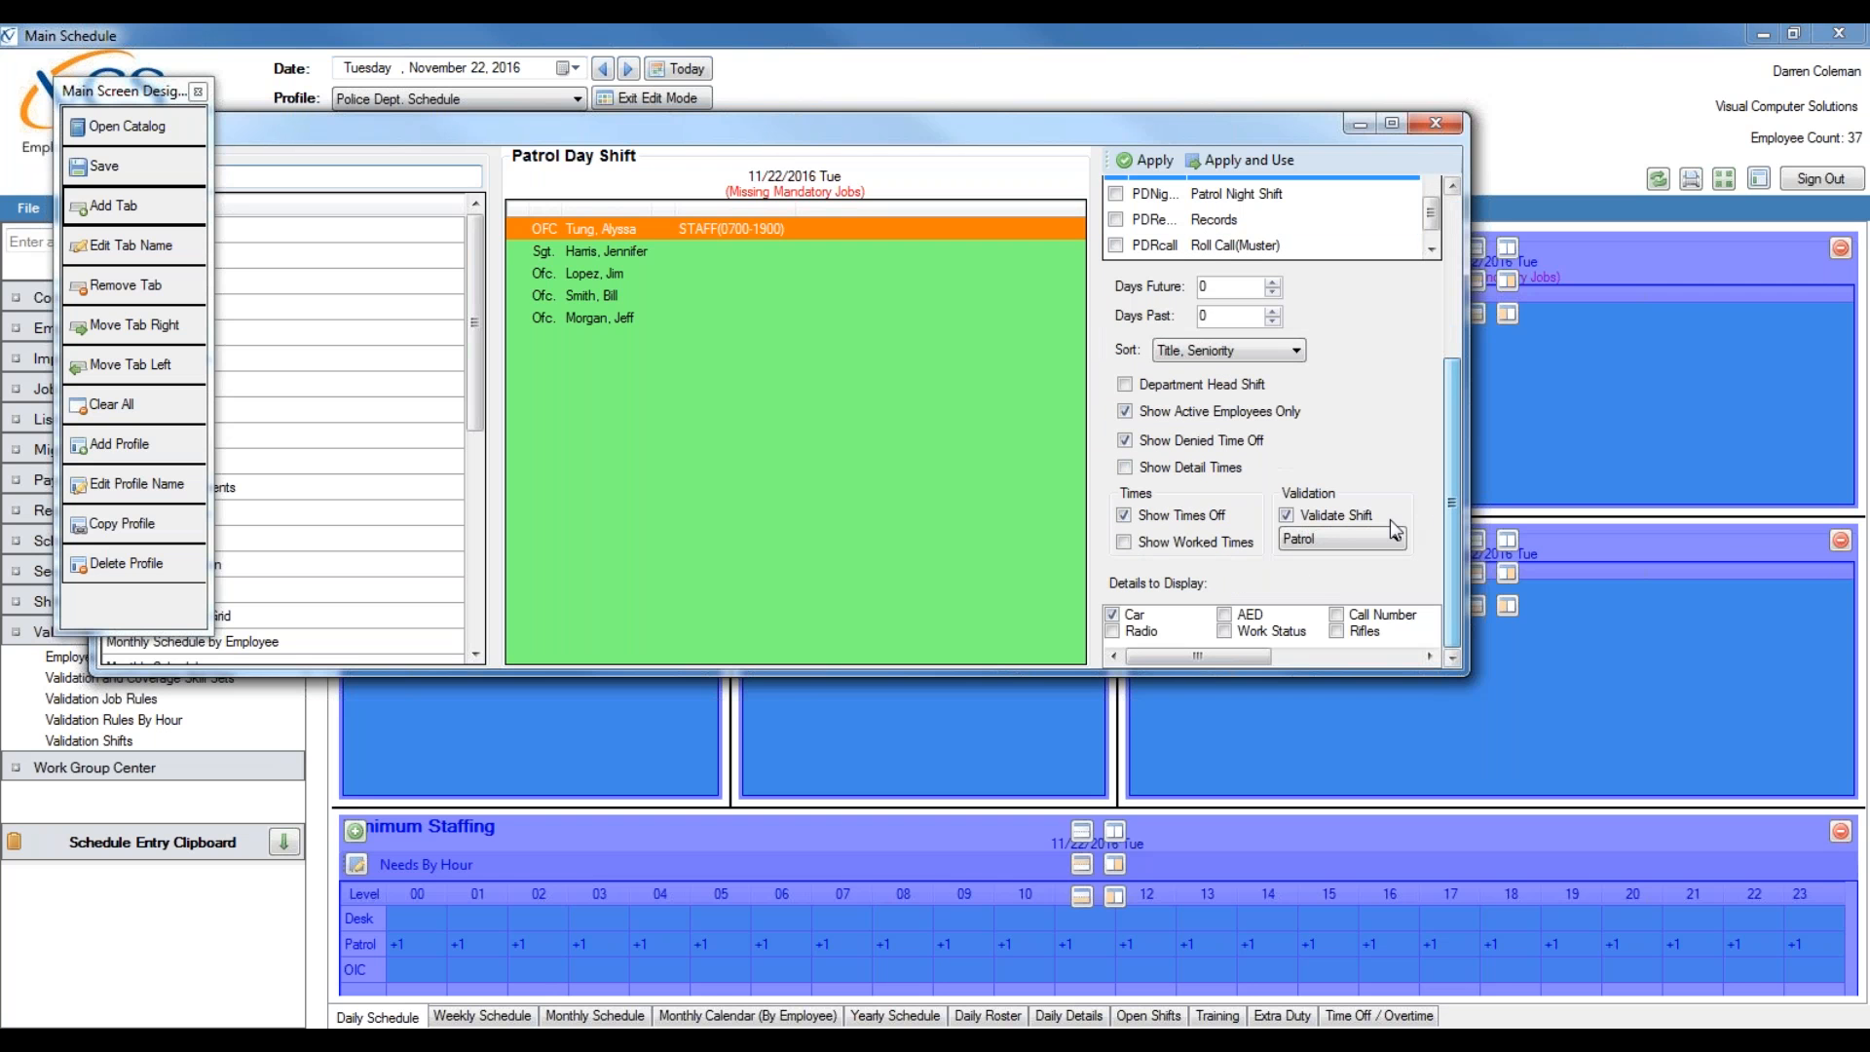
{"action": "left_click", "coordinate": [1303, 540]}
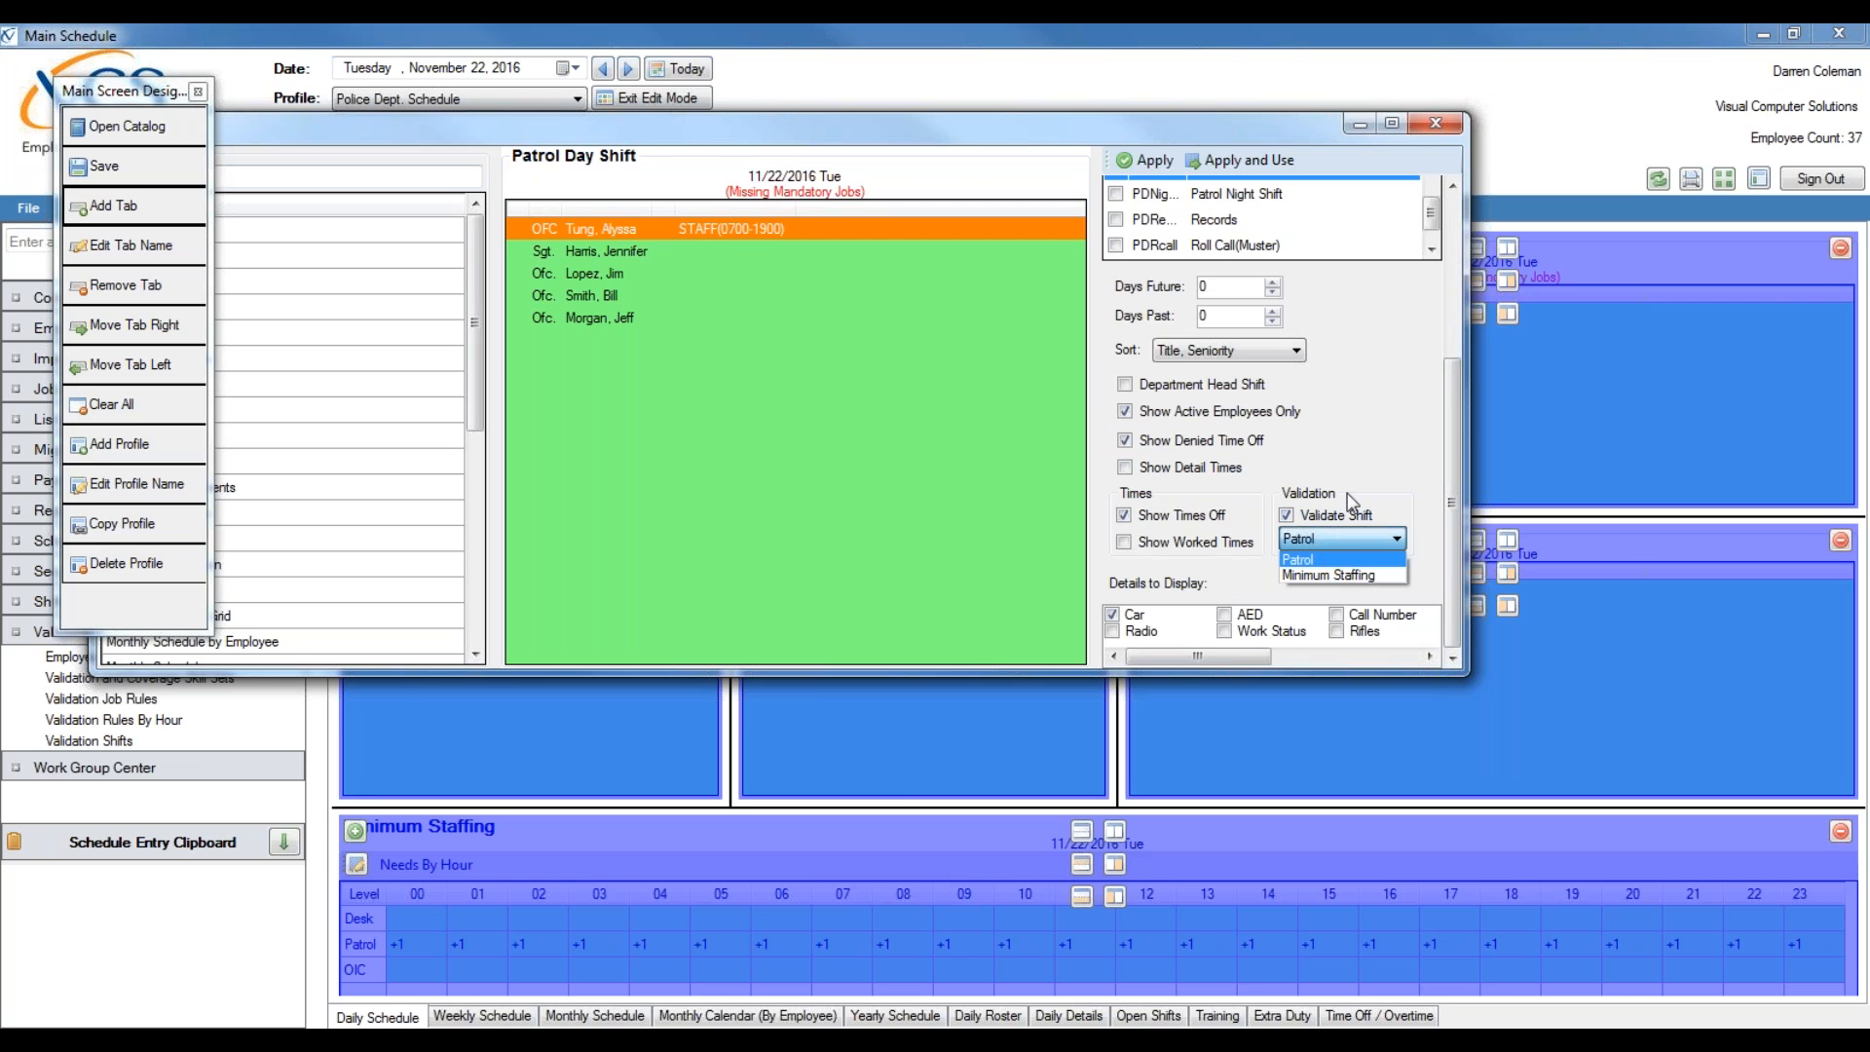
{"action": "left_click", "coordinate": [1320, 557]}
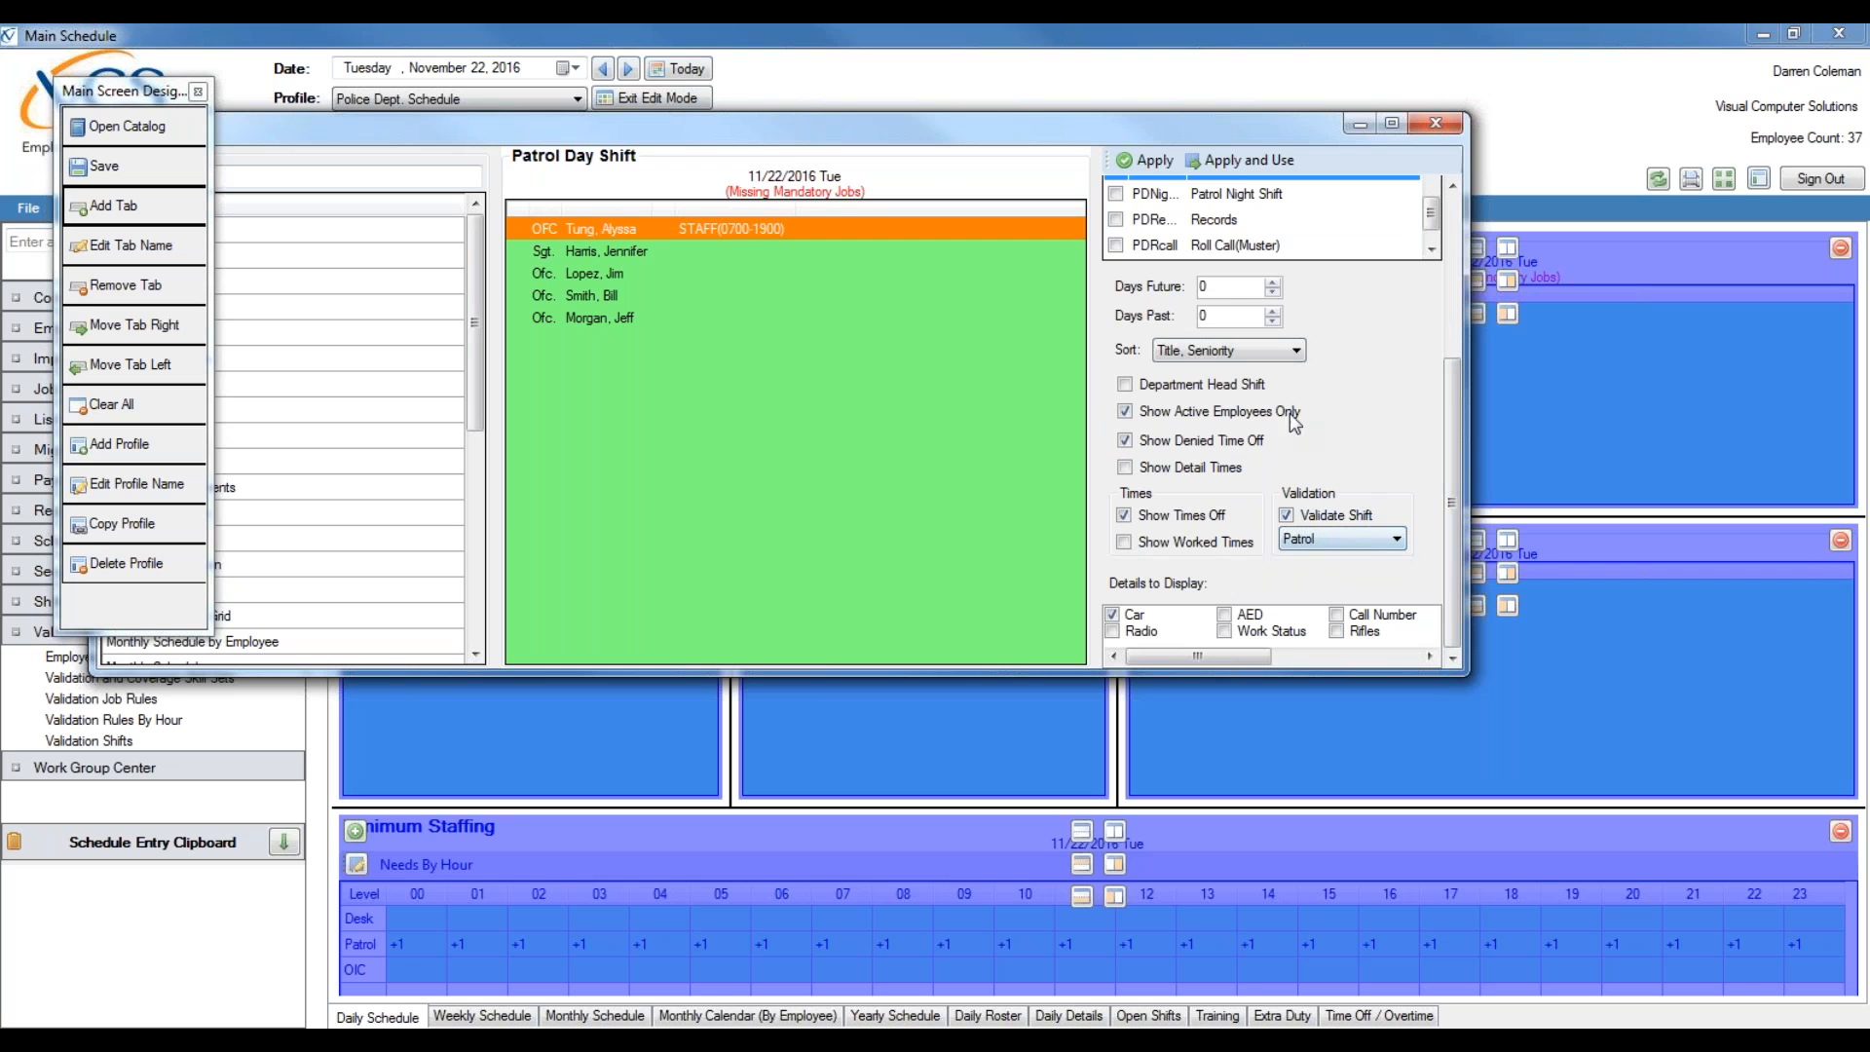
{"action": "left_click", "coordinate": [1232, 172]}
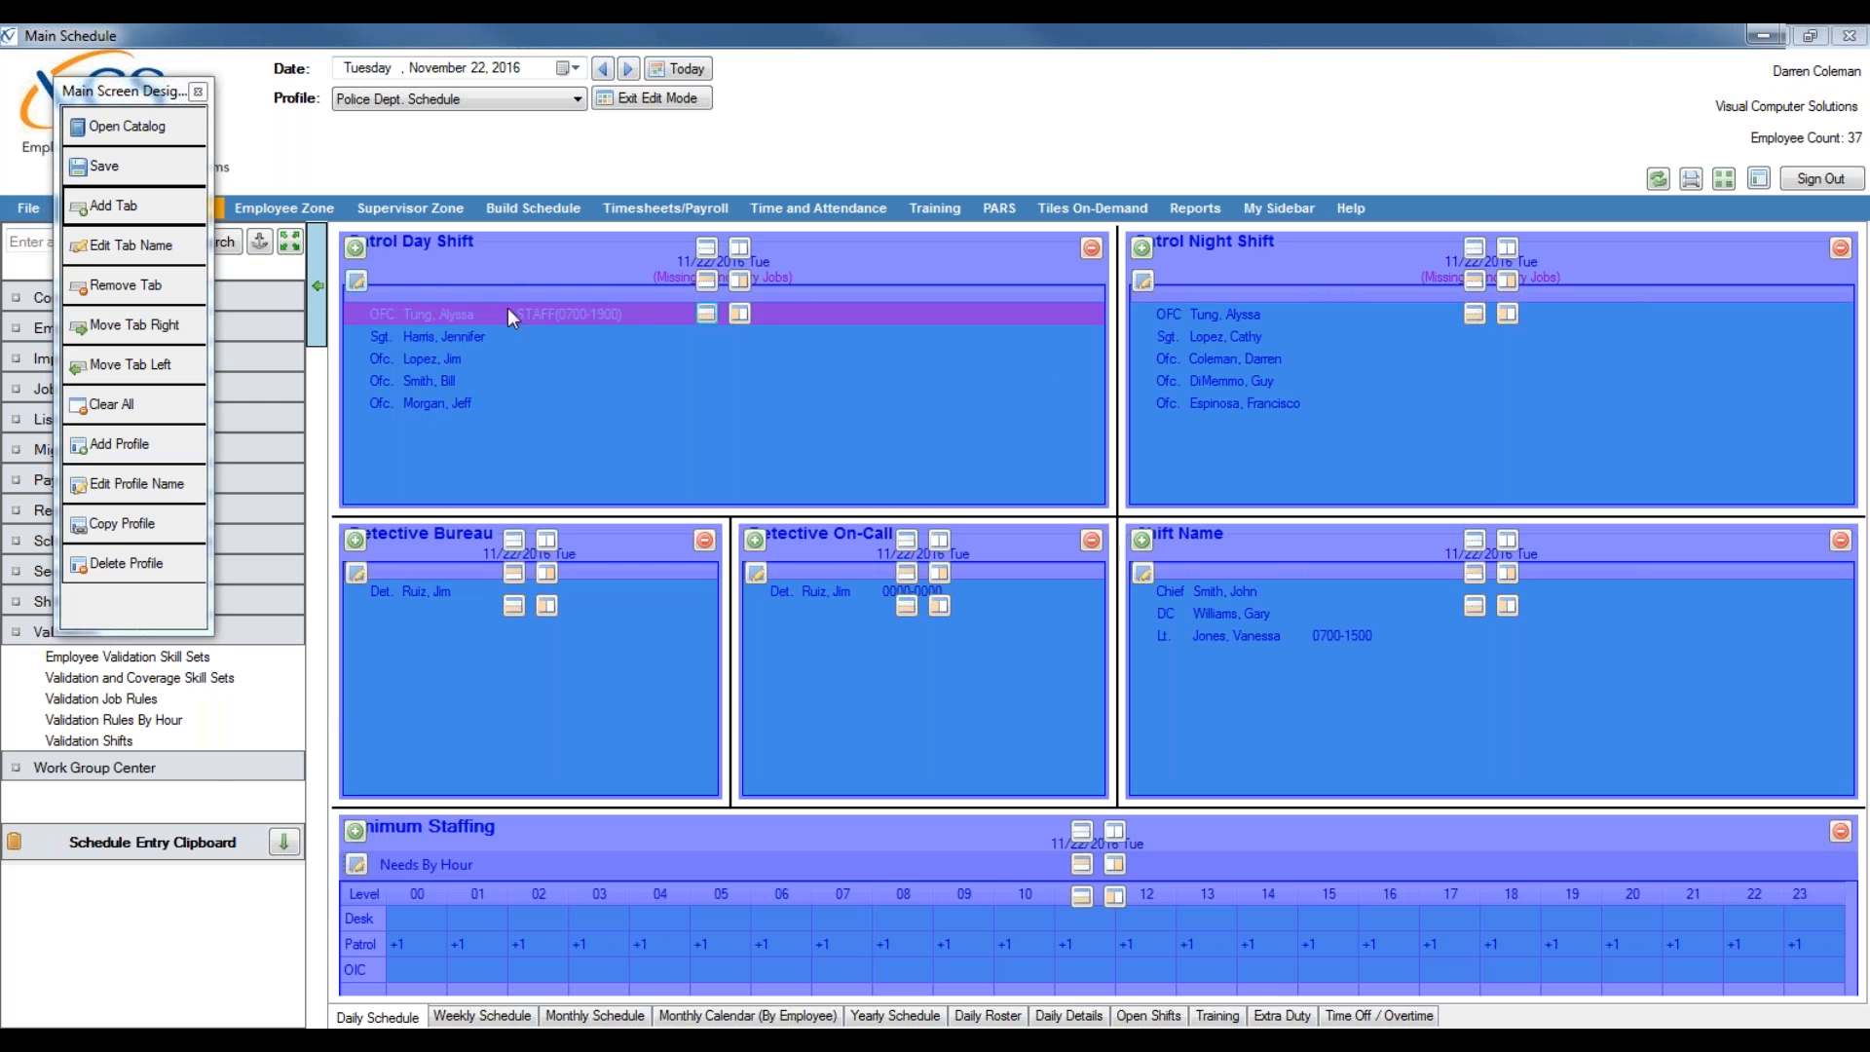
- Check the Patrol Night Shift tile's validation settings, keeping Patrol as the validation shift, and close the tile catalog
{"action": "left_click", "coordinate": [1145, 281]}
{"action": "left_click_drag", "start_coordinate": [1488, 311], "coordinate": [1481, 508]}
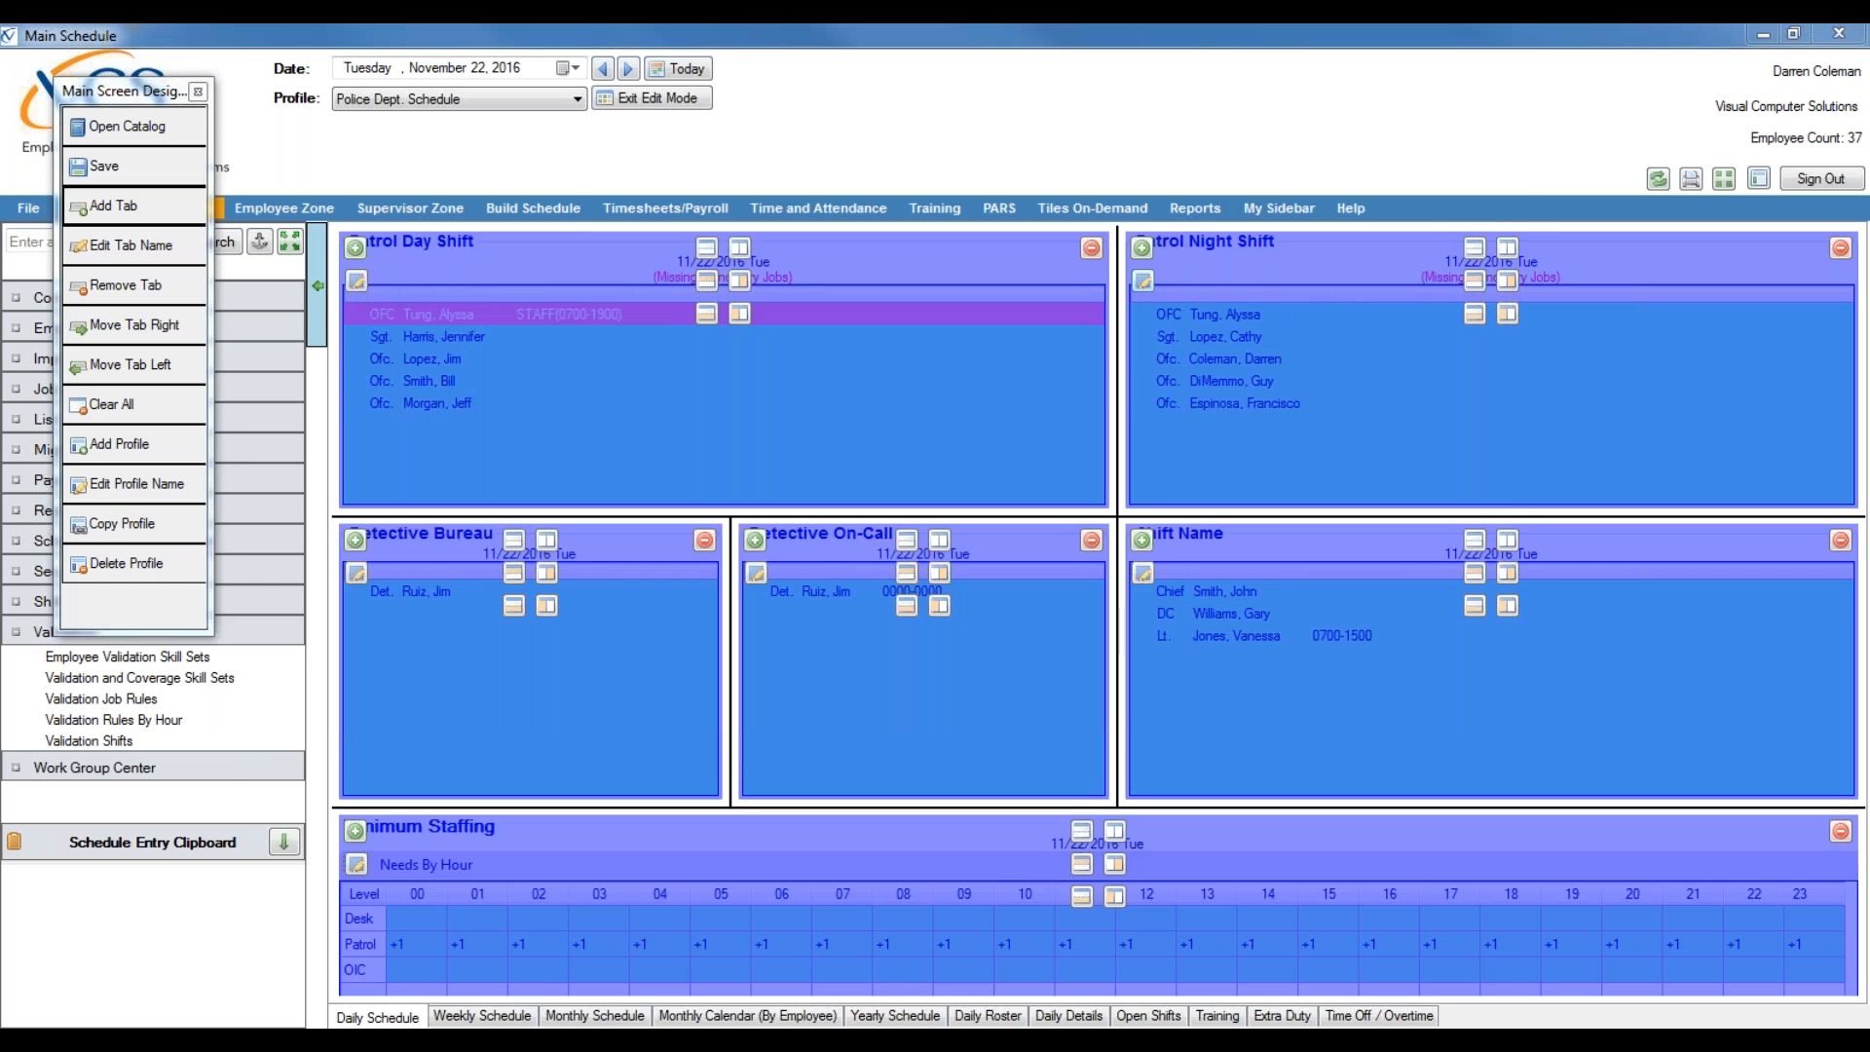
{"action": "left_click", "coordinate": [1143, 281]}
{"action": "left_click_drag", "start_coordinate": [1510, 376], "coordinate": [1480, 550]}
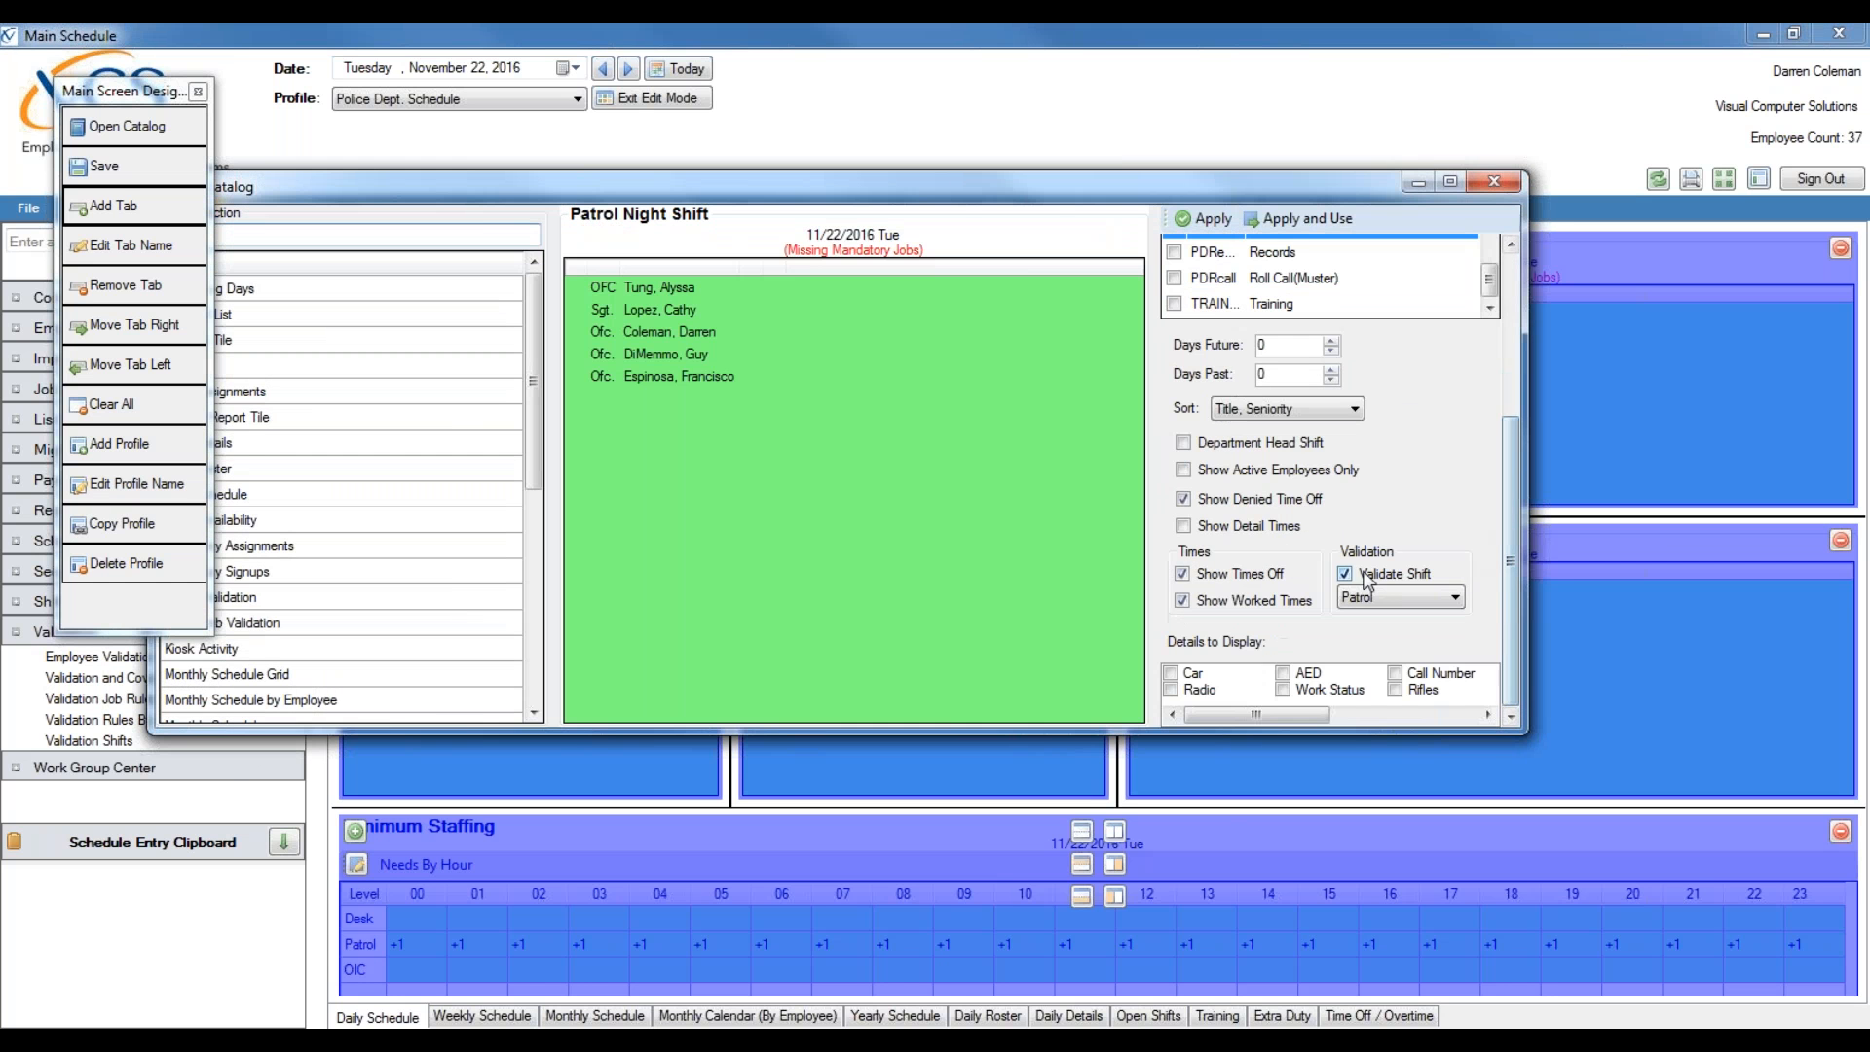
{"action": "left_click", "coordinate": [1405, 598]}
{"action": "left_click", "coordinate": [1408, 616]}
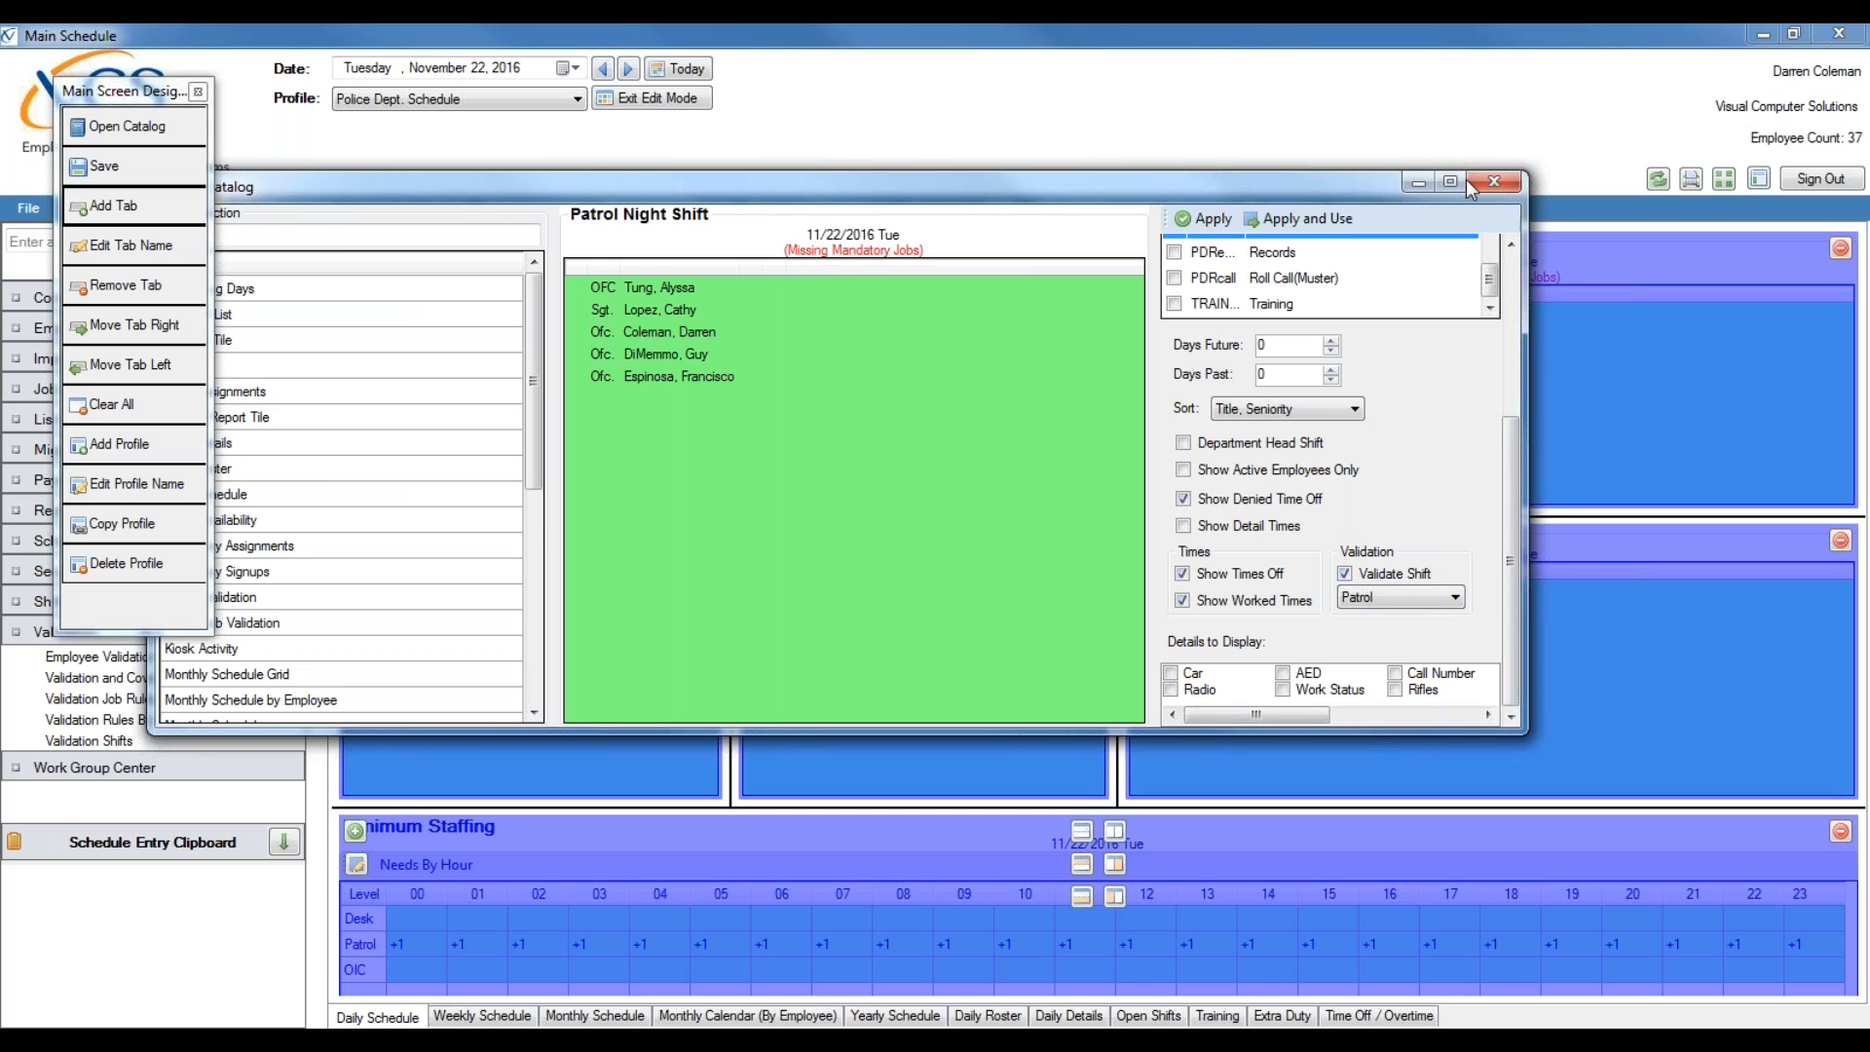
{"action": "left_click", "coordinate": [1498, 180]}
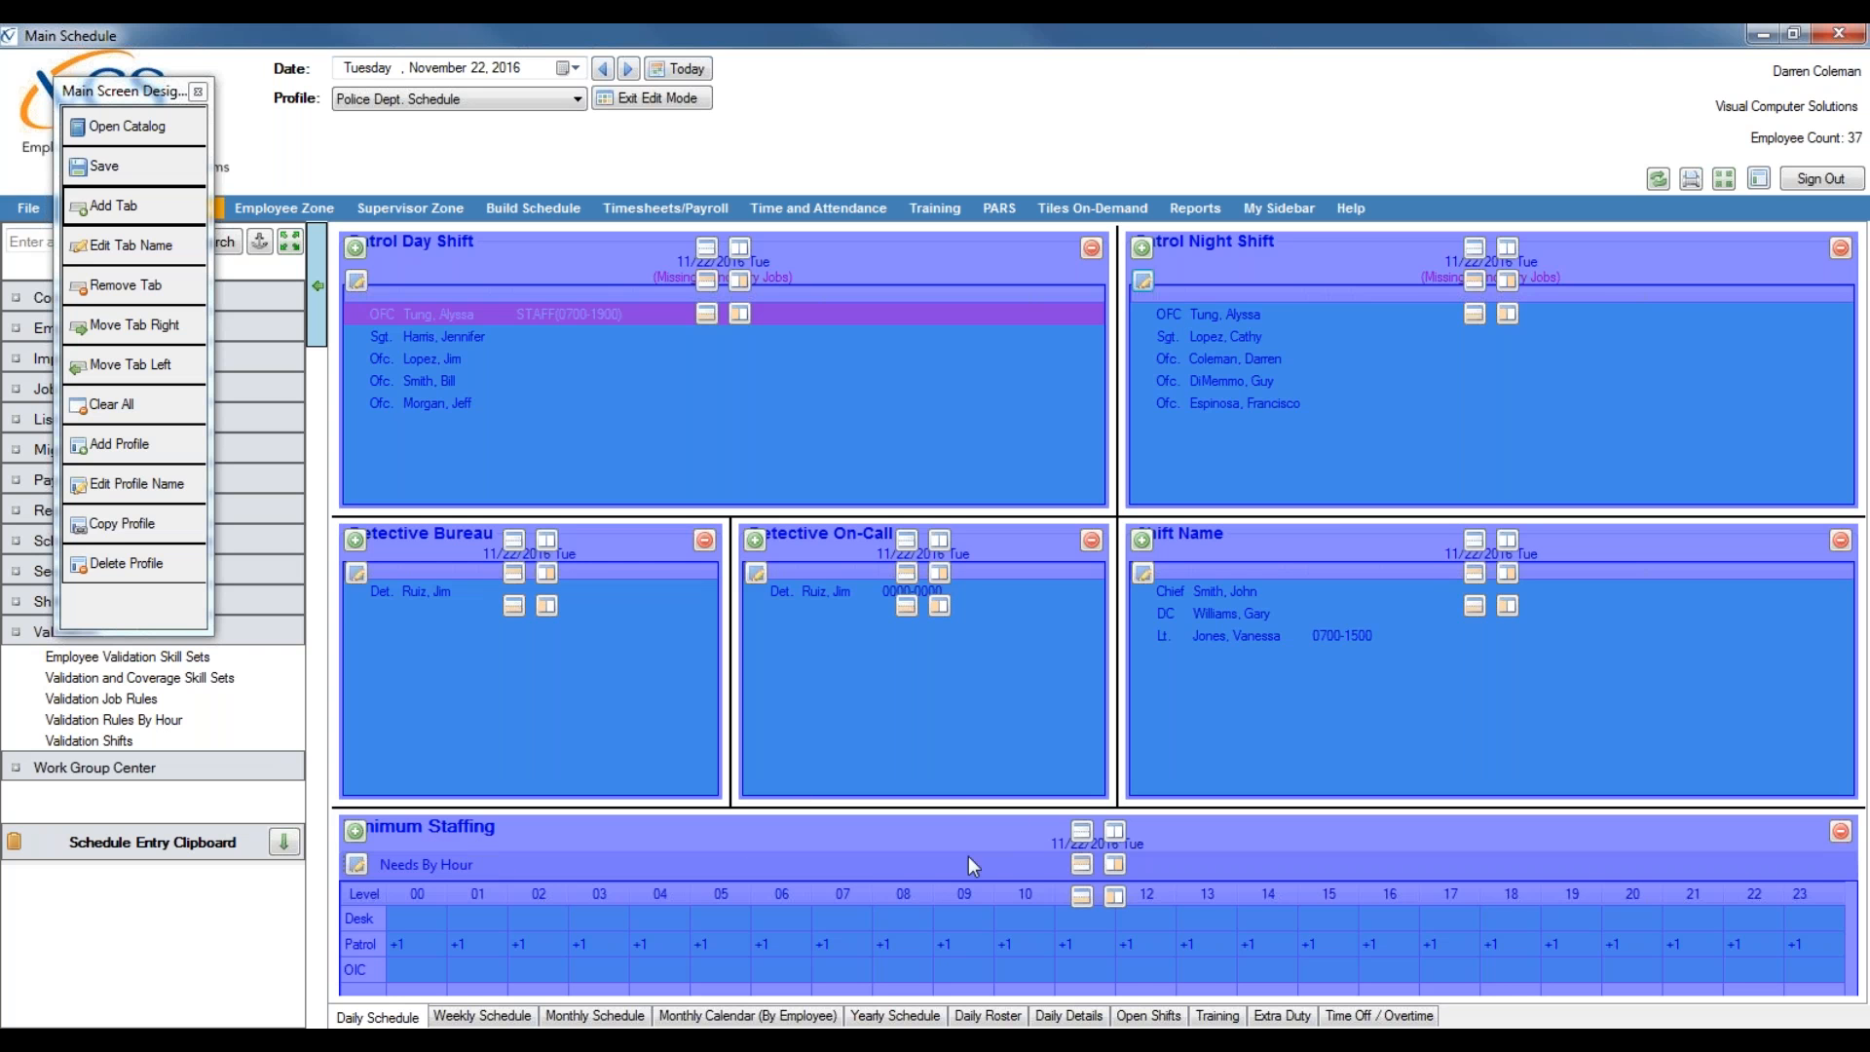
- Replace the Minimum Staffing tile with an Hourly Validation tile using a timer and the Patrol validation shift, and leave dashboard editing
{"action": "left_click", "coordinate": [374, 859]}
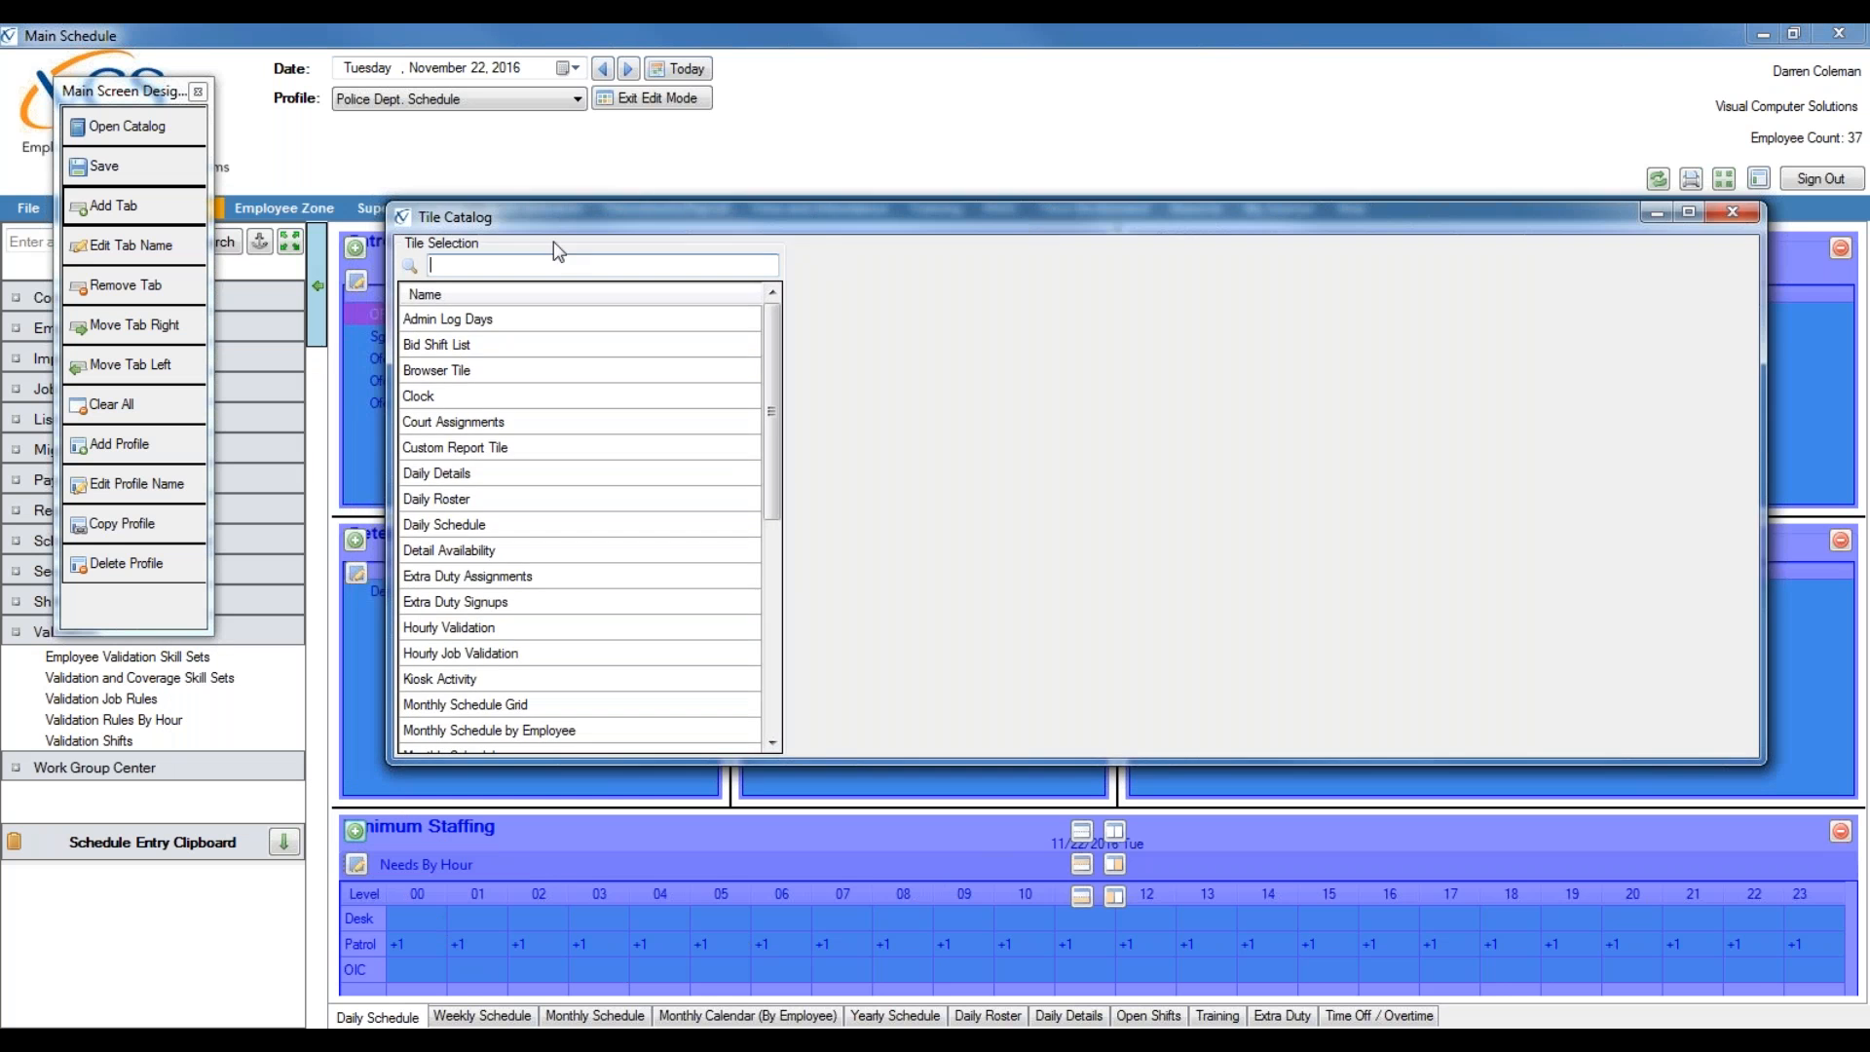
{"action": "left_click_drag", "start_coordinate": [770, 384], "coordinate": [769, 451]}
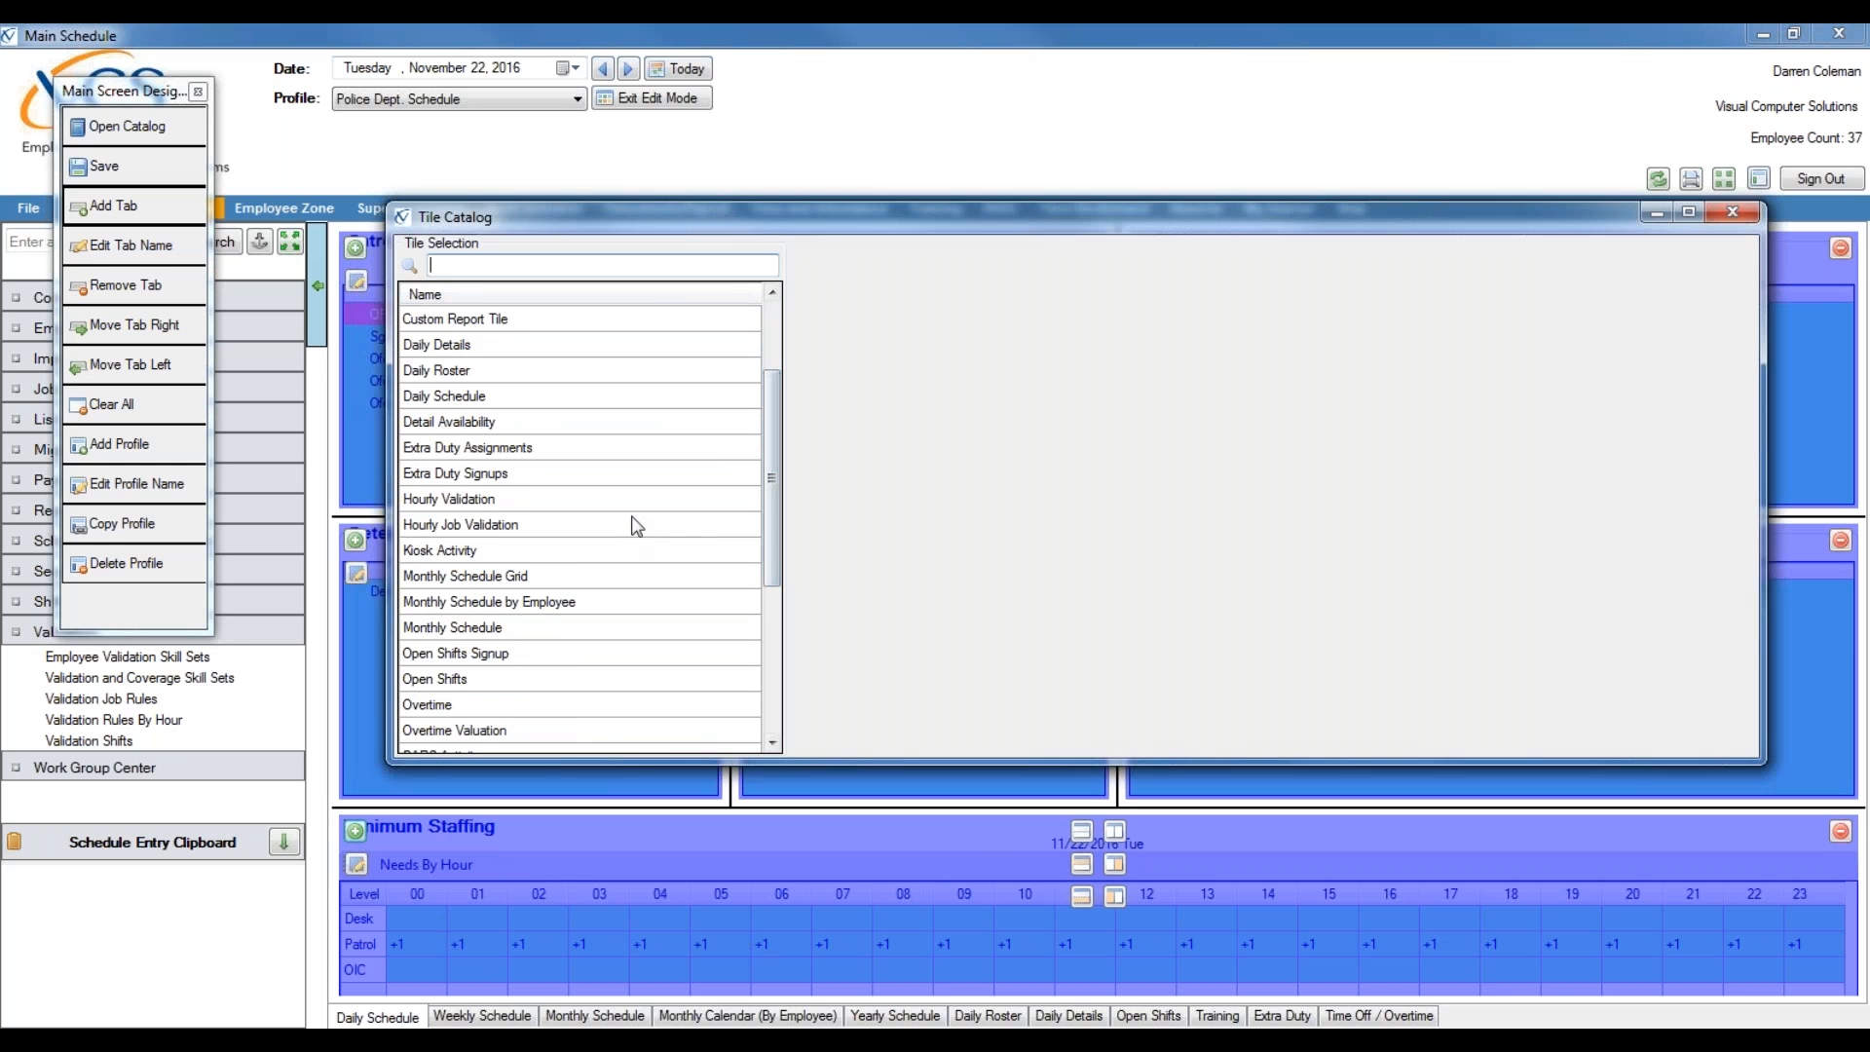
{"action": "left_click", "coordinate": [489, 499]}
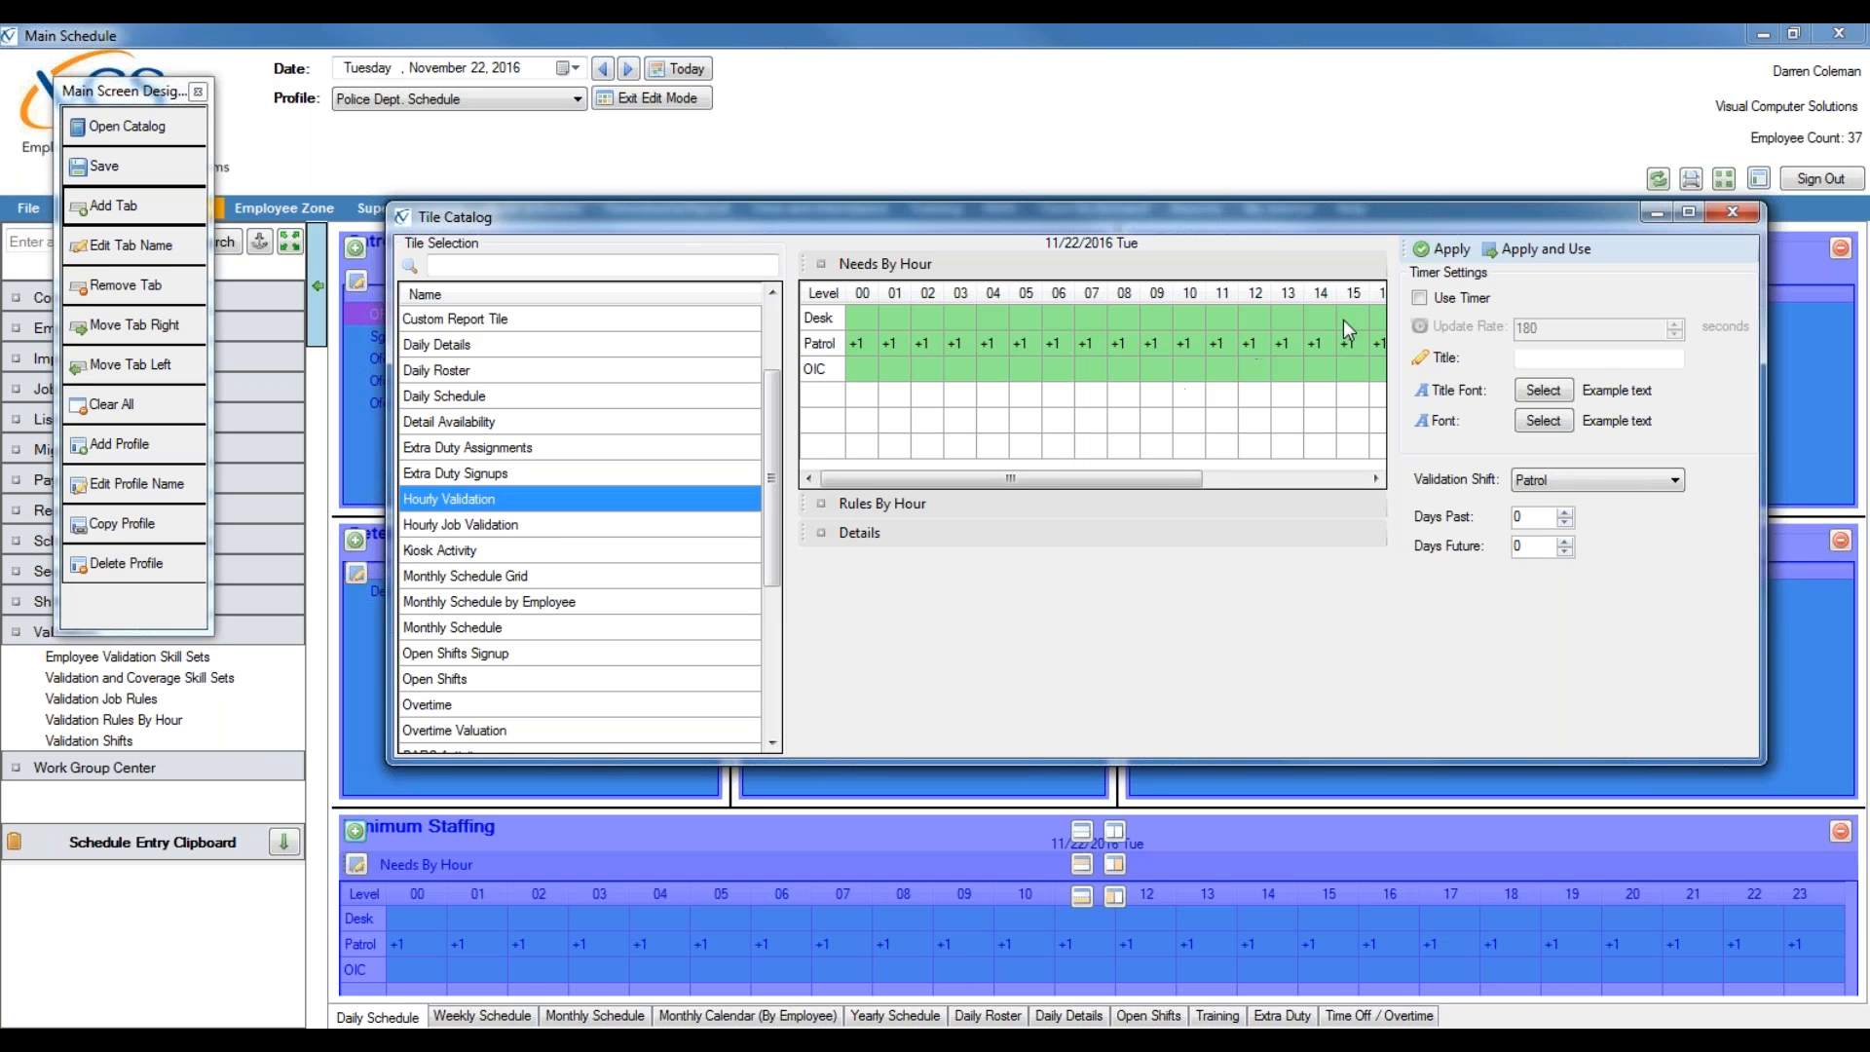
{"action": "left_click", "coordinate": [1420, 298]}
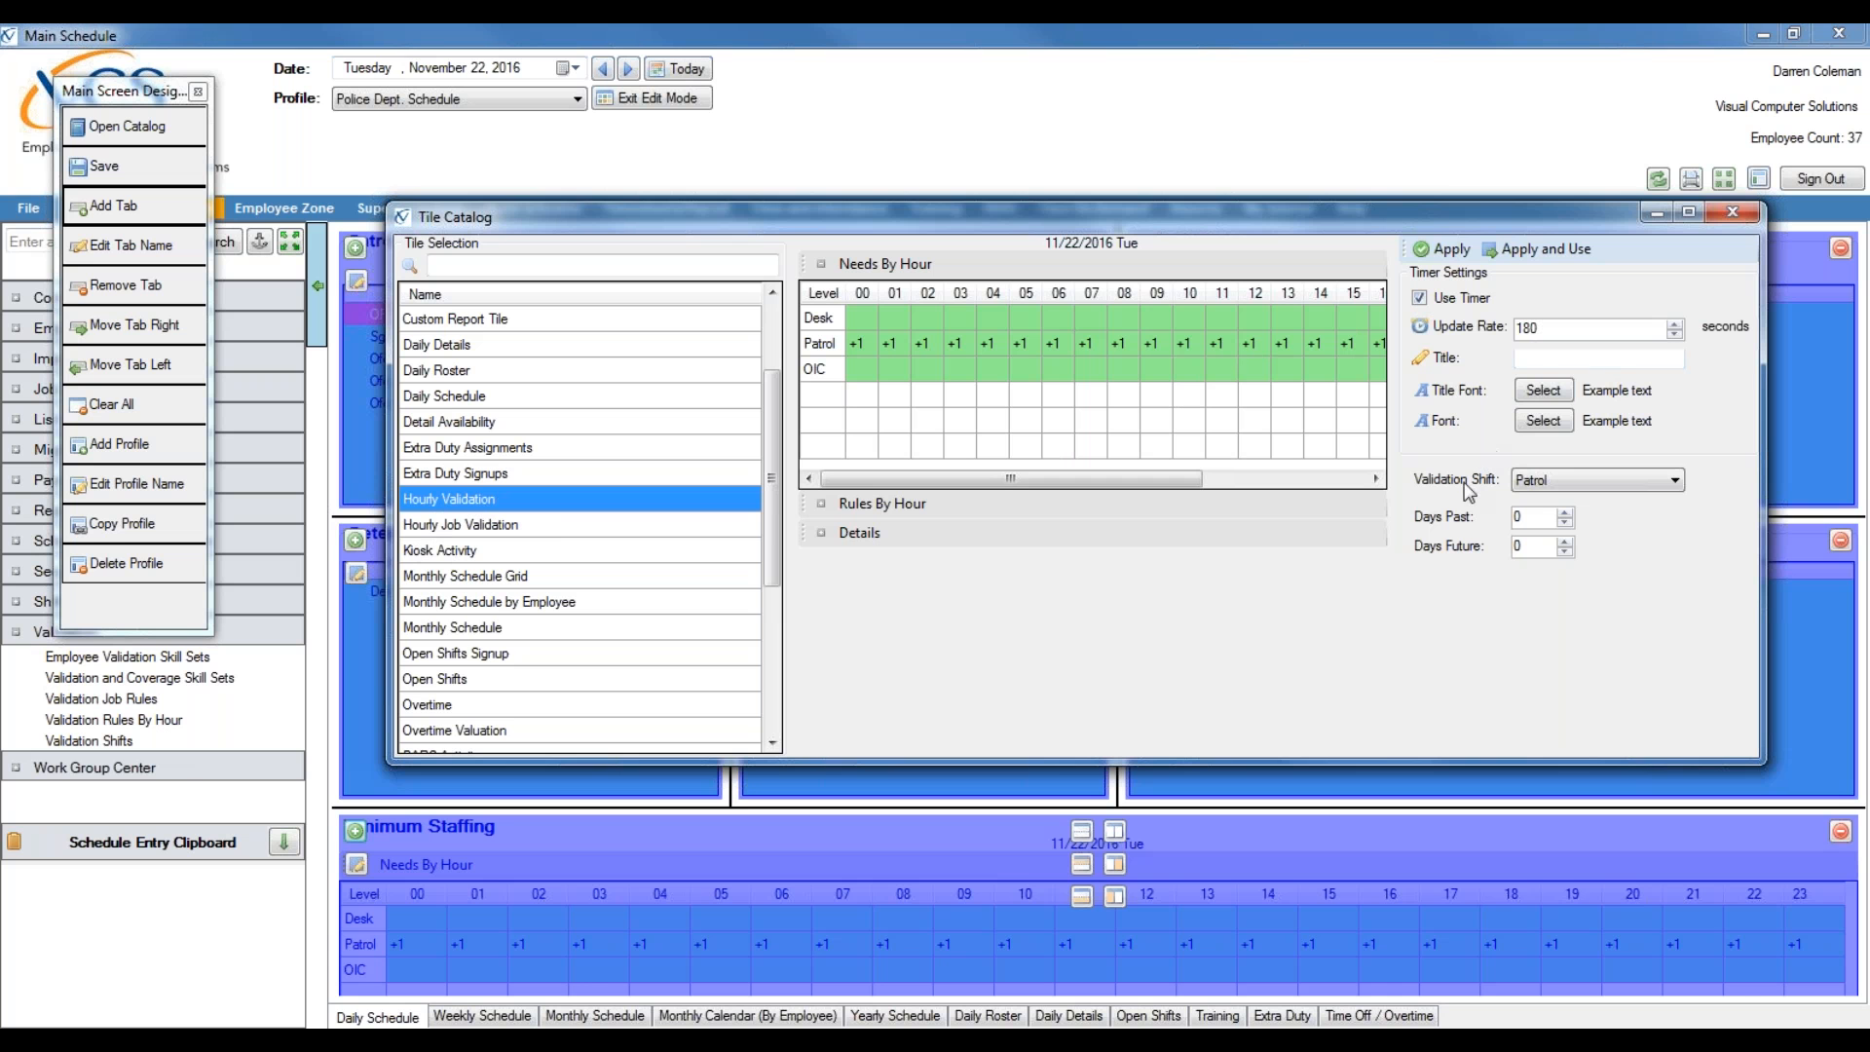
{"action": "left_click", "coordinate": [1553, 480]}
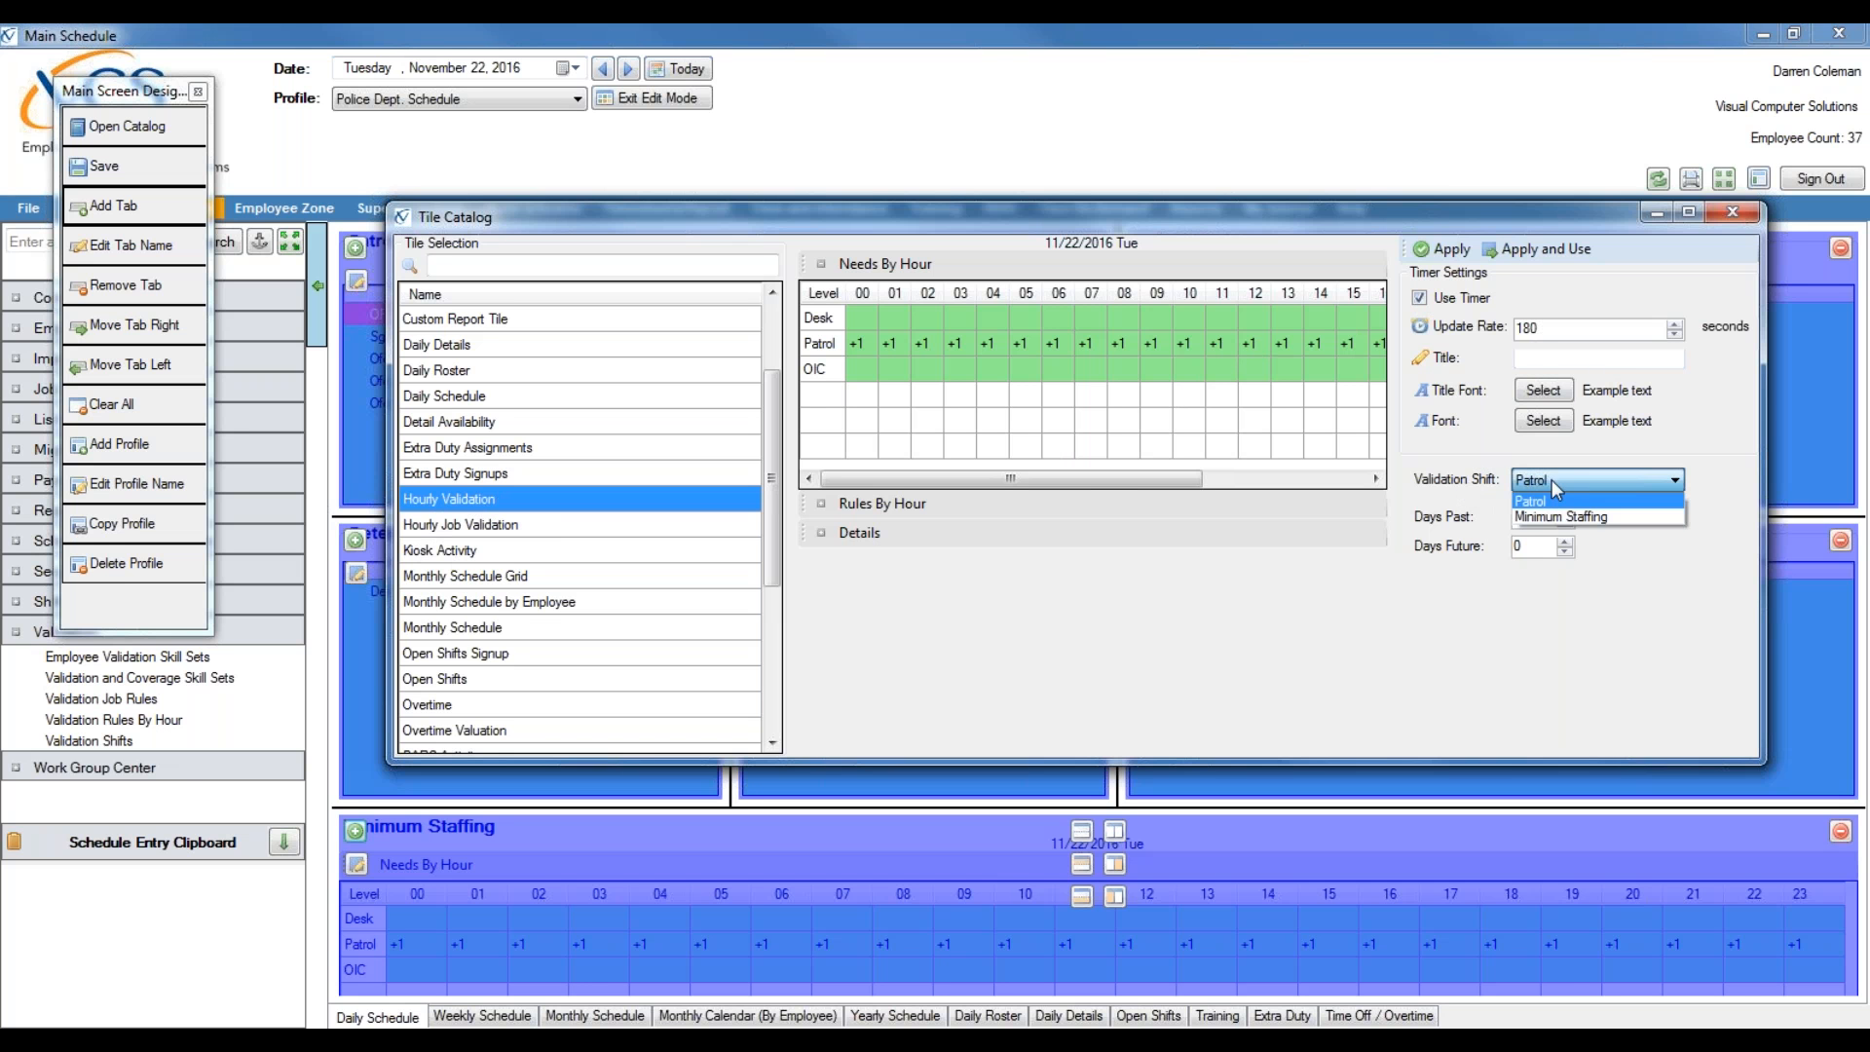
{"action": "left_click", "coordinate": [1544, 502]}
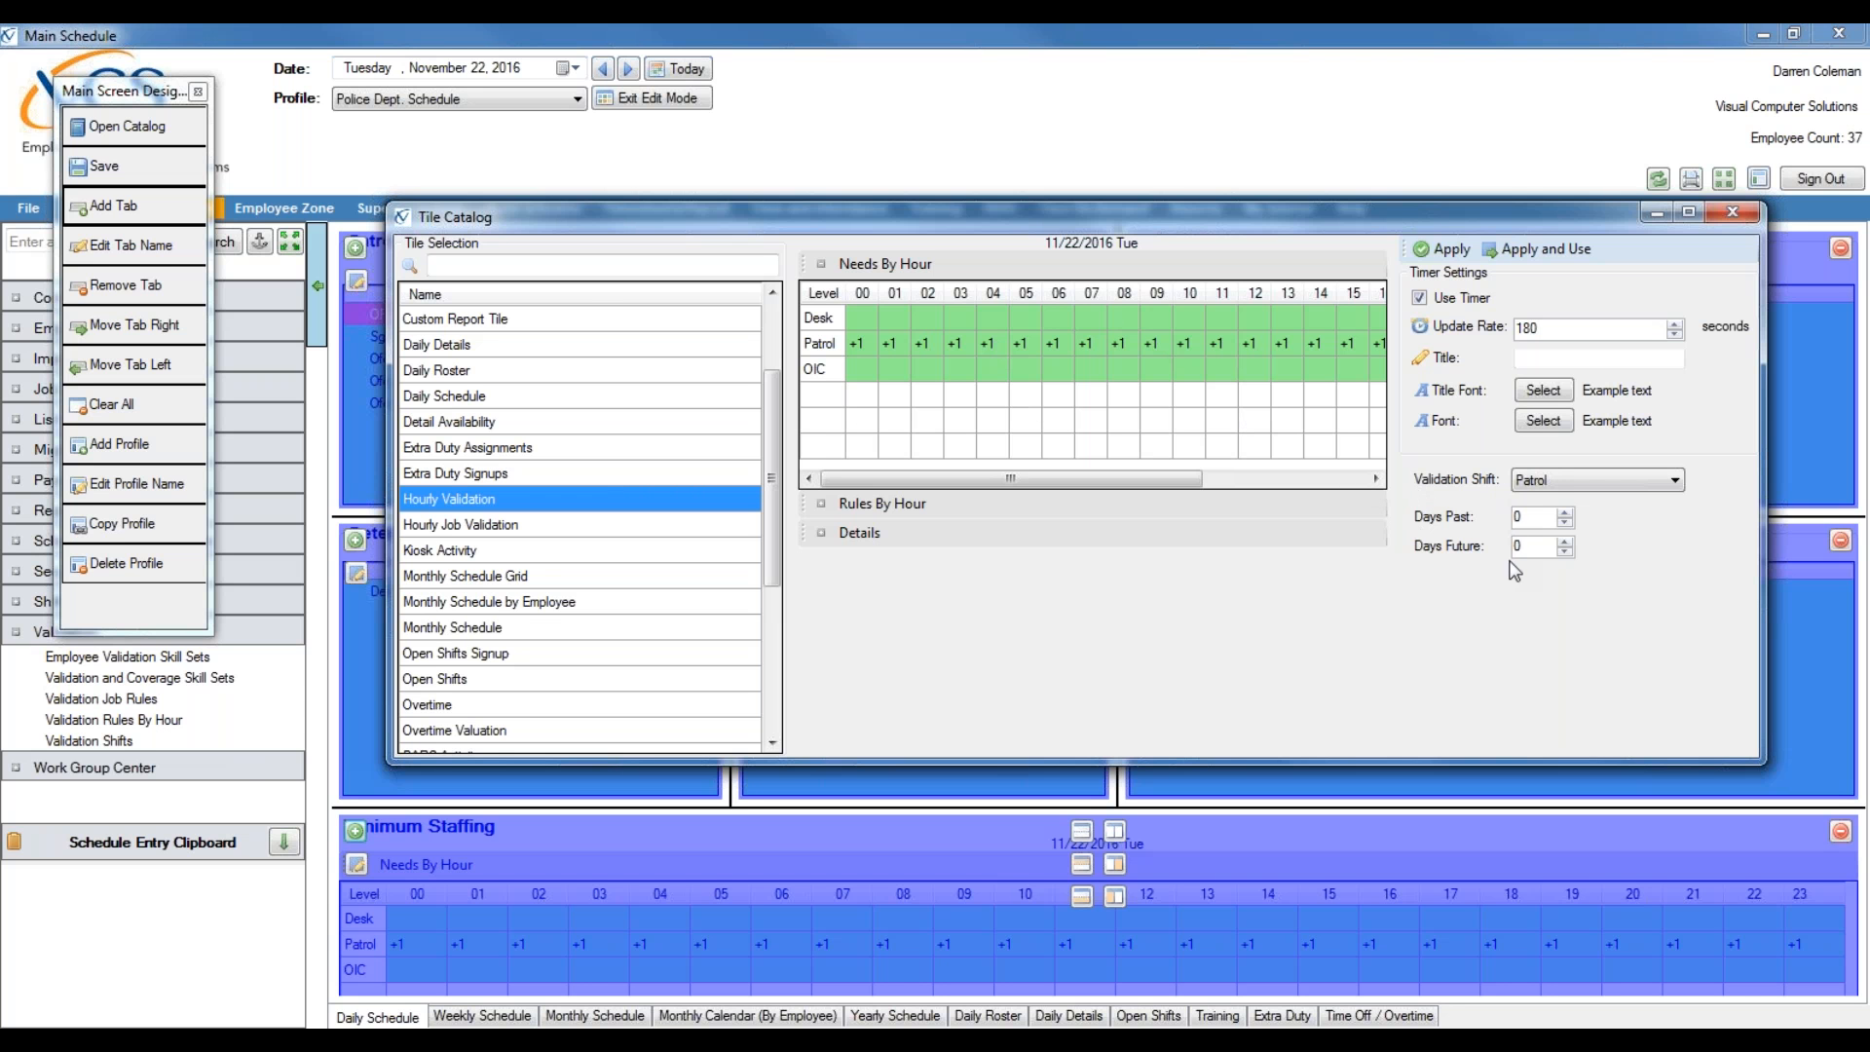
{"action": "left_click", "coordinate": [1534, 250]}
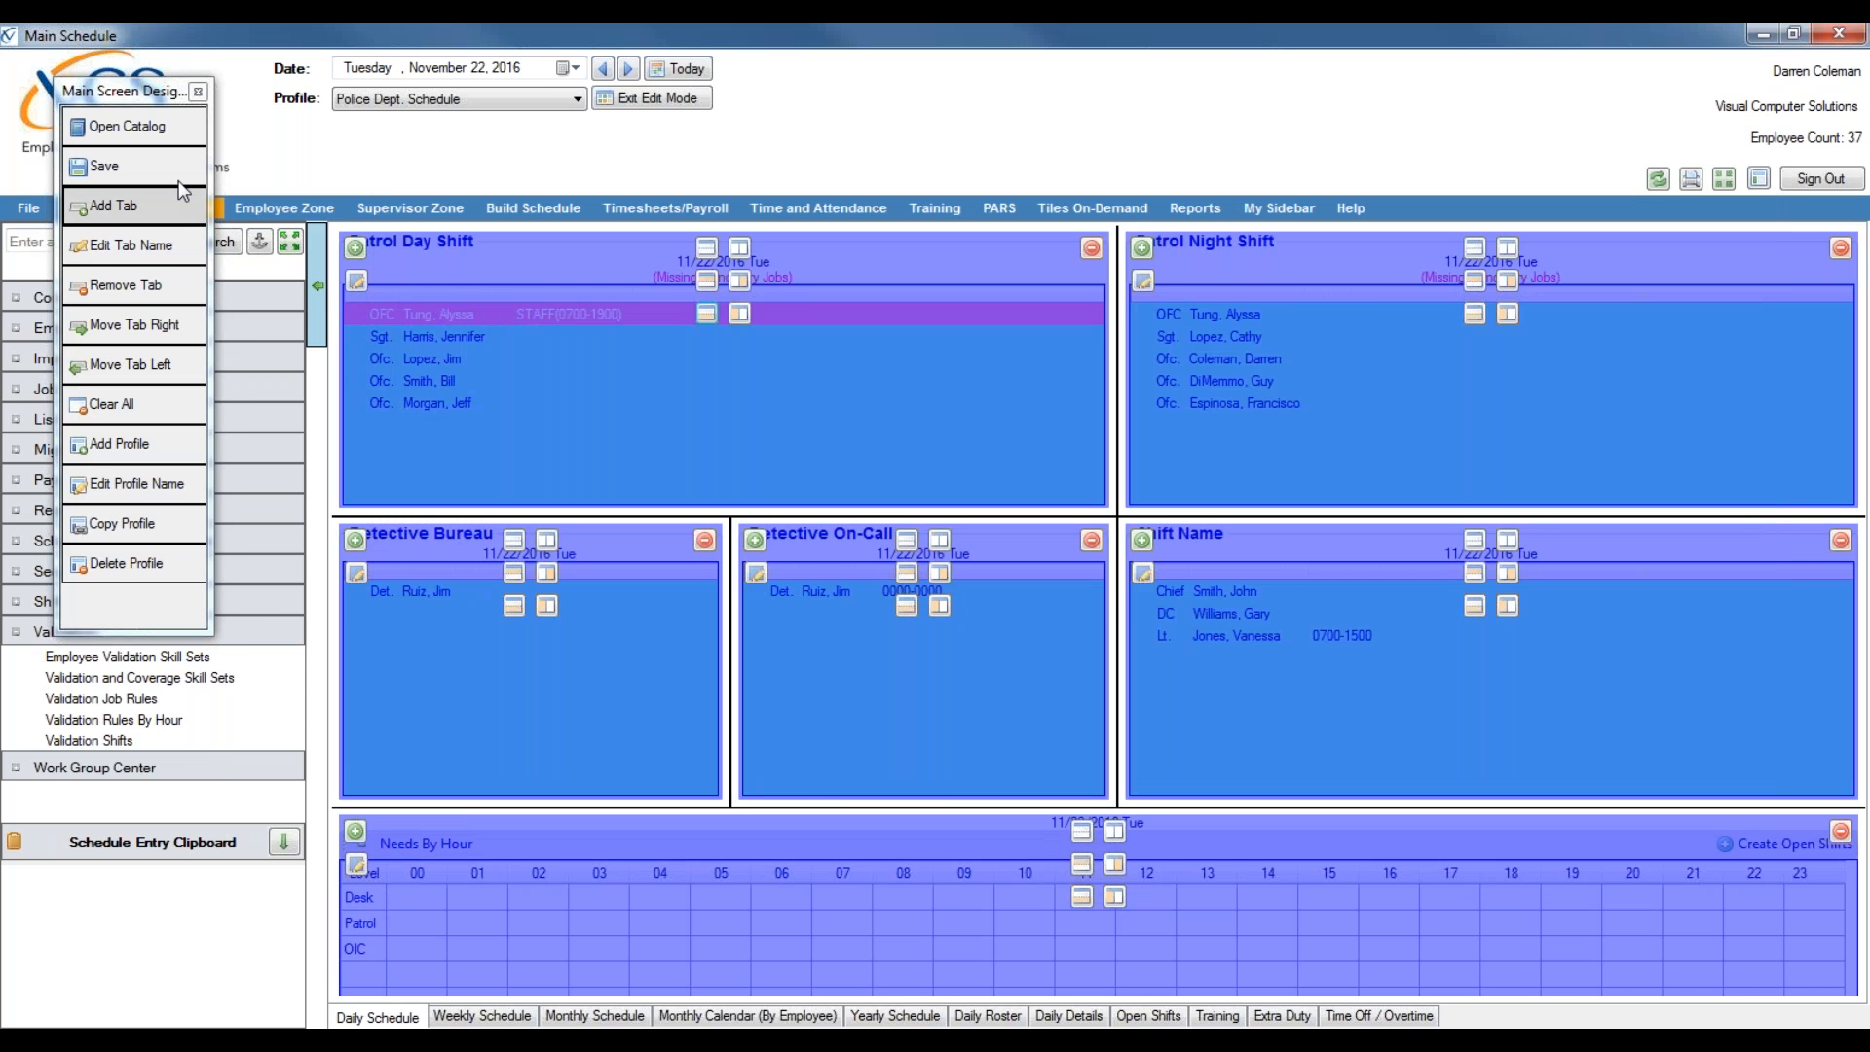
{"action": "left_click", "coordinate": [680, 102]}
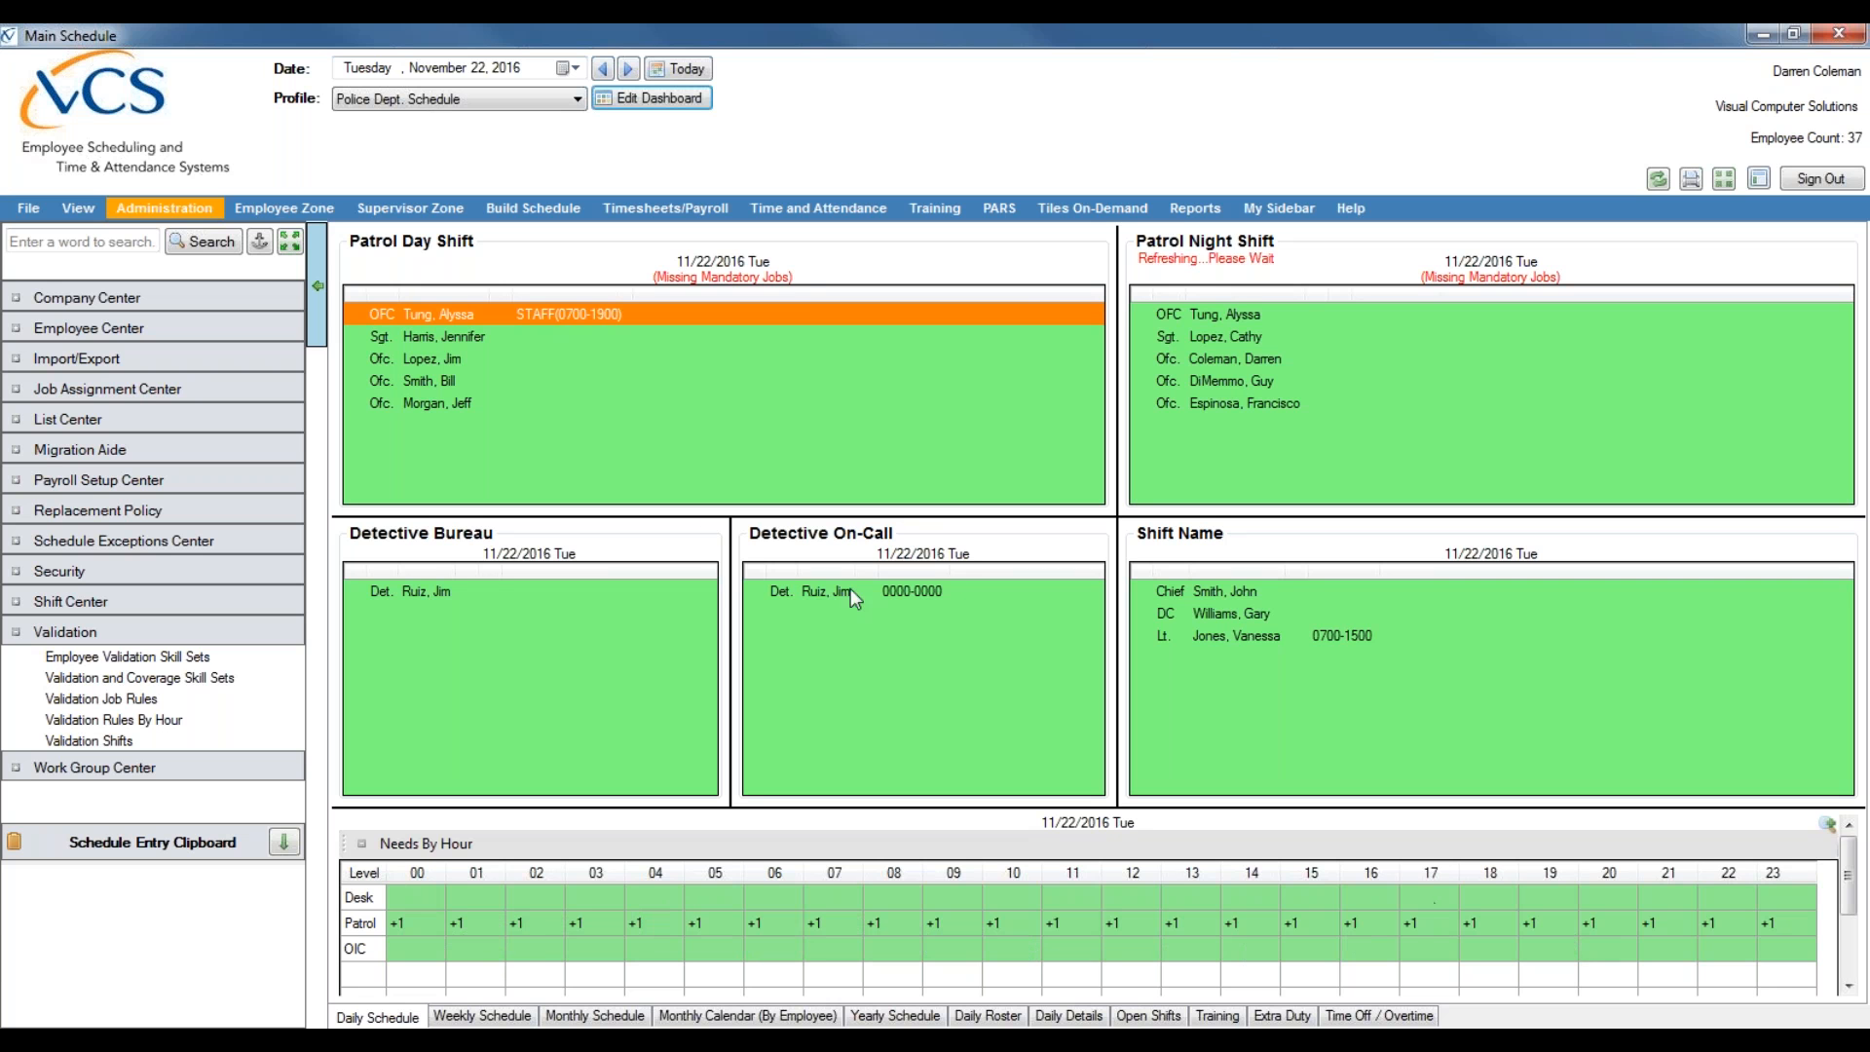
- Remove the two officers at the end of the Patrol Day Shift list from the 11/22/2016 schedule, confirming each removal
{"action": "left_click", "coordinate": [457, 401]}
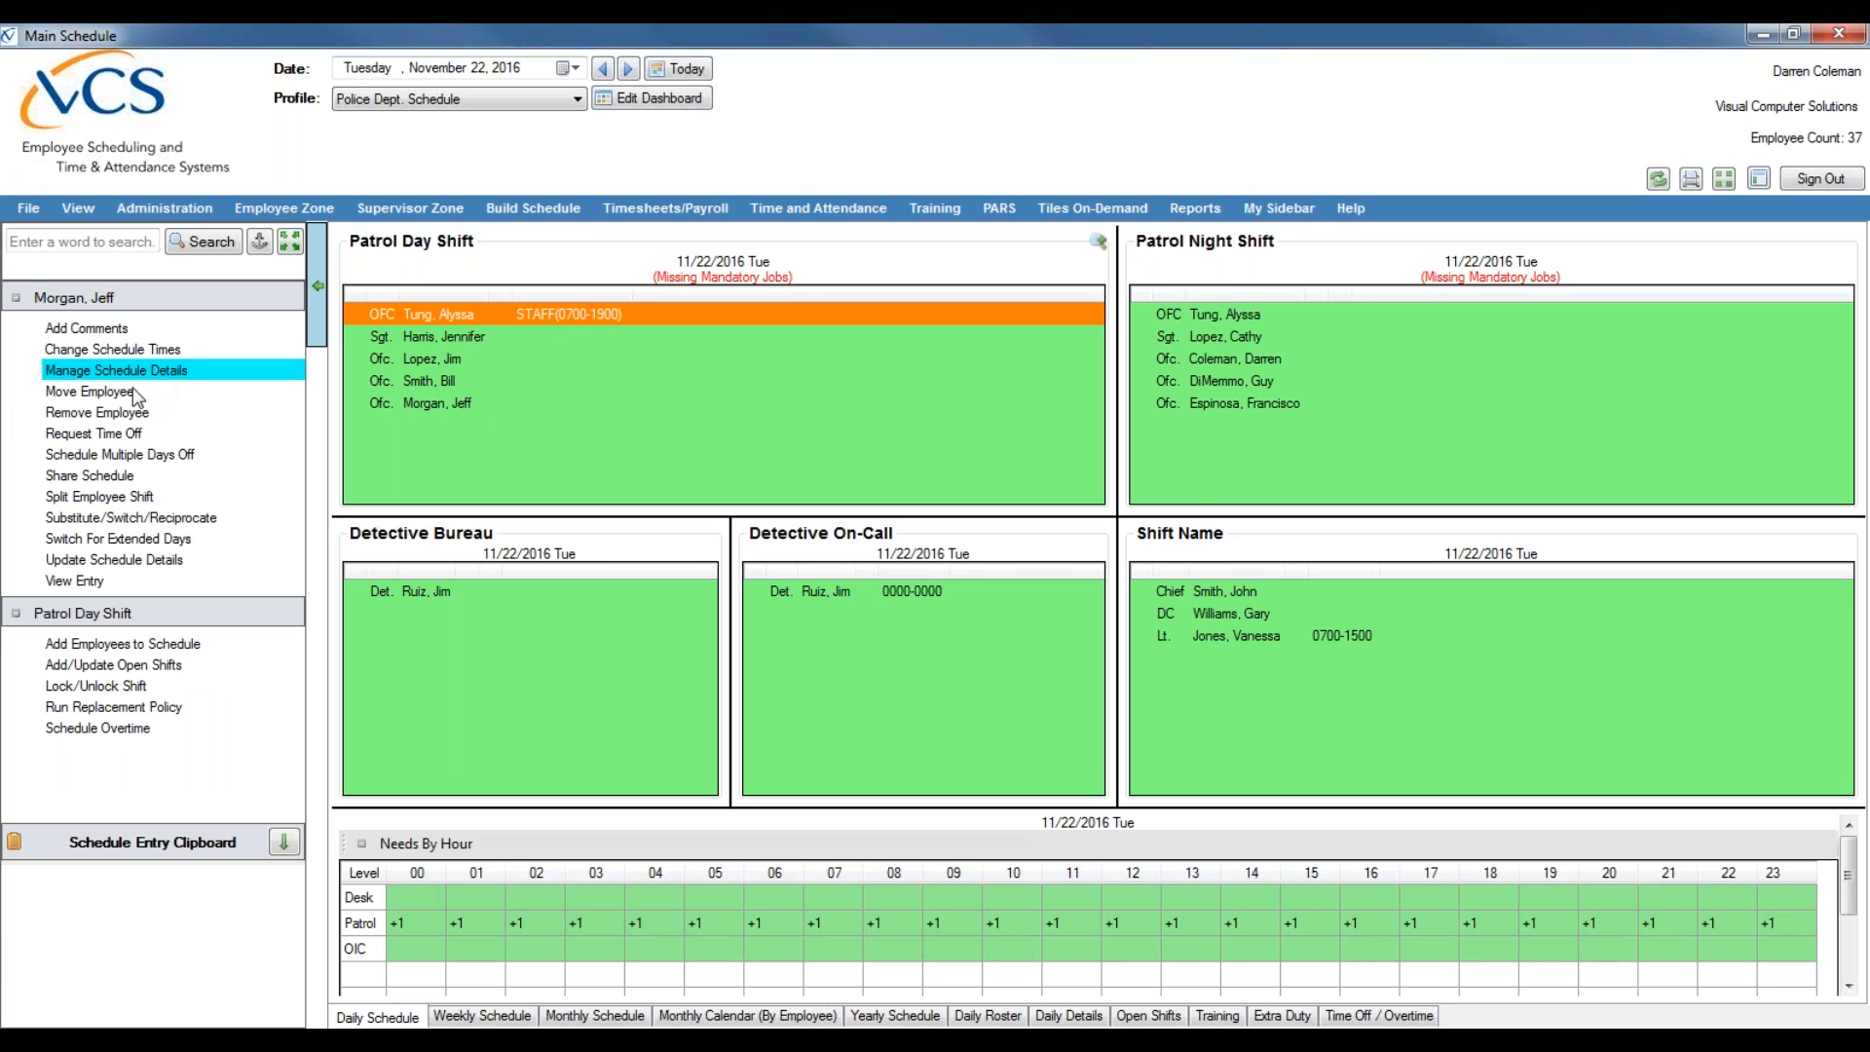
{"action": "left_click", "coordinate": [107, 413]}
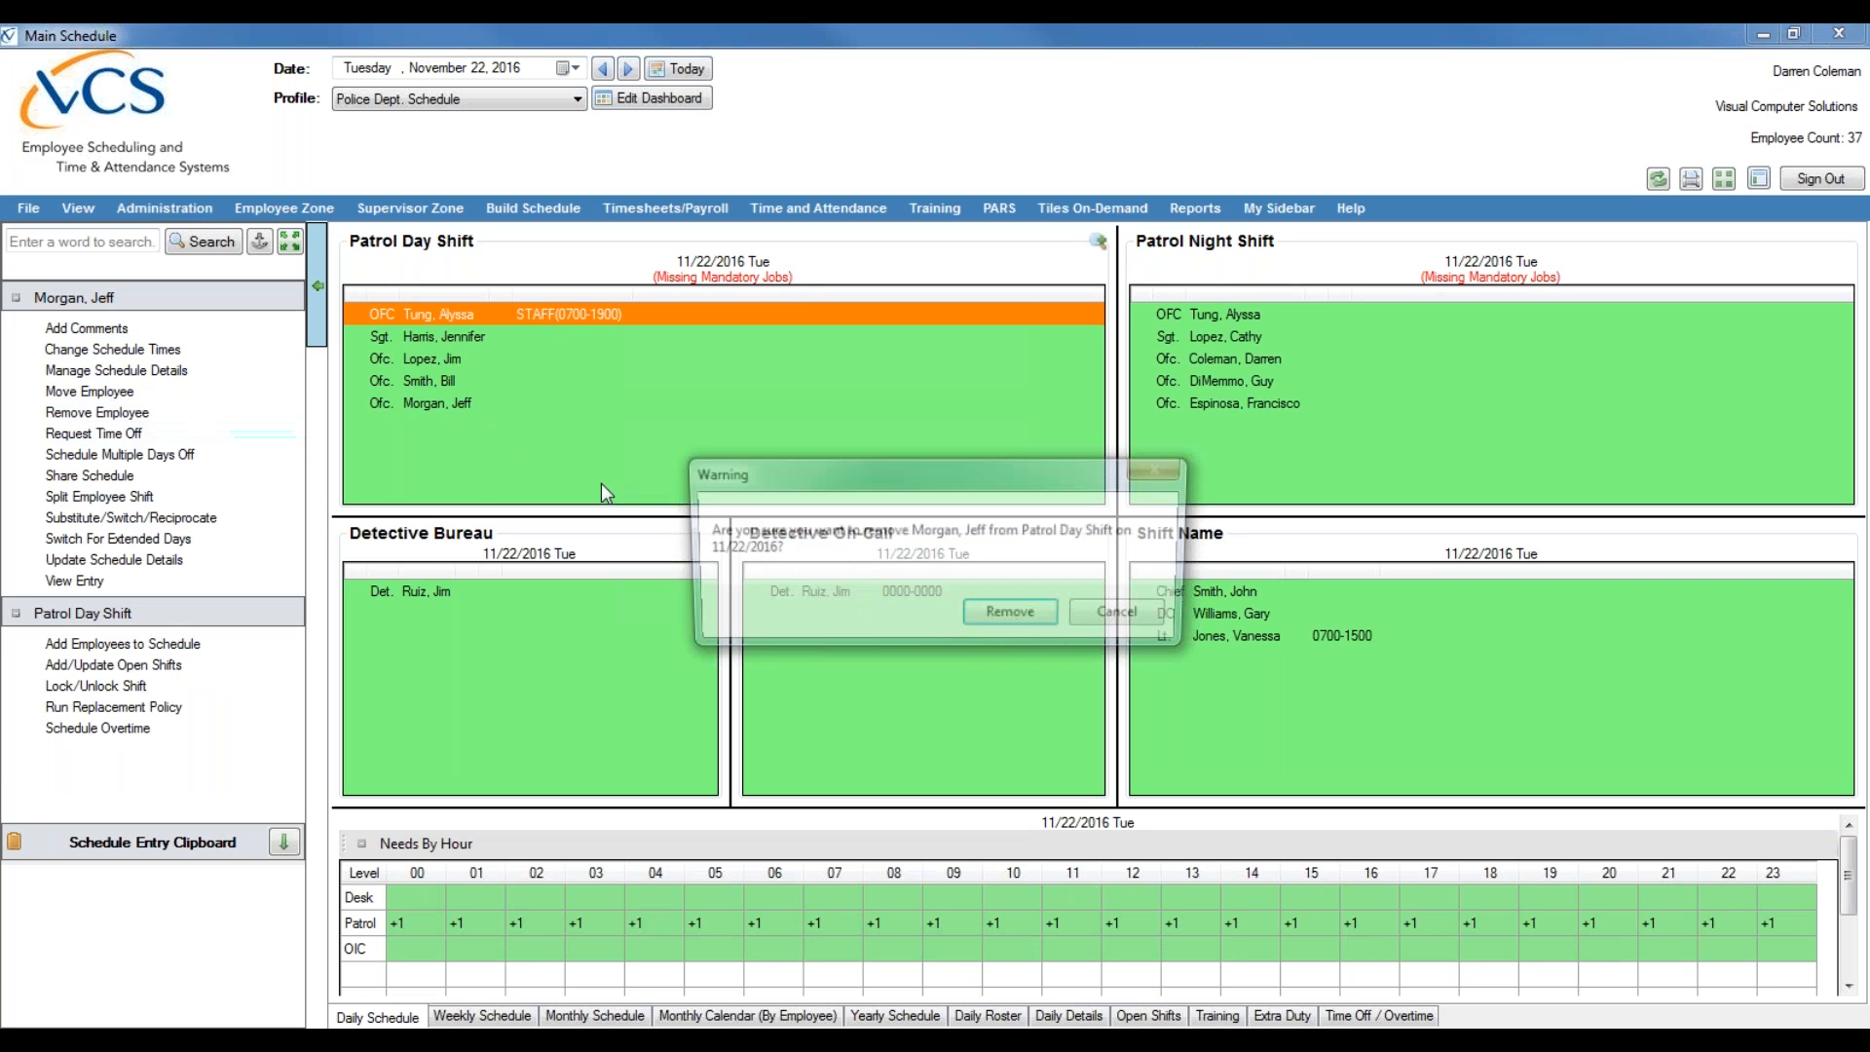
{"action": "left_click", "coordinate": [987, 623]}
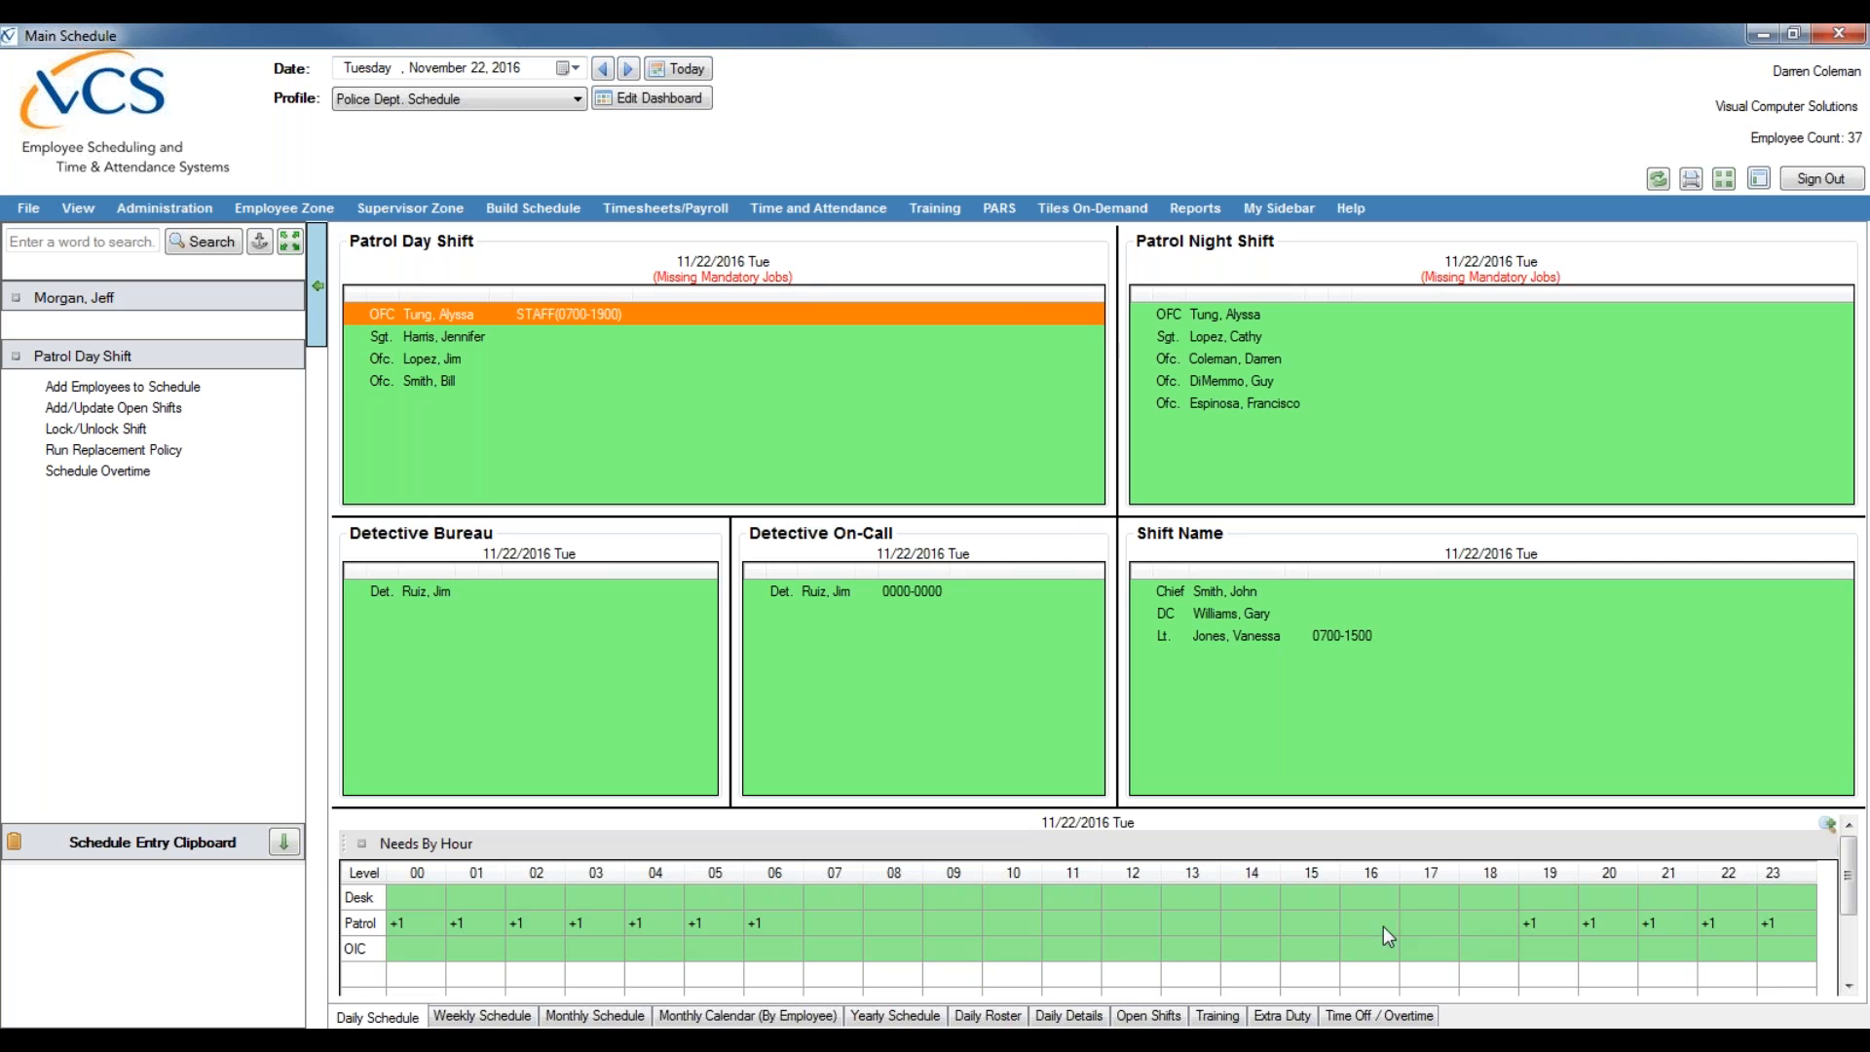
{"action": "left_click", "coordinate": [434, 381]}
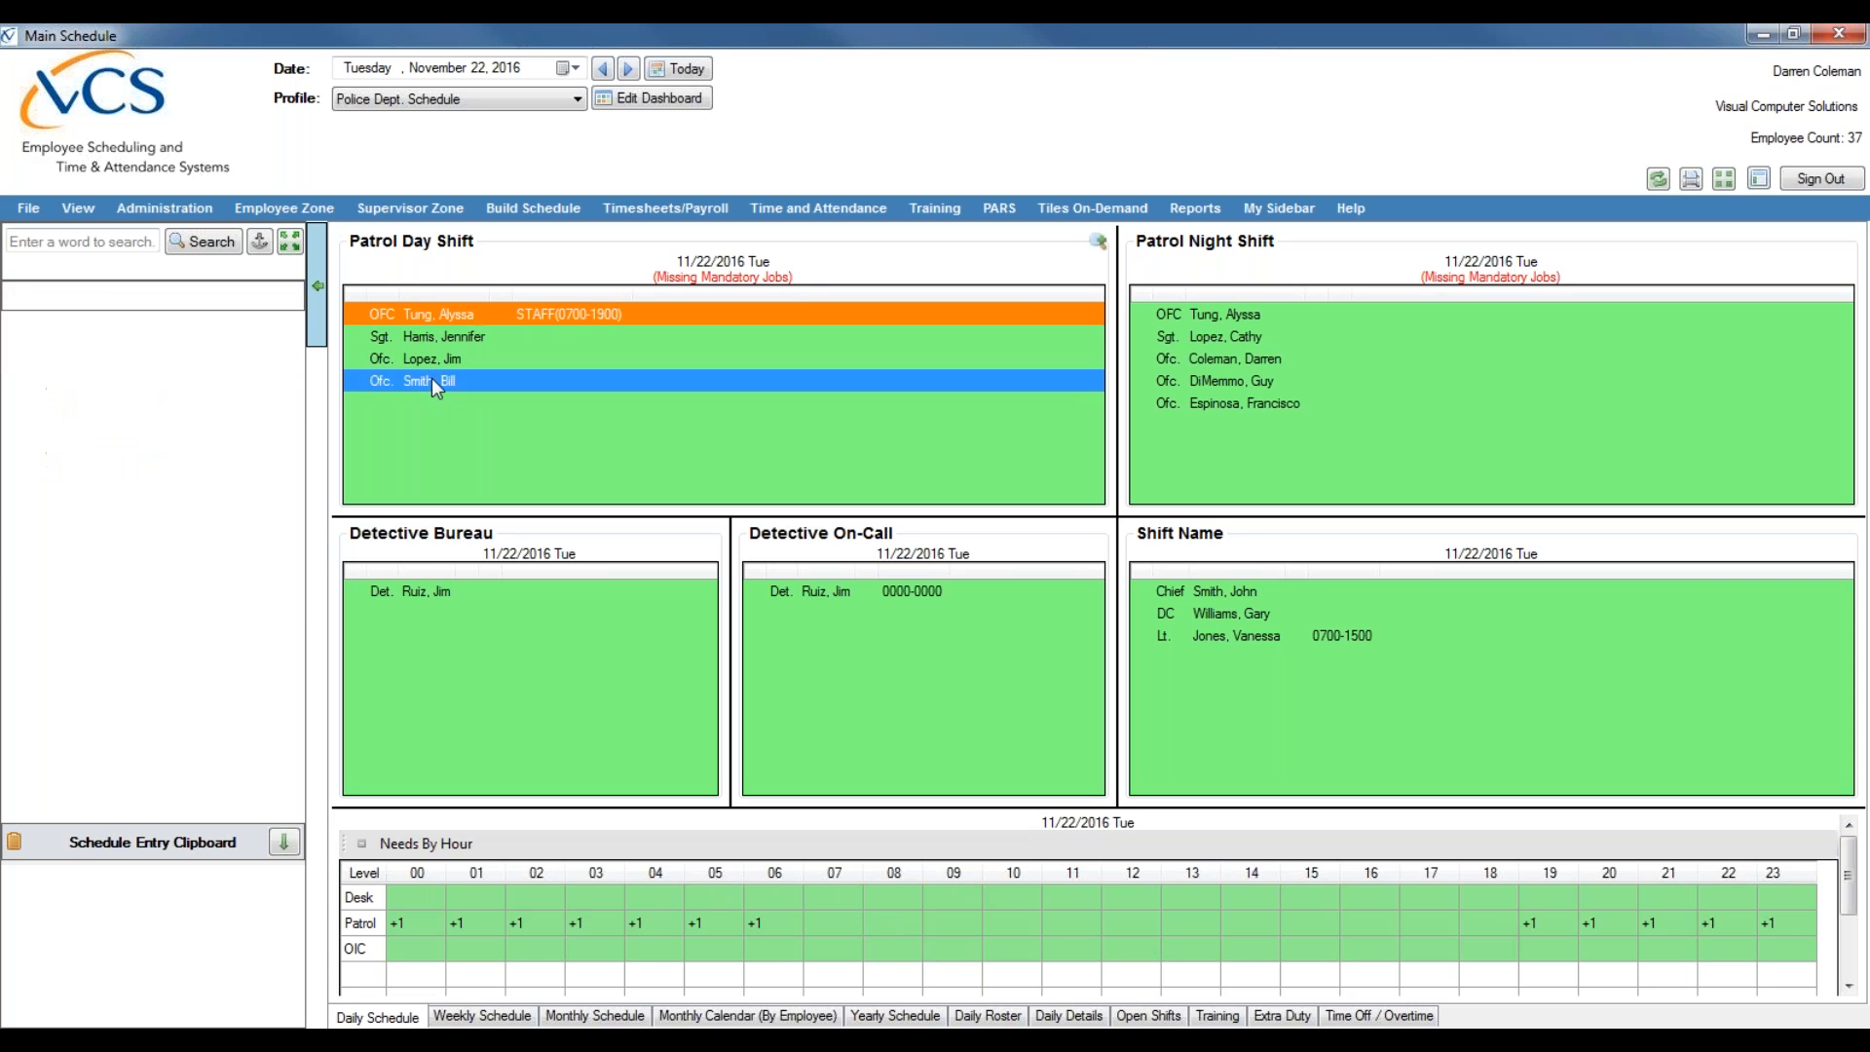
{"action": "left_click", "coordinate": [175, 413]}
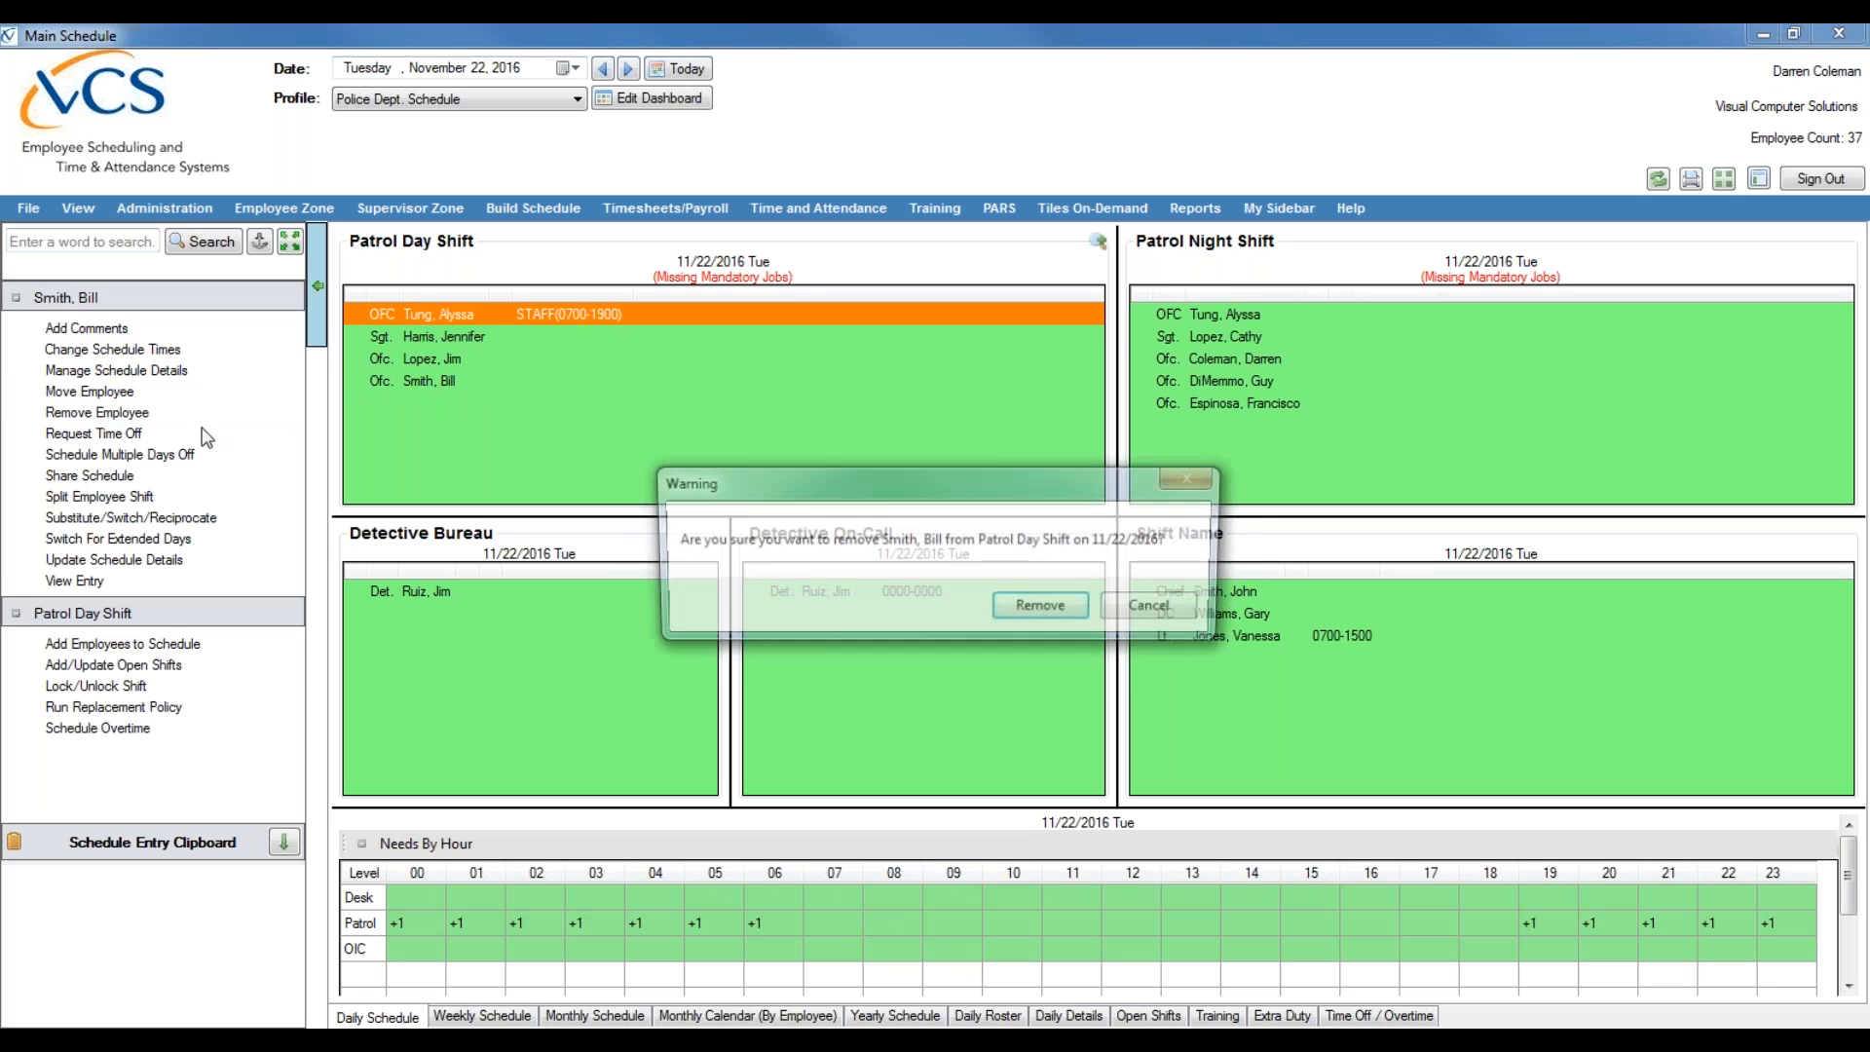
{"action": "left_click", "coordinate": [1038, 606]}
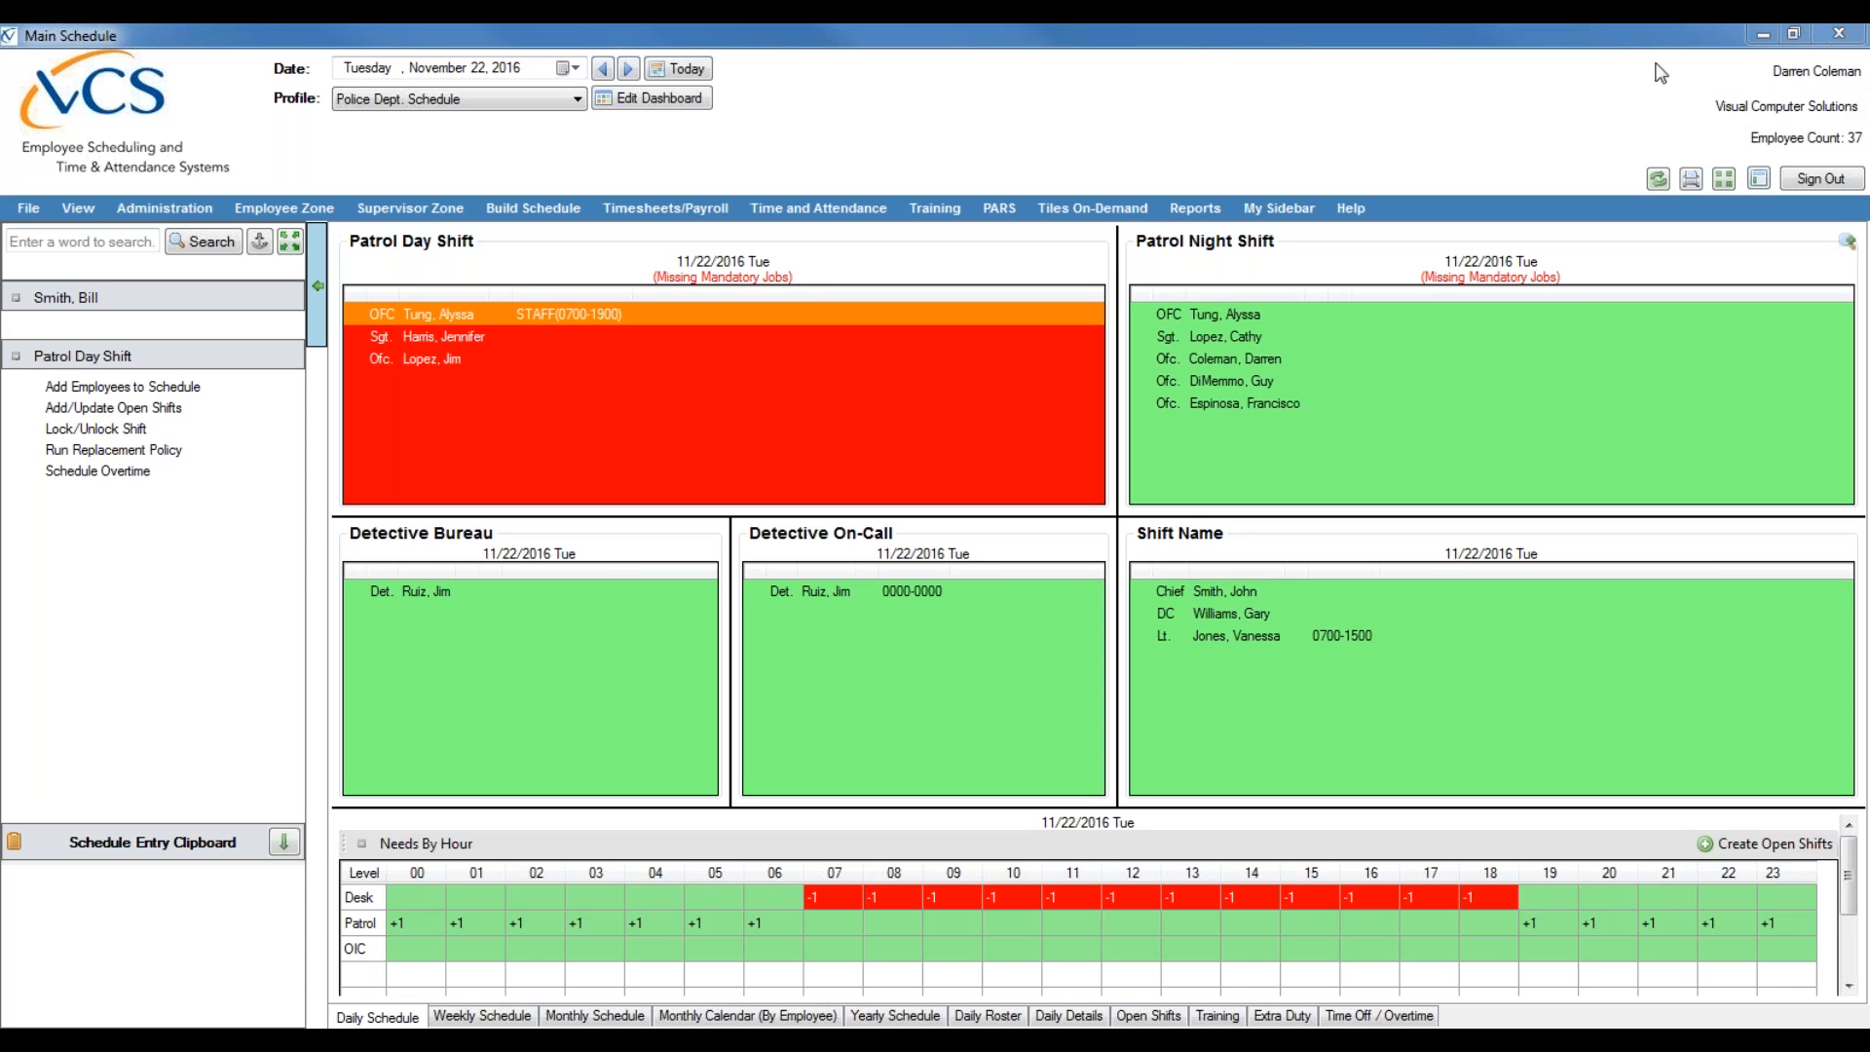
{"action": "left_click", "coordinate": [1581, 33]}
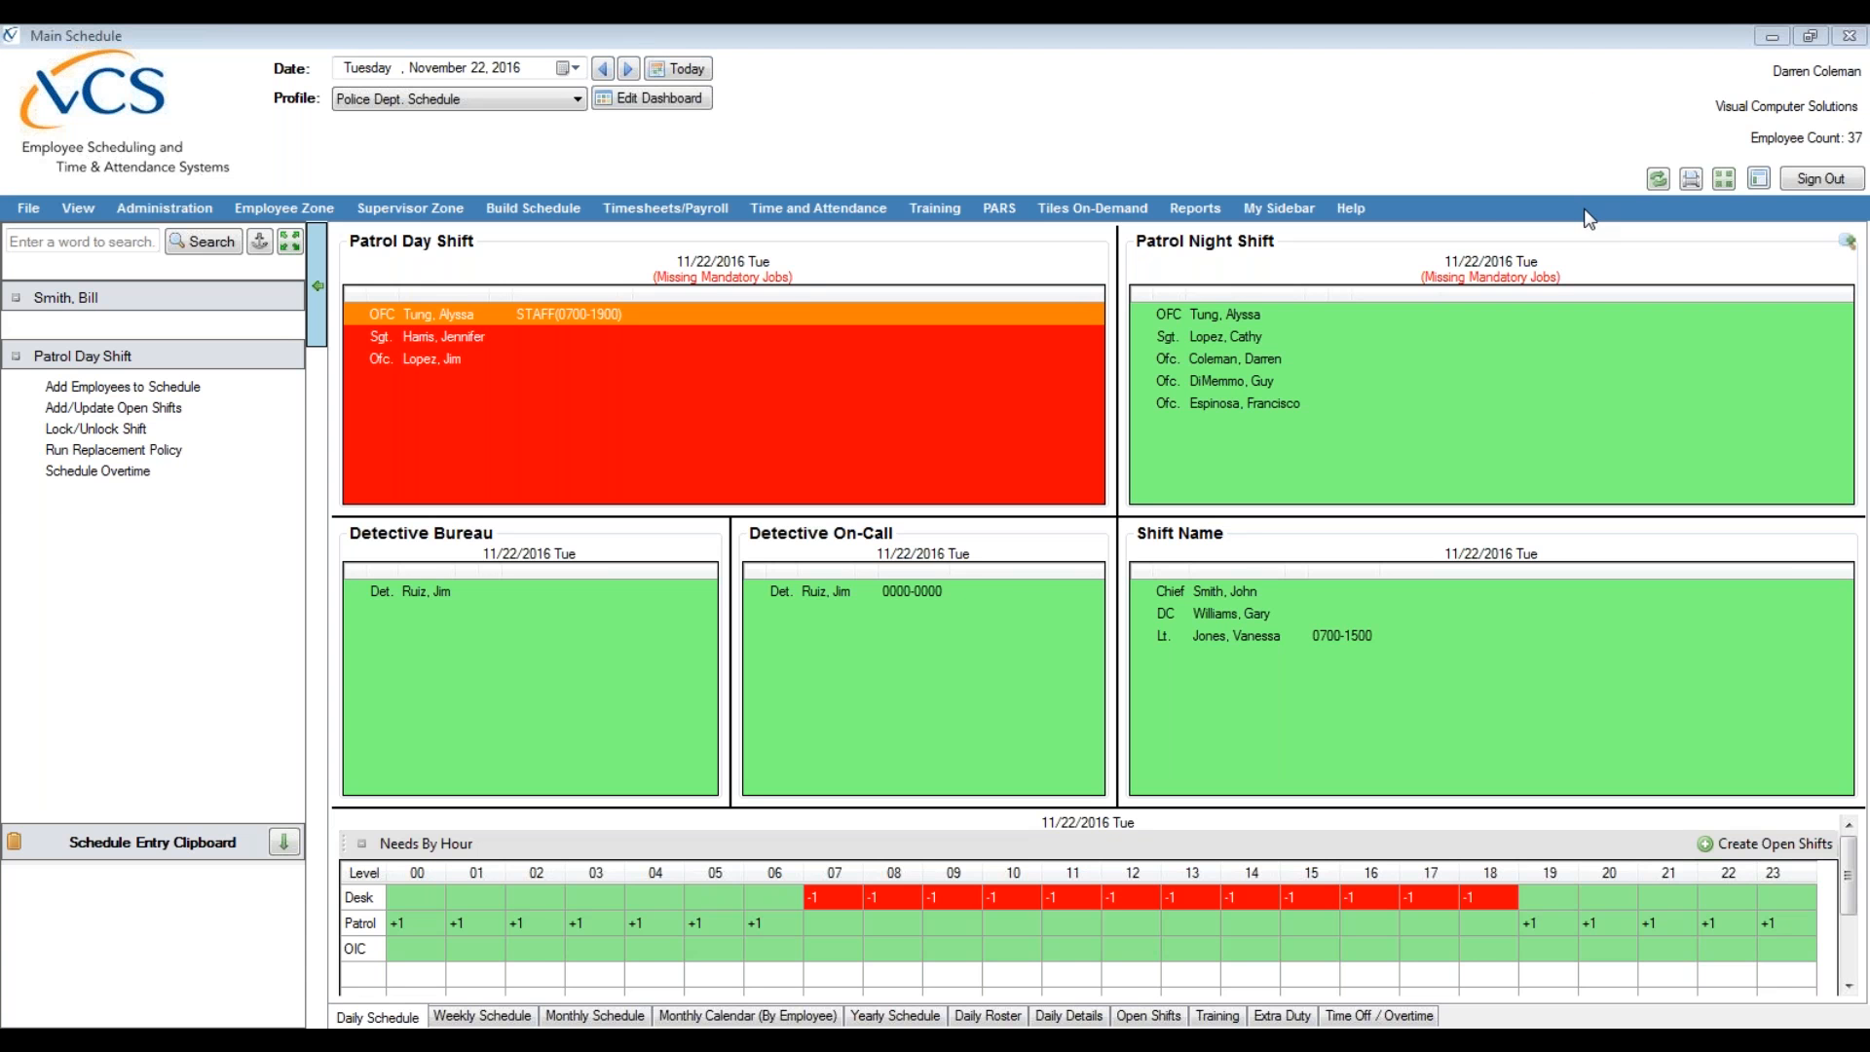